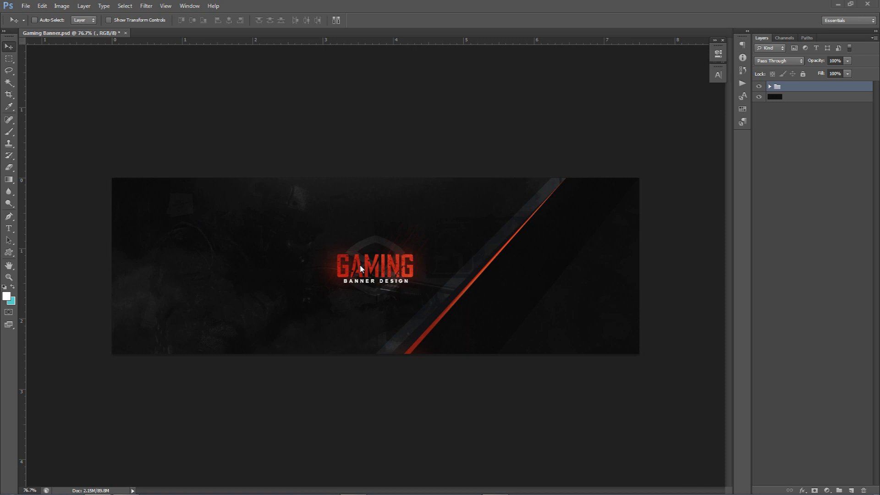
pyautogui.press('t')
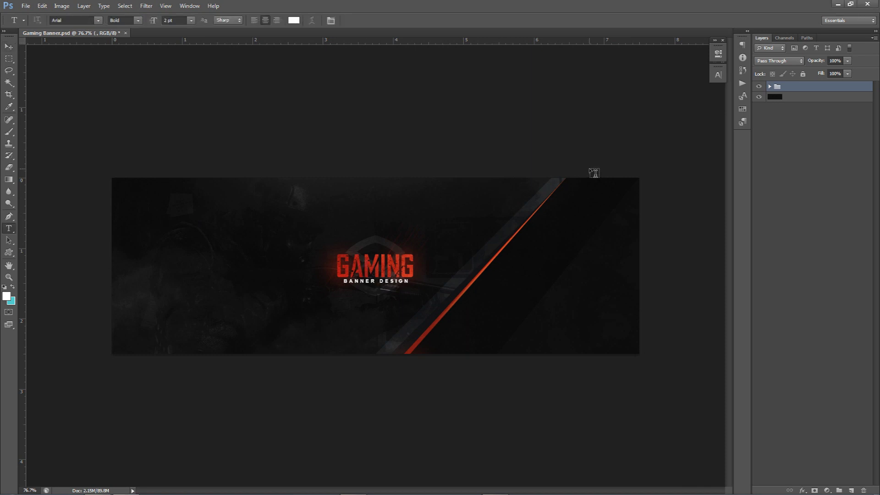
pyautogui.press('v')
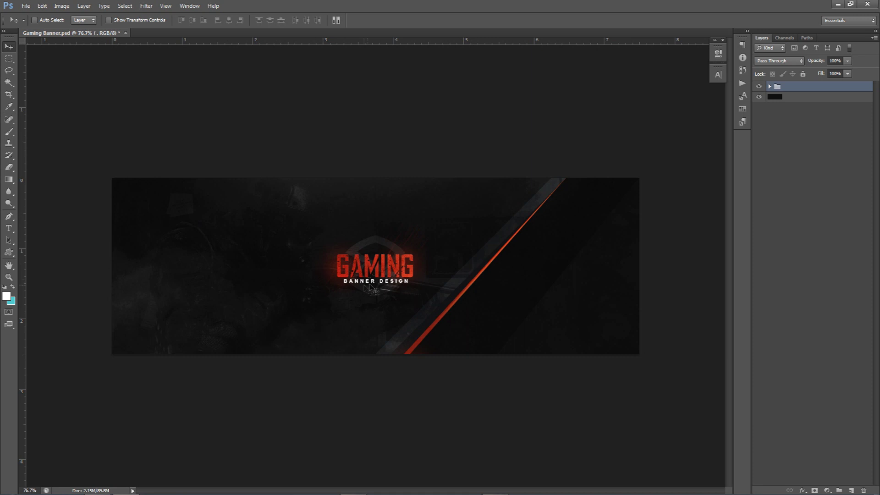
# Step: Hide the layer group holding the finished design so only the plain dark background shows
pyautogui.click(760, 87)
pyautogui.click(760, 86)
pyautogui.click(760, 87)
pyautogui.click(760, 87)
pyautogui.click(759, 86)
pyautogui.click(760, 86)
pyautogui.click(760, 86)
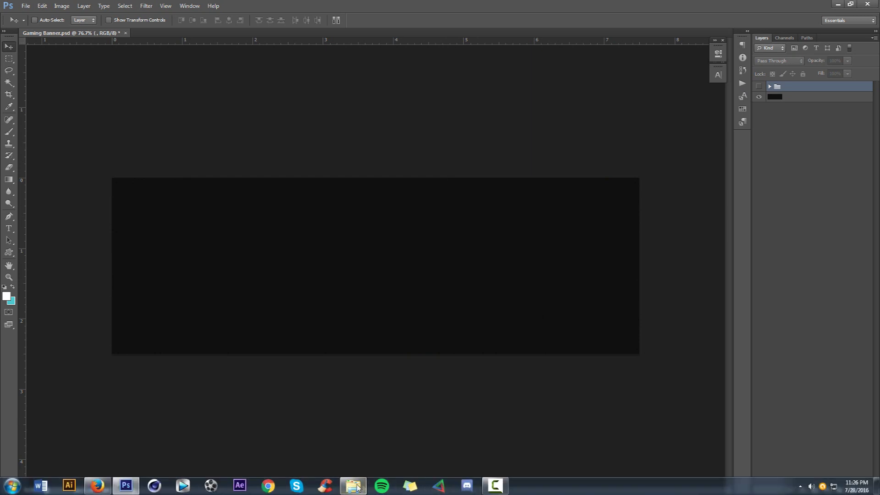
# Step: Set the foreground color to the banner background's dark gray, 0f0f0f
pyautogui.moveTo(413, 232); pyautogui.dragTo(458, 250)
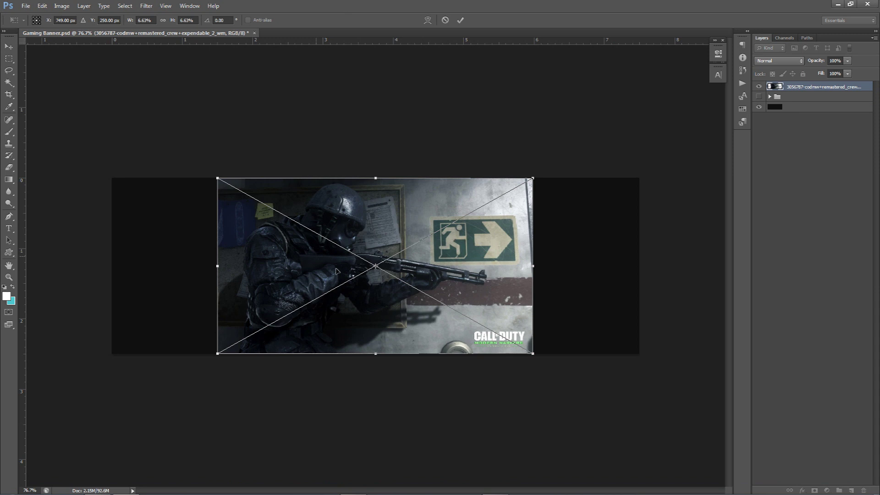
pyautogui.click(445, 20)
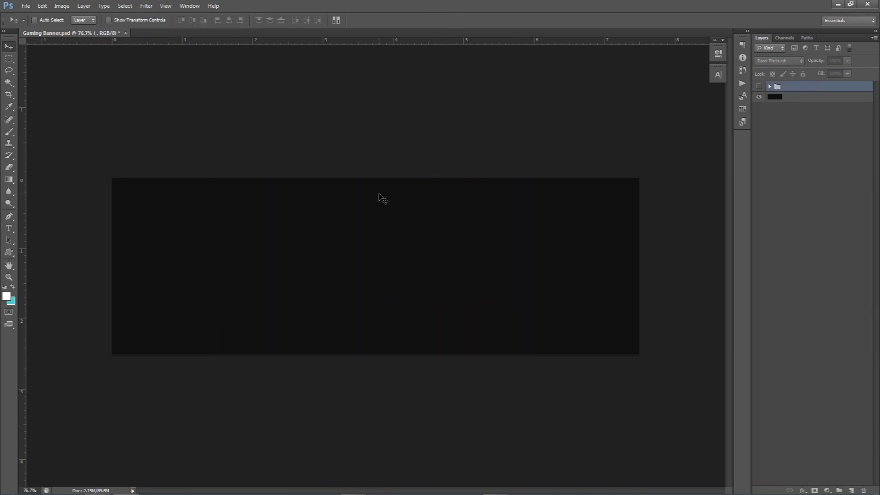
pyautogui.click(6, 295)
pyautogui.click(481, 237)
pyautogui.moveTo(716, 184); pyautogui.dragTo(471, 166)
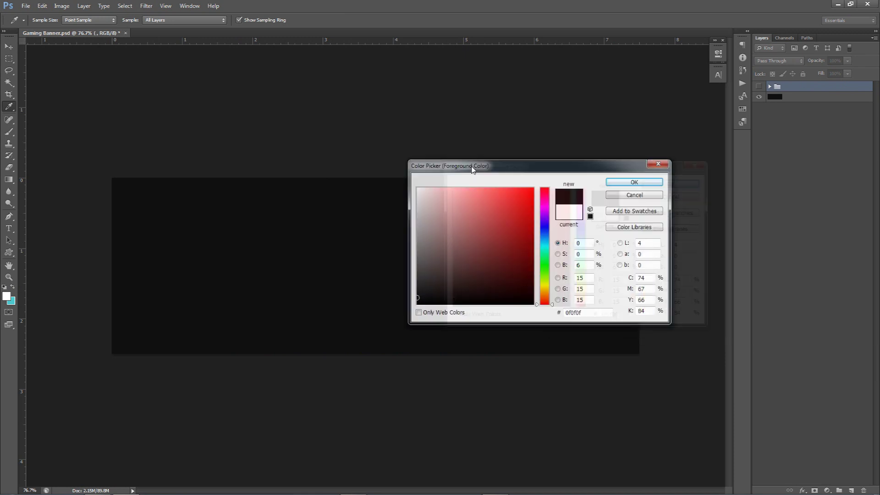
pyautogui.moveTo(596, 313); pyautogui.dragTo(565, 313)
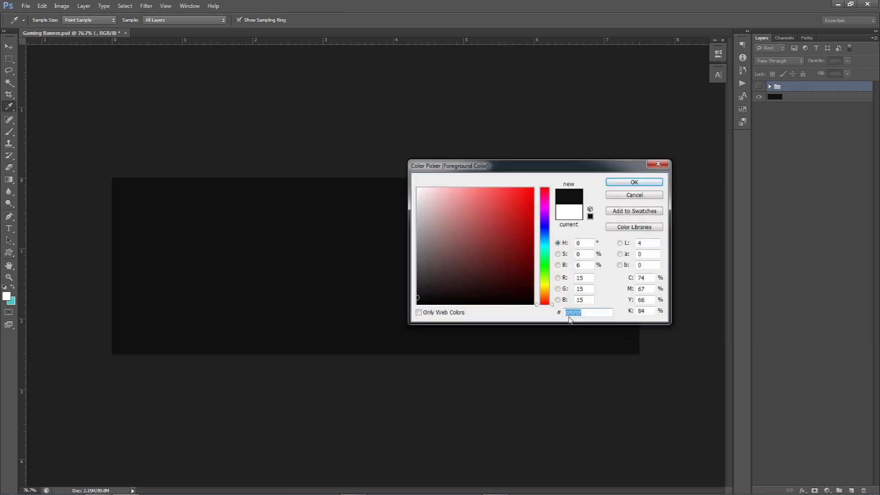
pyautogui.click(635, 183)
pyautogui.press('v')
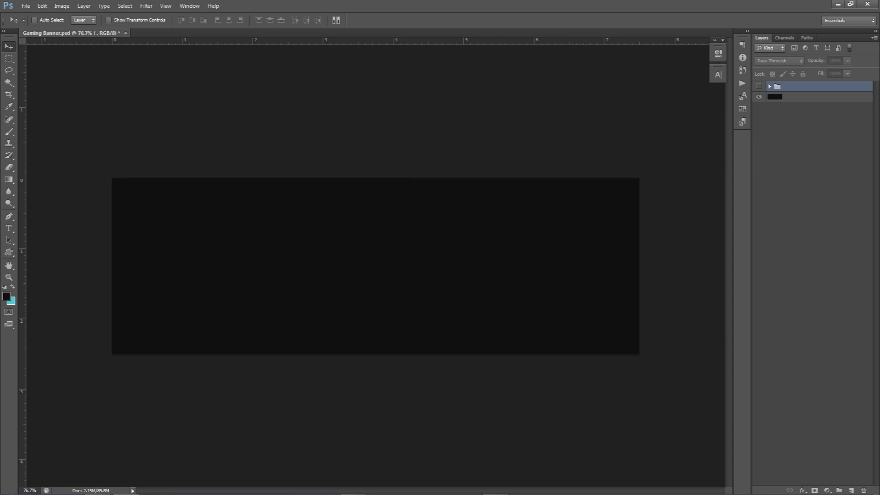
# Step: Place the Call of Duty soldier image, scale it to about 10%, and shift it left and down to the banner's left edge
pyautogui.moveTo(461, 147); pyautogui.dragTo(391, 241)
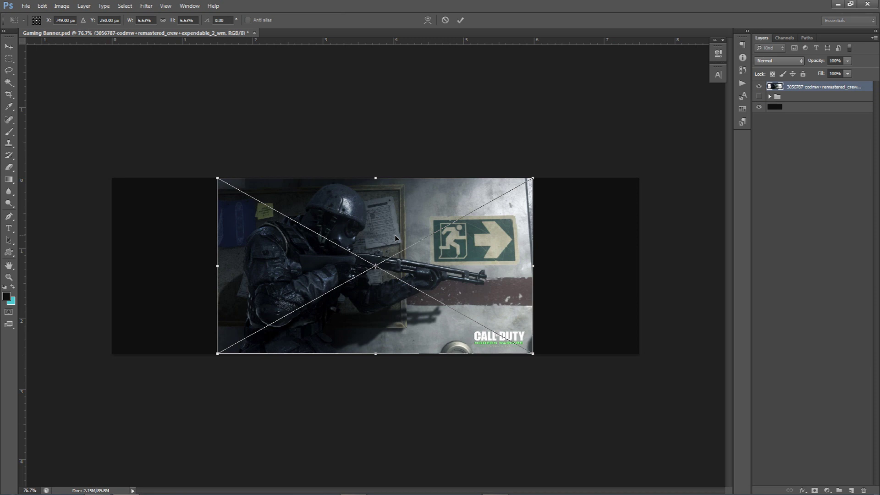
pyautogui.moveTo(535, 175); pyautogui.dragTo(632, 151)
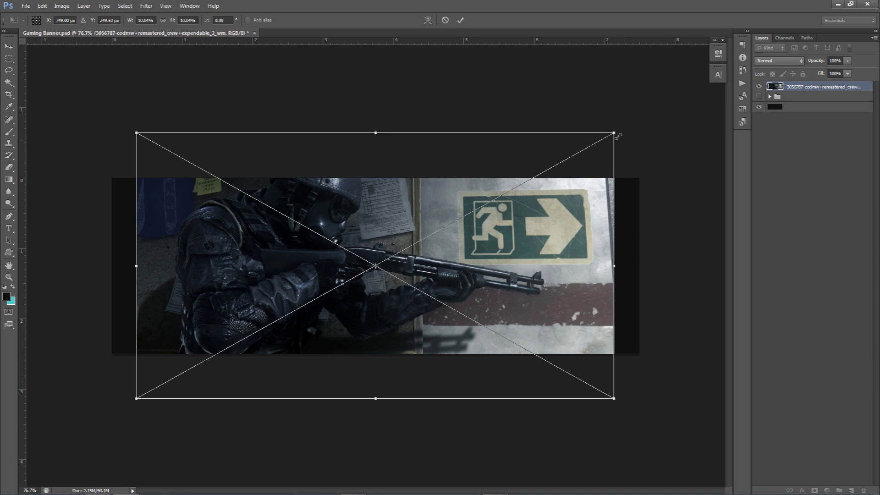
pyautogui.click(460, 21)
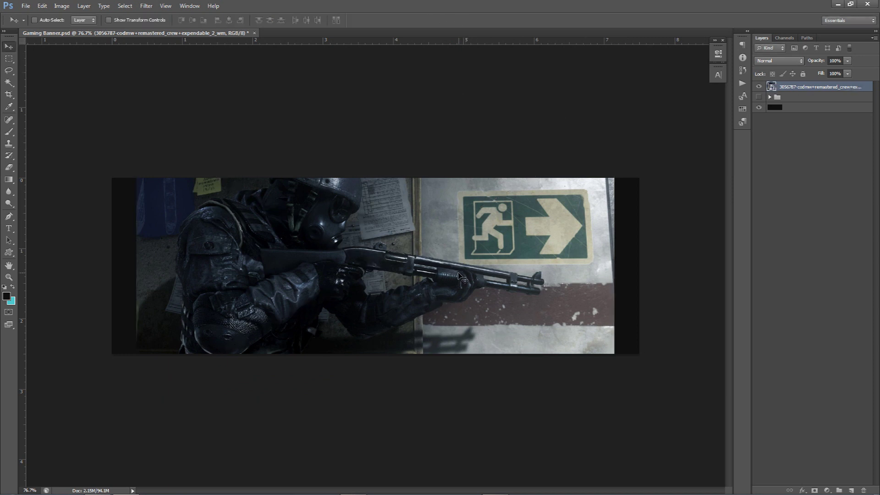
pyautogui.moveTo(469, 257); pyautogui.dragTo(429, 274)
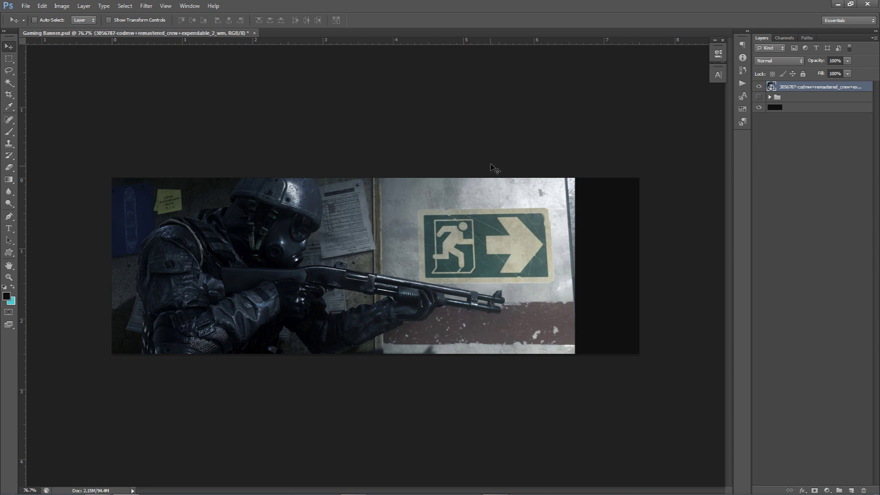
# Step: Compare with the finished design by temporarily showing its group and hiding the soldier image
pyautogui.click(758, 97)
pyautogui.click(760, 86)
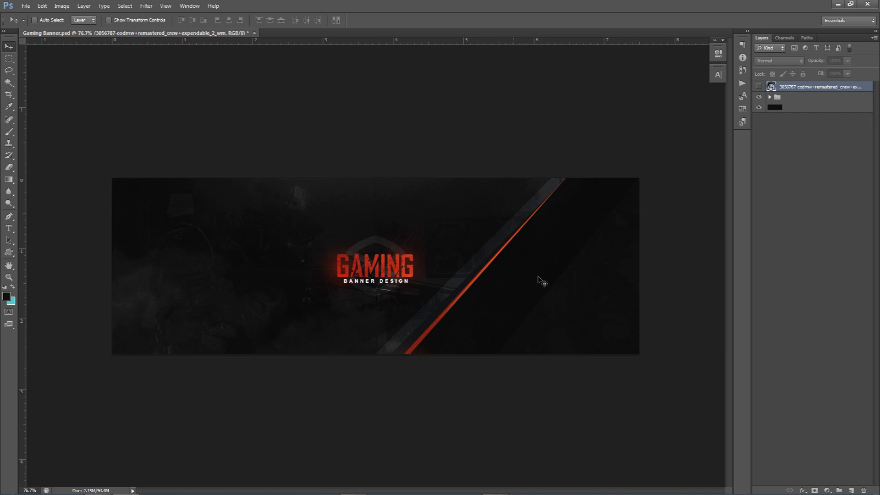
pyautogui.click(759, 97)
pyautogui.click(759, 86)
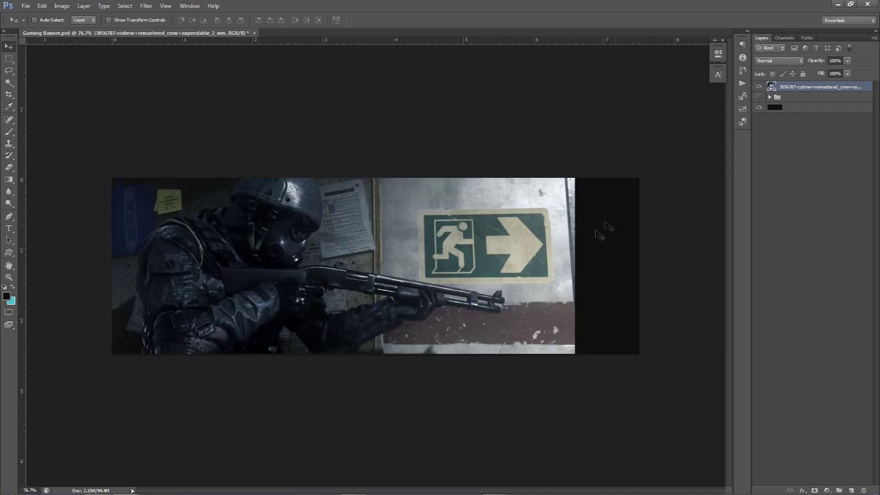
# Step: Draw a closed pen path with a diagonal edge around the image's right part and convert it into a selection
pyautogui.press('p')
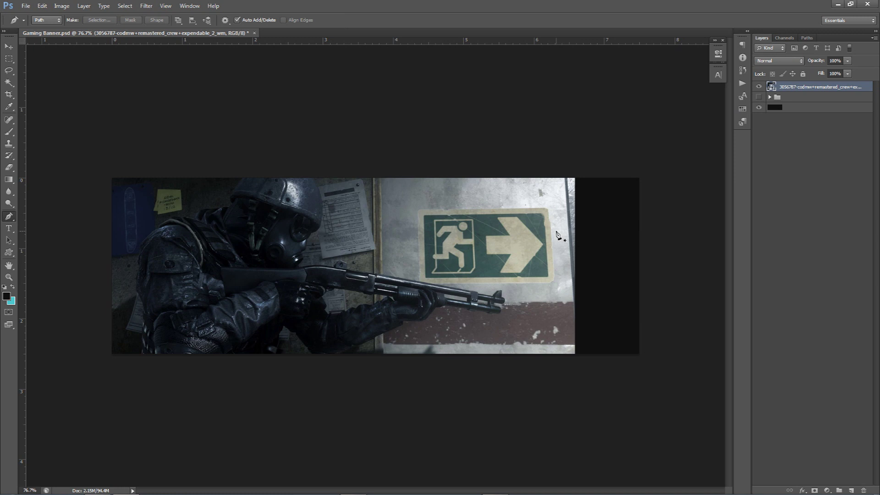
pyautogui.click(576, 176)
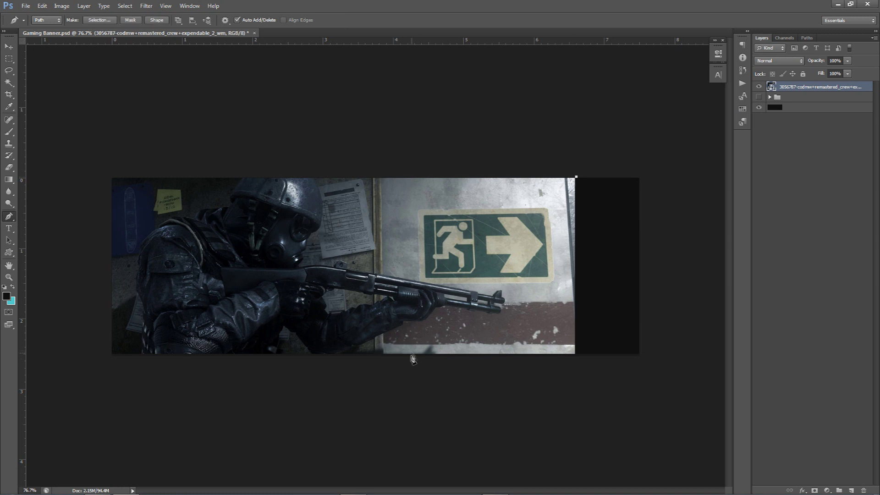
pyautogui.click(402, 374)
pyautogui.click(444, 389)
pyautogui.click(673, 373)
pyautogui.click(678, 247)
pyautogui.click(654, 146)
pyautogui.click(581, 170)
pyautogui.rightClick(573, 216)
pyautogui.click(601, 261)
pyautogui.click(485, 146)
pyautogui.rightClick(541, 191)
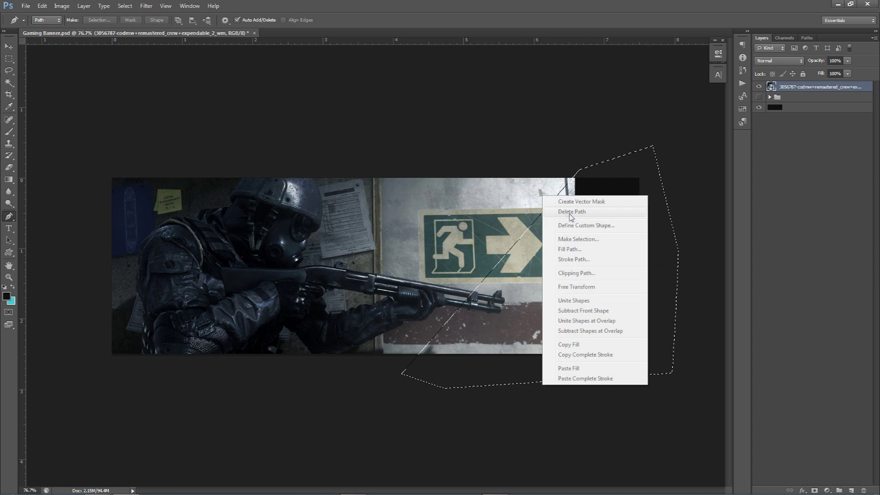
# Step: Rasterize the soldier image layer, delete the selected right part, and deselect
pyautogui.rightClick(790, 89)
pyautogui.click(805, 186)
pyautogui.press('Delete')
pyautogui.hotkey('ctrl', 'd')
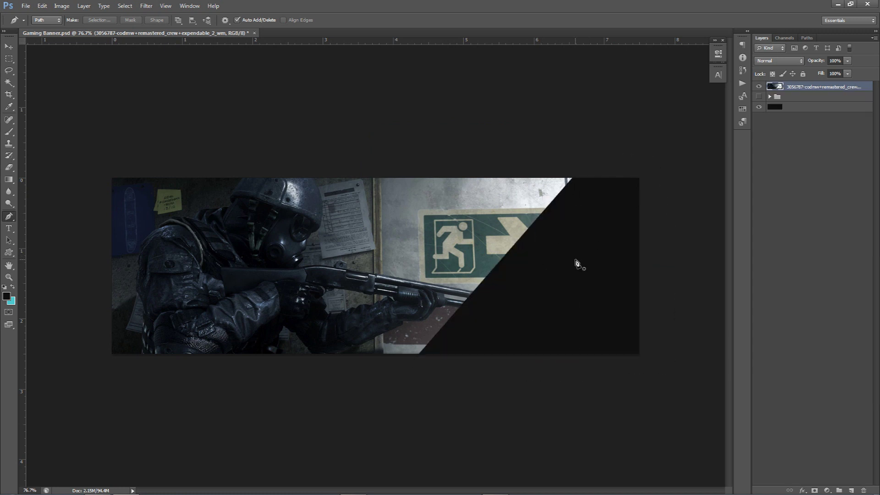
pyautogui.press('v')
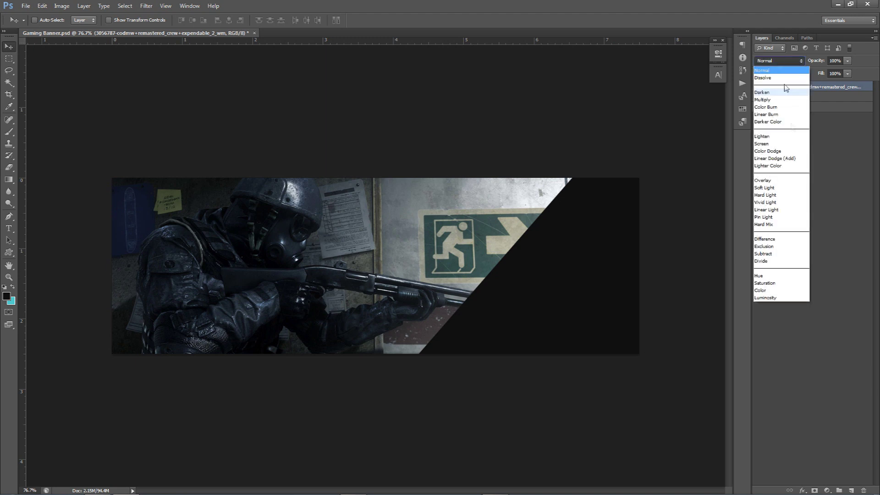
# Step: Set the soldier image layer's blending mode to Luminosity and its opacity to 20%
pyautogui.click(772, 297)
pyautogui.click(848, 61)
pyautogui.moveTo(848, 72); pyautogui.dragTo(811, 73)
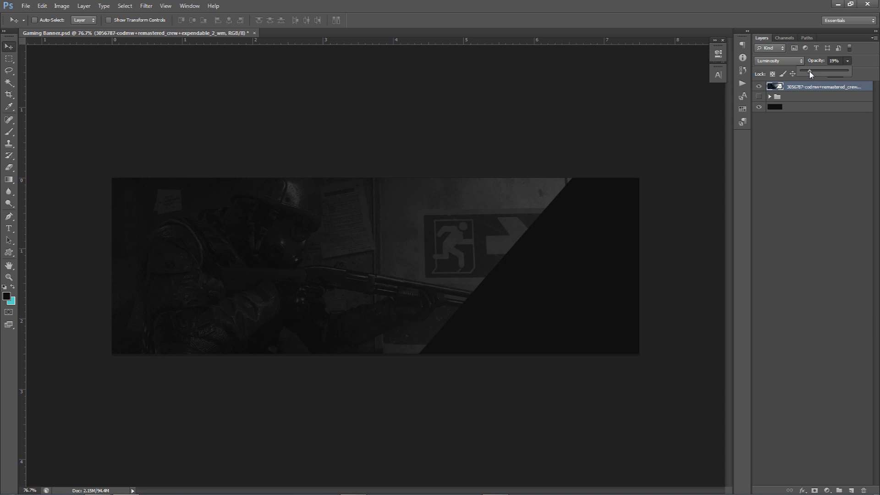
pyautogui.press('Return')
pyautogui.write('21')
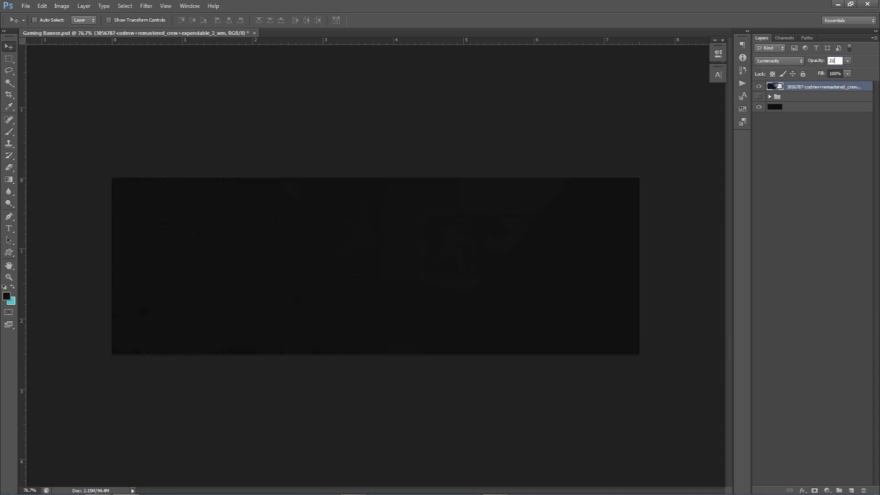
pyautogui.press('Return')
pyautogui.click(839, 61)
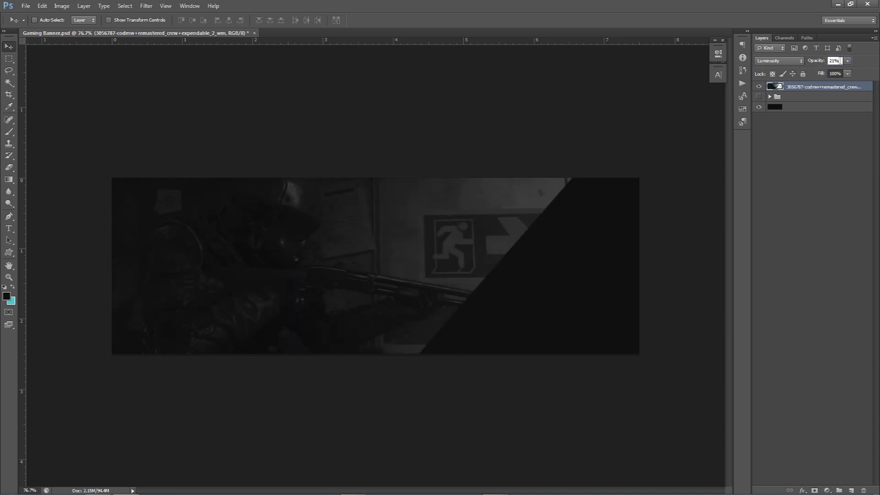
pyautogui.keyDown('ctrl'); pyautogui.click(570, 224); pyautogui.keyUp('ctrl')
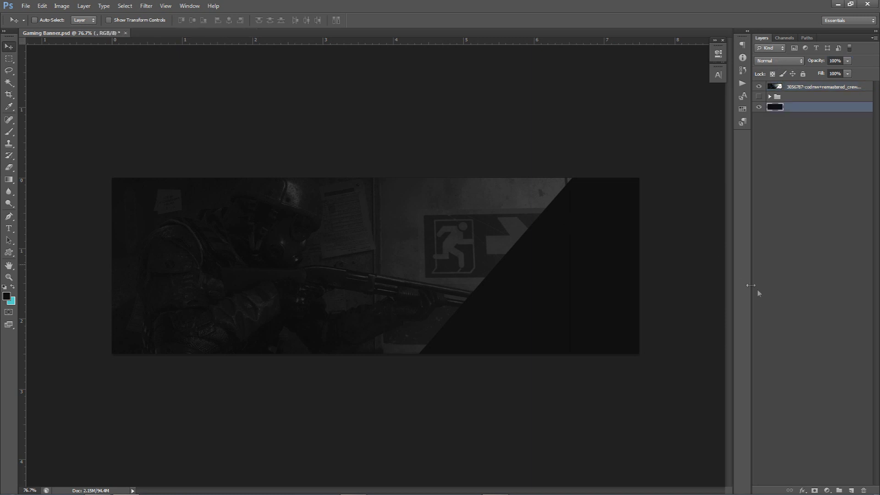
# Step: Shift the soldier image left to match the stripe of the temporarily shown finished design, and hide the design group again
pyautogui.click(796, 88)
pyautogui.click(759, 86)
pyautogui.click(759, 97)
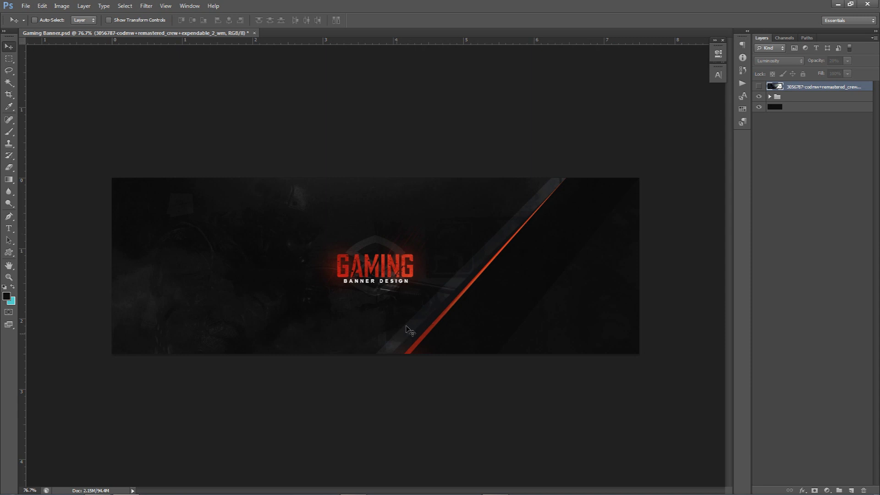
pyautogui.click(759, 86)
pyautogui.click(759, 86)
pyautogui.click(759, 86)
pyautogui.moveTo(538, 258)
pyautogui.mouseDown()
pyautogui.moveTo(513, 257)
pyautogui.moveTo(522, 251)
pyautogui.mouseUp()
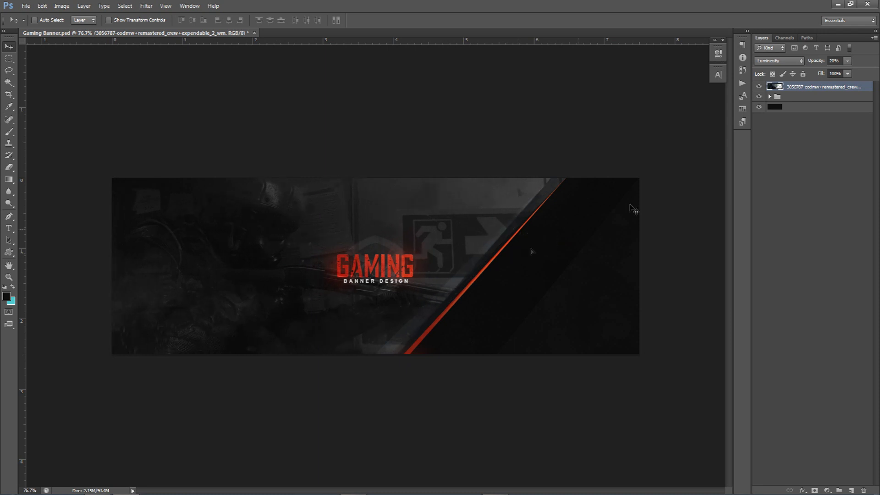
pyautogui.click(760, 97)
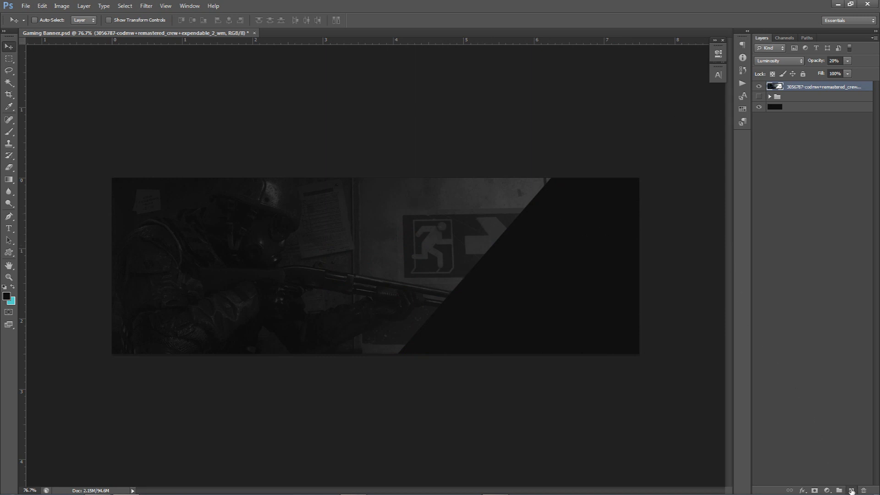
# Step: Create a new layer and fill a long, thin horizontal rectangular selection across the banner with the turquoise background color
pyautogui.click(851, 491)
pyautogui.press('m')
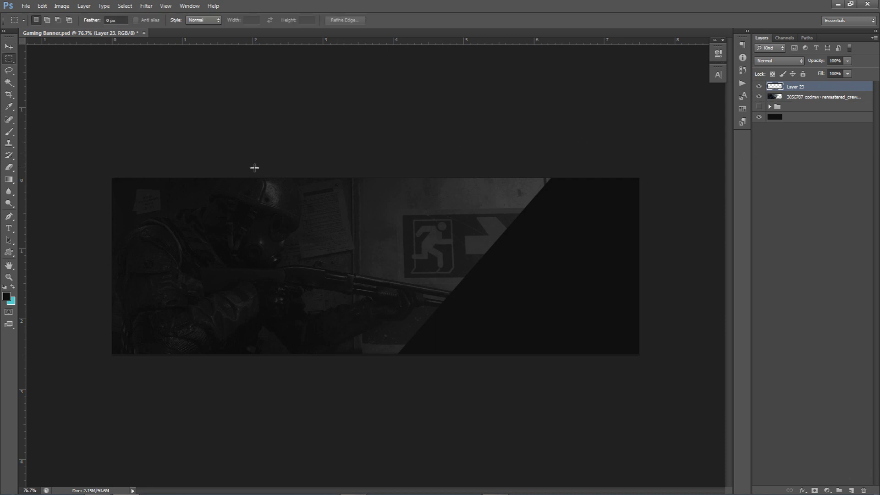
pyautogui.rightClick(8, 59)
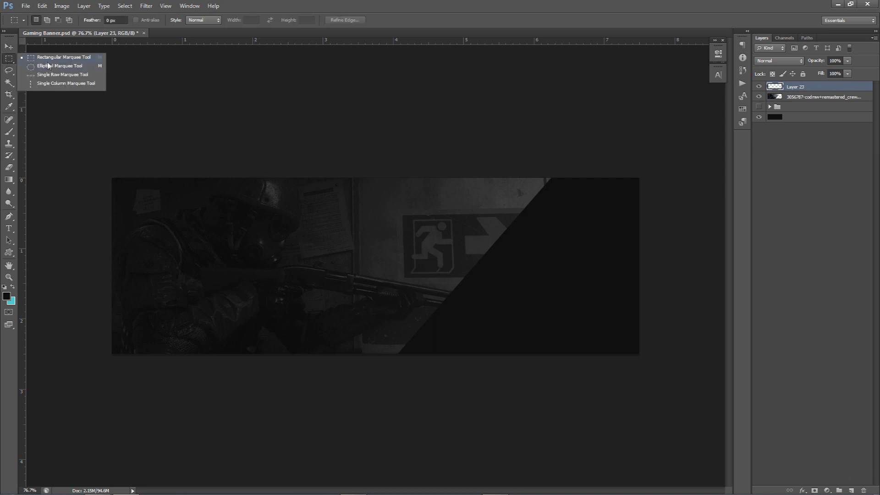
pyautogui.click(64, 60)
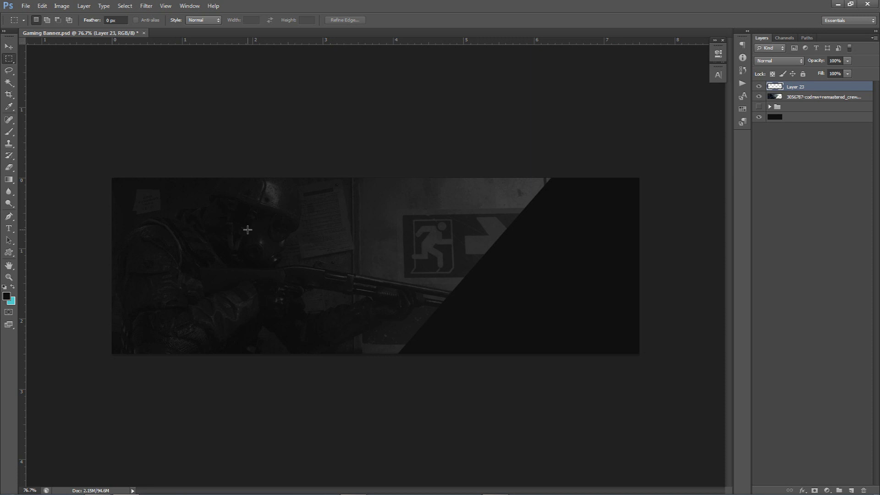
pyautogui.moveTo(222, 257); pyautogui.dragTo(625, 275)
pyautogui.moveTo(179, 251); pyautogui.dragTo(600, 277)
pyautogui.hotkey('ctrl', 'BackSpace')
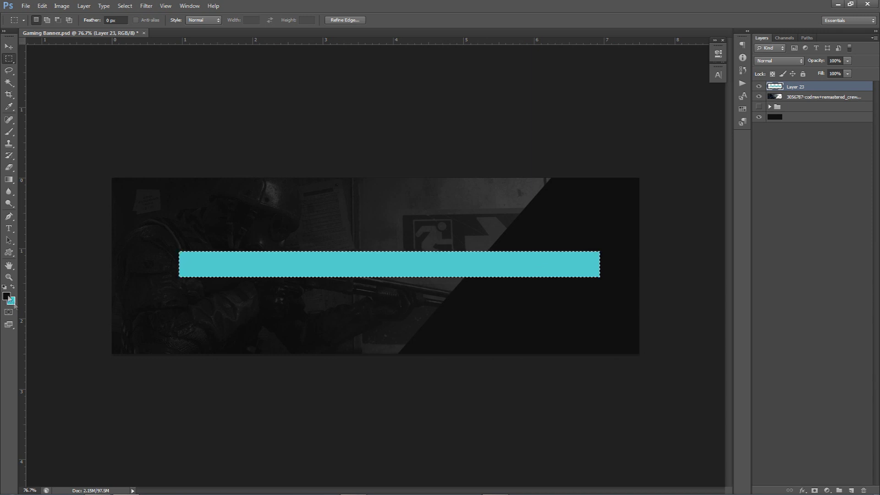
# Step: Rotate the turquoise bar diagonally and position it along the soldier image's slanted cut edge
pyautogui.hotkey('ctrl', 'd')
pyautogui.press('v')
pyautogui.hotkey('ctrl', 't')
pyautogui.moveTo(605, 247); pyautogui.dragTo(514, 33)
pyautogui.moveTo(435, 205); pyautogui.dragTo(511, 231)
pyautogui.moveTo(633, 134)
pyautogui.mouseDown()
pyautogui.moveTo(656, 138)
pyautogui.moveTo(644, 131)
pyautogui.mouseUp()
pyautogui.moveTo(516, 248); pyautogui.dragTo(511, 243)
pyautogui.press('Return')
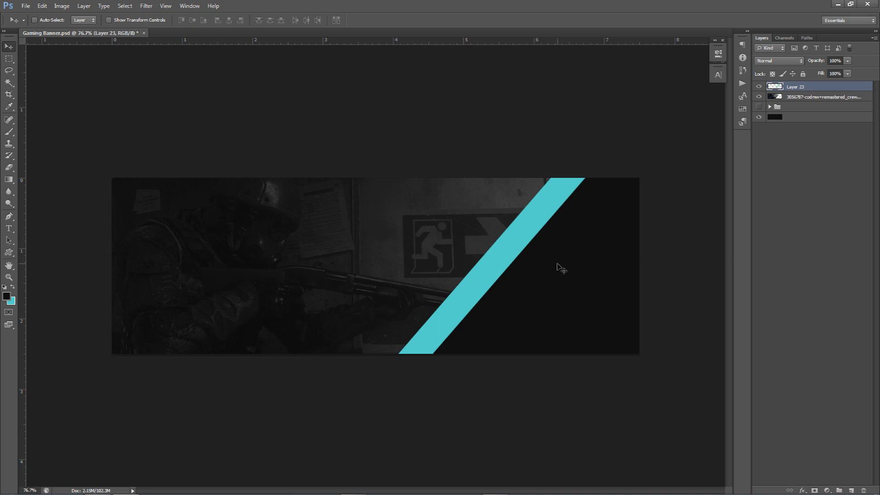
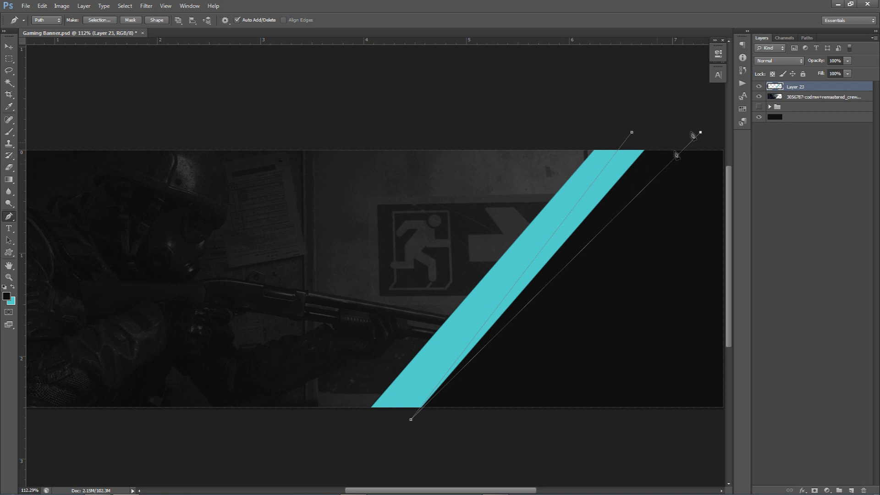
# Step: Cut a wedge off the turquoise bar's right side with a pen-path selection so the bar tapers toward the banner's top
pyautogui.click(632, 133)
pyautogui.rightClick(637, 180)
pyautogui.click(662, 223)
pyautogui.press('Return')
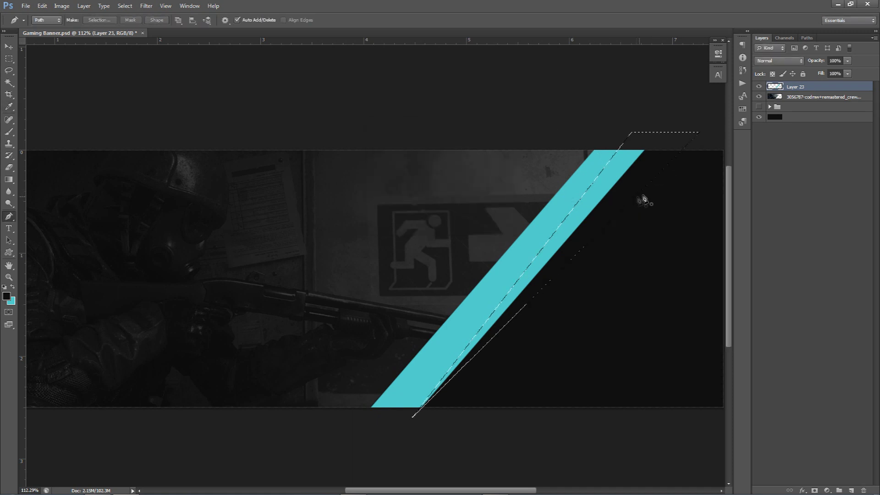
pyautogui.press('Delete')
pyautogui.scroll(-1, 653, 191)
pyautogui.hotkey('ctrl', 'd')
pyautogui.press('v')
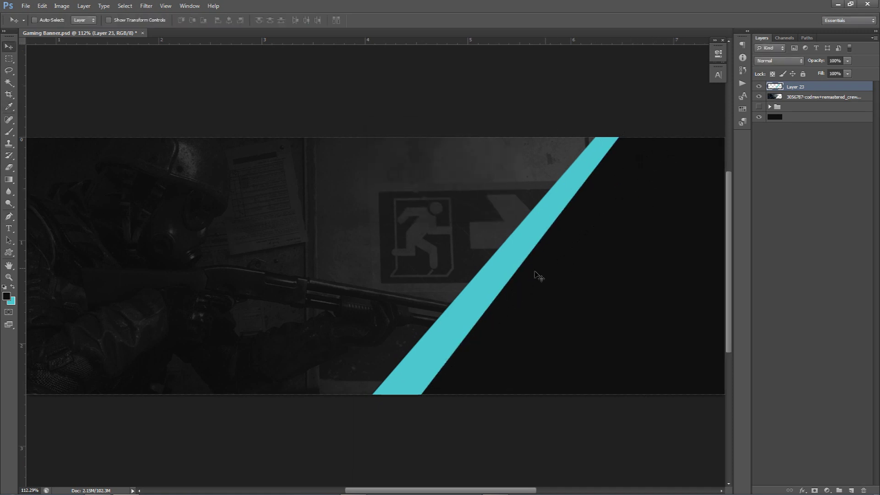
pyautogui.scroll(-3, 428, 338)
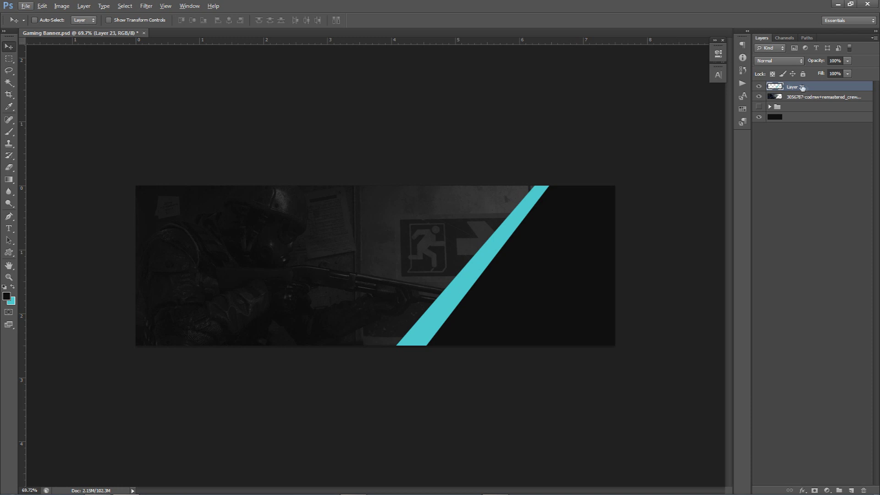
# Step: Turn the turquoise diagonal bar white using Hue/Saturation with Lightness at +100
pyautogui.hotkey('ctrl', 'u')
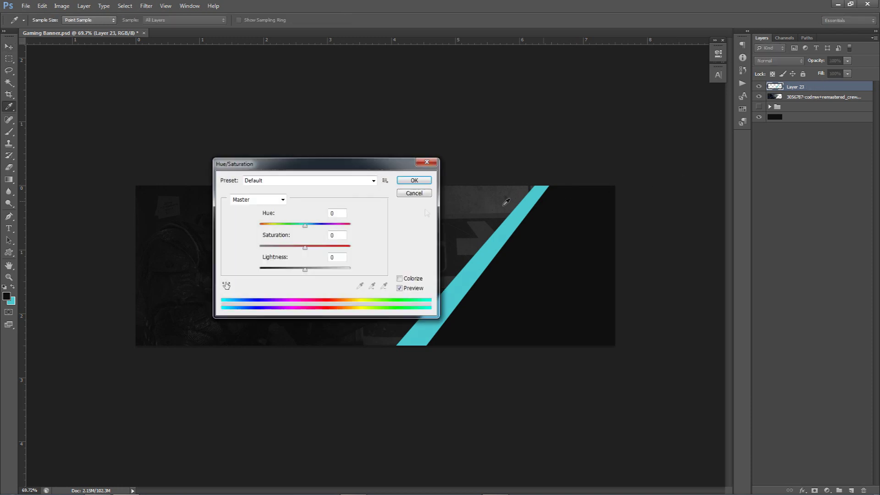
pyautogui.moveTo(305, 269); pyautogui.dragTo(260, 270)
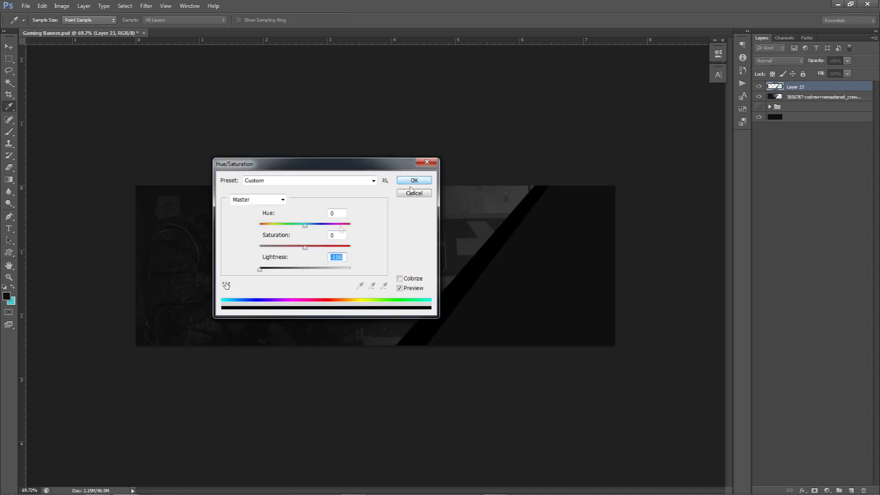
pyautogui.moveTo(338, 270); pyautogui.dragTo(369, 273)
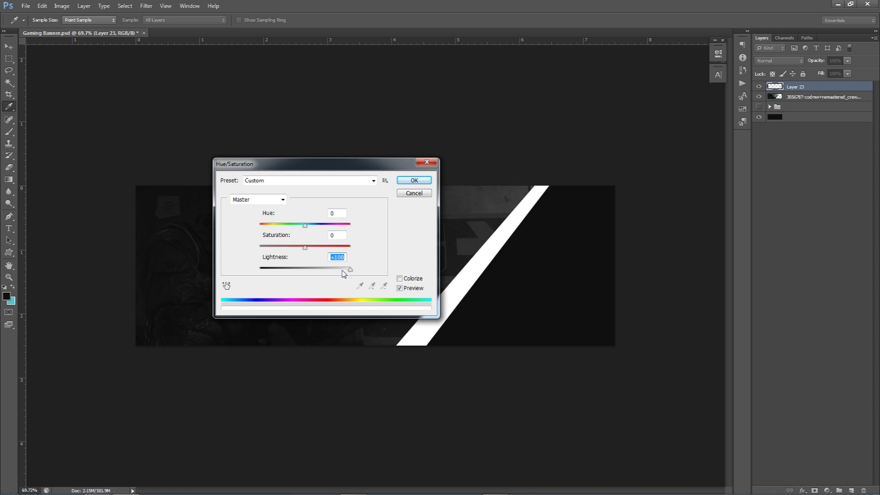
pyautogui.click(414, 180)
pyautogui.press('v')
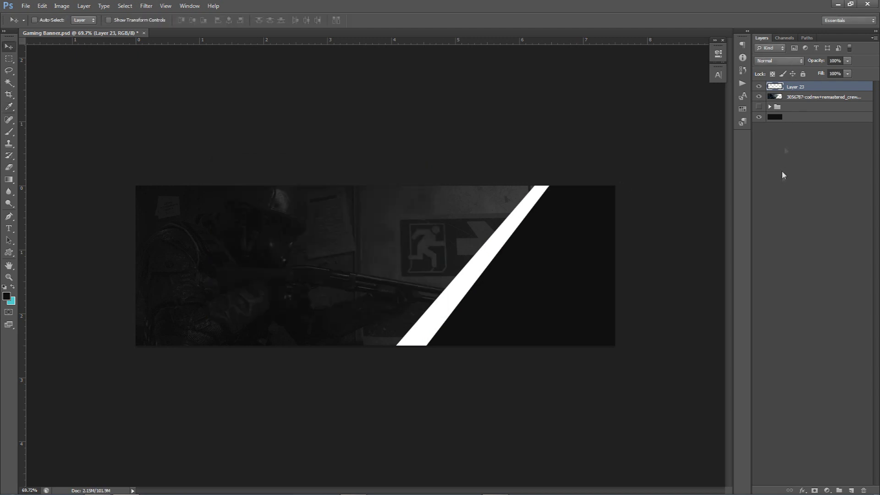
# Step: Set the white diagonal bar layer's blend mode to Overlay
pyautogui.click(780, 60)
pyautogui.click(764, 175)
pyautogui.press('Up')
pyautogui.press('Up')
pyautogui.click(756, 61)
pyautogui.click(776, 173)
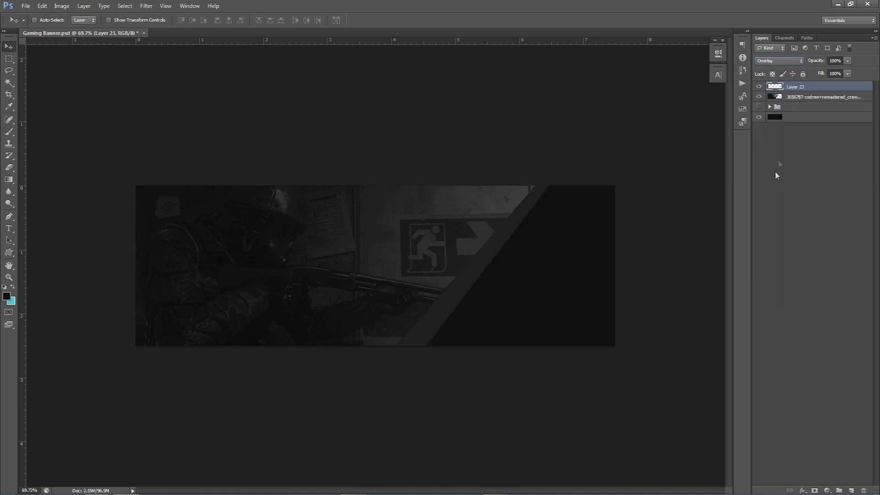
# Step: Shift the overlay bar left so it lies over the soldier image and its top end meets the image's slanted cut edge
pyautogui.moveTo(537, 259); pyautogui.dragTo(529, 260)
pyautogui.scroll(5, 525, 177)
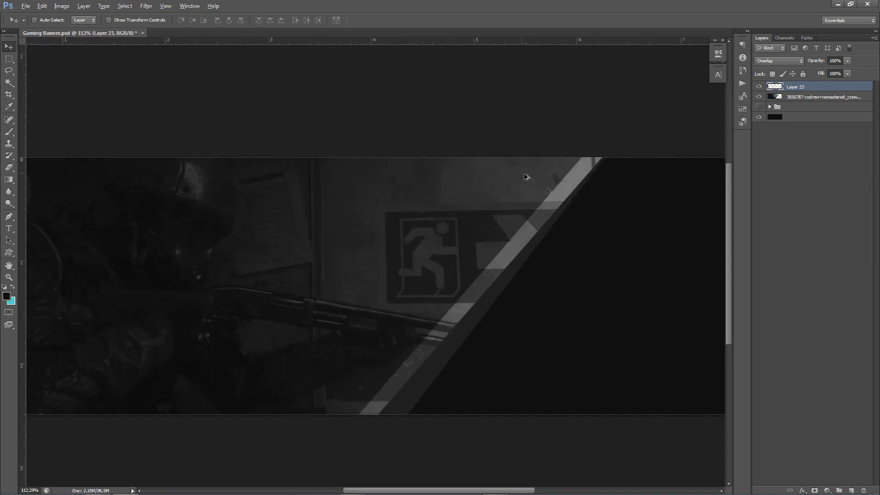
pyautogui.scroll(5, 623, 162)
pyautogui.moveTo(603, 150); pyautogui.dragTo(609, 165)
pyautogui.scroll(-5, 609, 184)
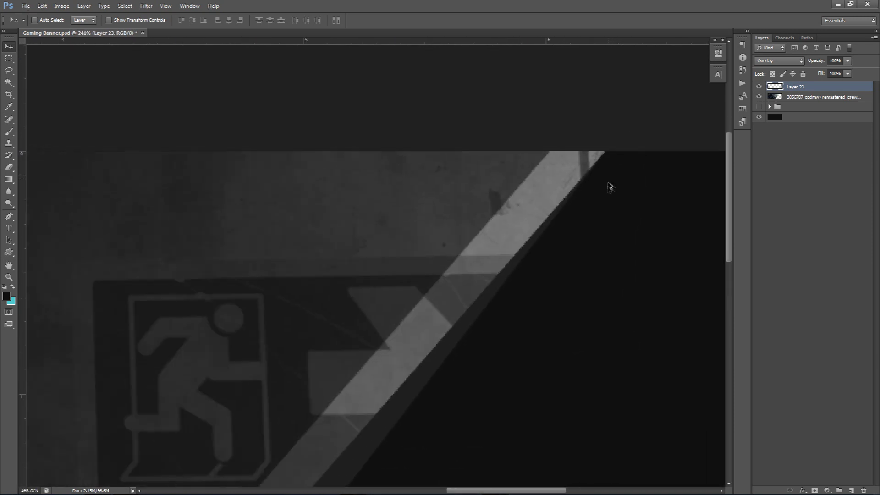
pyautogui.scroll(-3, 591, 259)
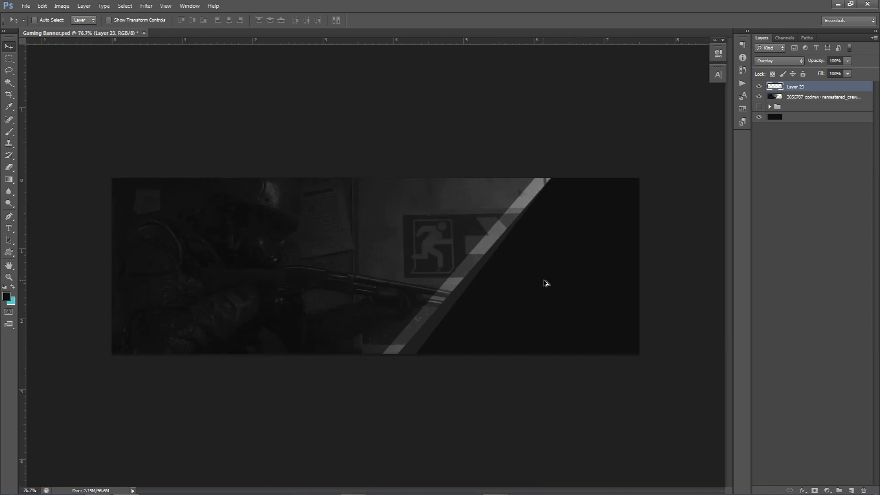
pyautogui.scroll(-1, 545, 283)
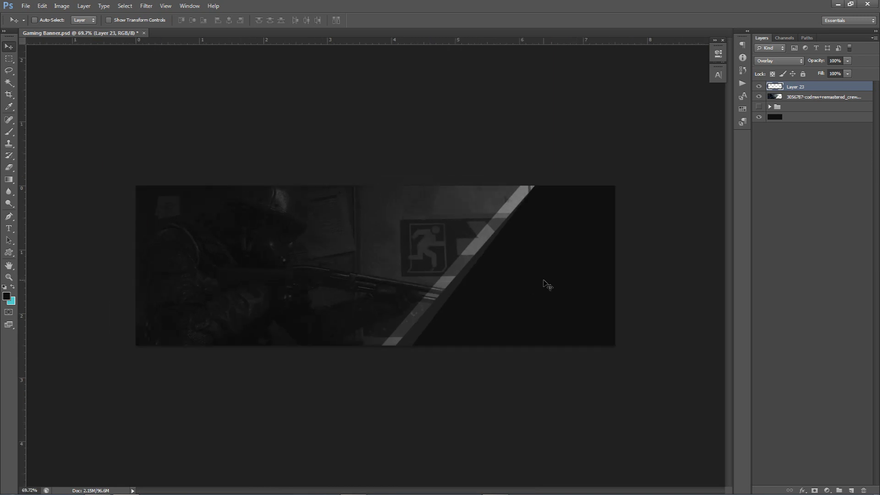
# Step: Temporarily show the finished design without the soldier image to compare its stripe with the overlay bar, then hide the design group
pyautogui.click(759, 86)
pyautogui.click(759, 97)
pyautogui.click(760, 106)
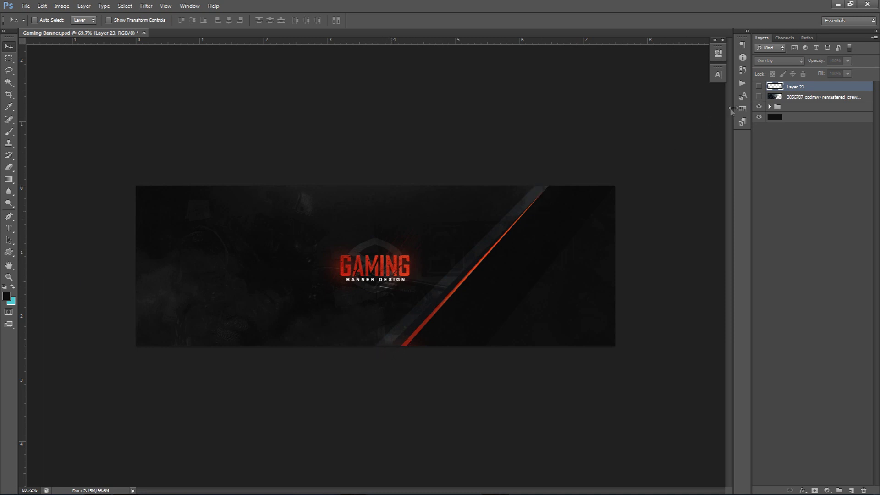
pyautogui.click(759, 86)
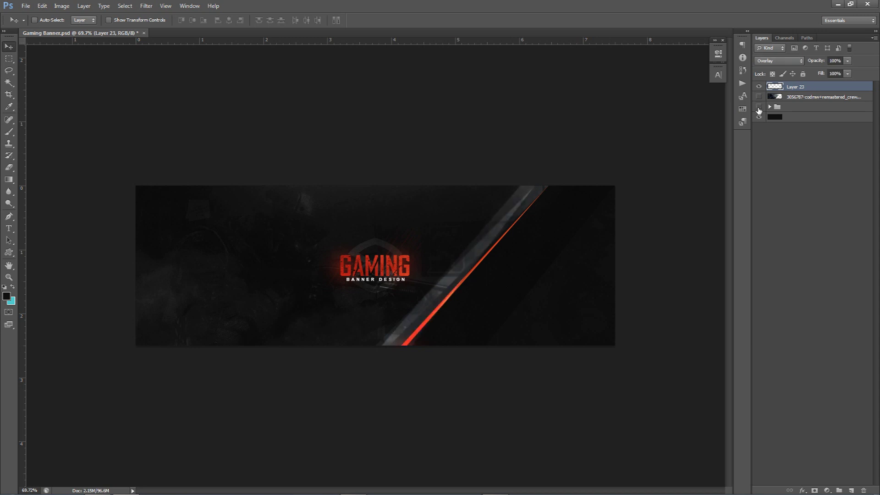
pyautogui.click(759, 106)
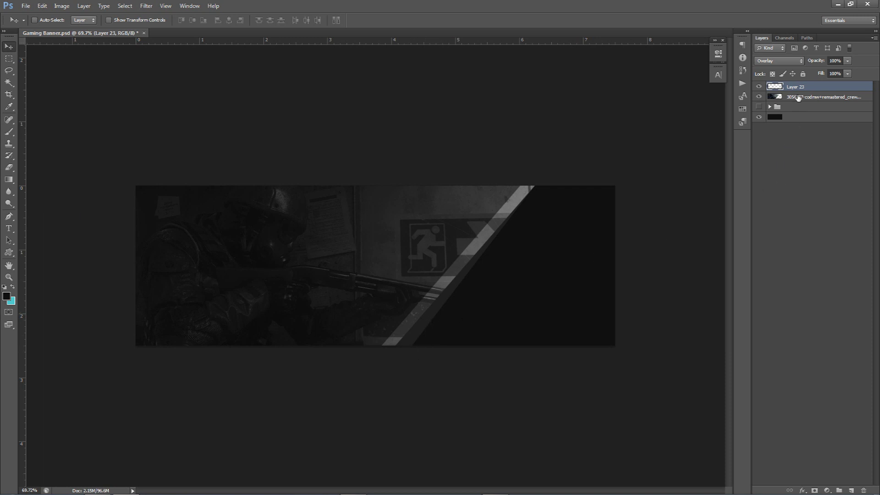
# Step: Create a new layer and draw a closed, thin wedge-shaped pen path along the soldier image's slanted edge, tapering to a point at the banner's top
pyautogui.click(850, 491)
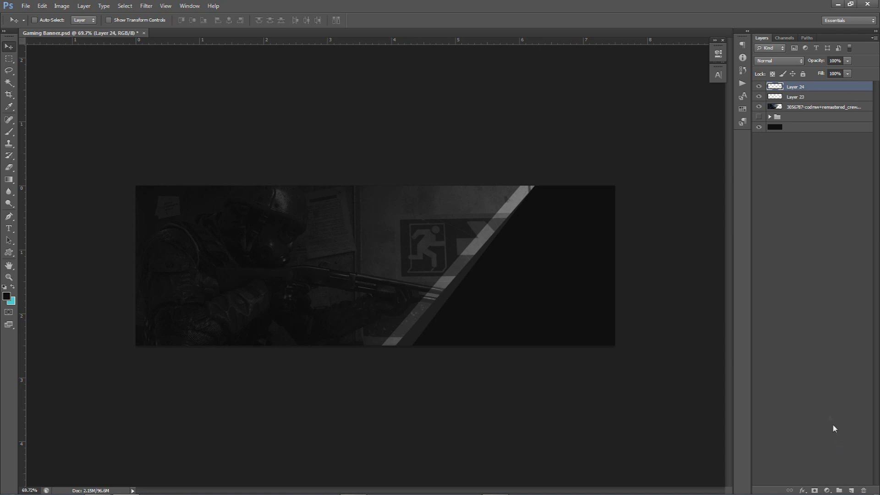
pyautogui.press('p')
pyautogui.scroll(5, 427, 324)
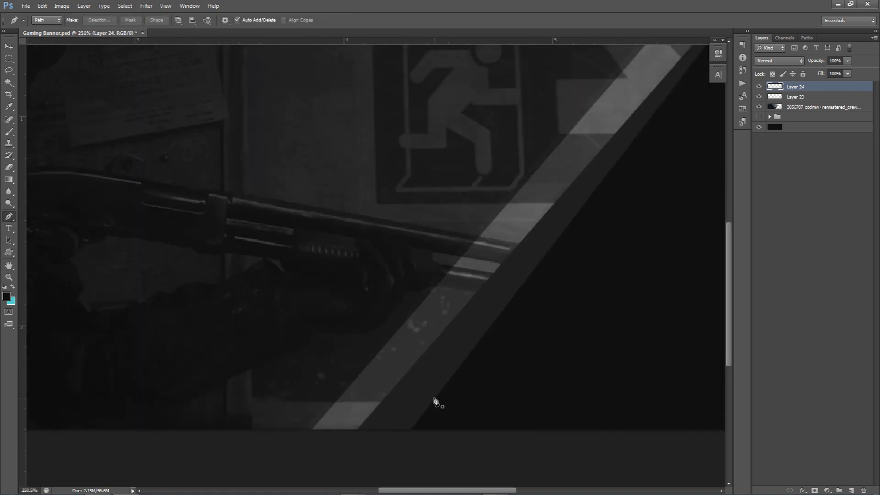
pyautogui.scroll(3, 402, 455)
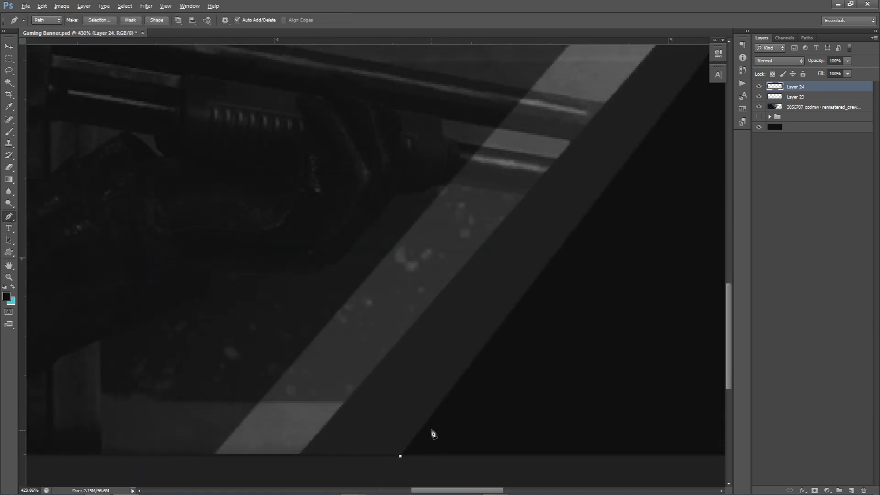
pyautogui.scroll(5, 556, 208)
pyautogui.scroll(-2, 454, 328)
pyautogui.scroll(5, 655, 152)
pyautogui.hscroll(5, 656, 152)
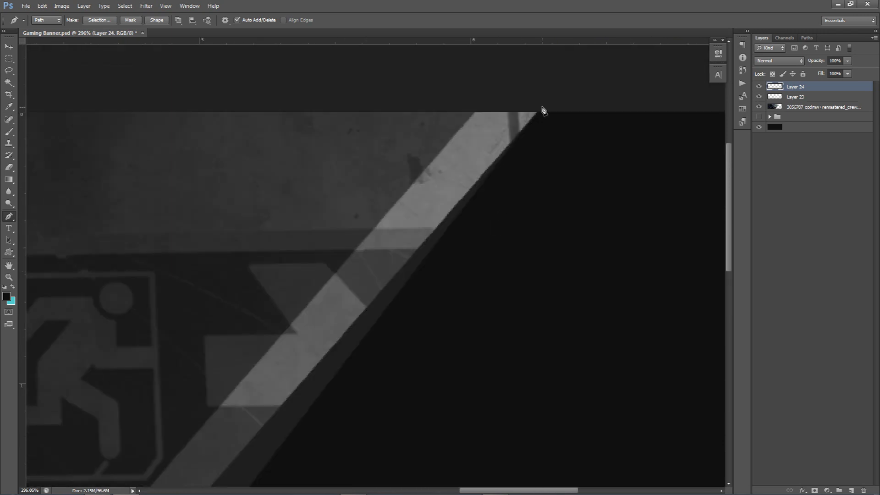
pyautogui.click(540, 109)
pyautogui.scroll(-10, 542, 109)
pyautogui.hscroll(-5, 543, 108)
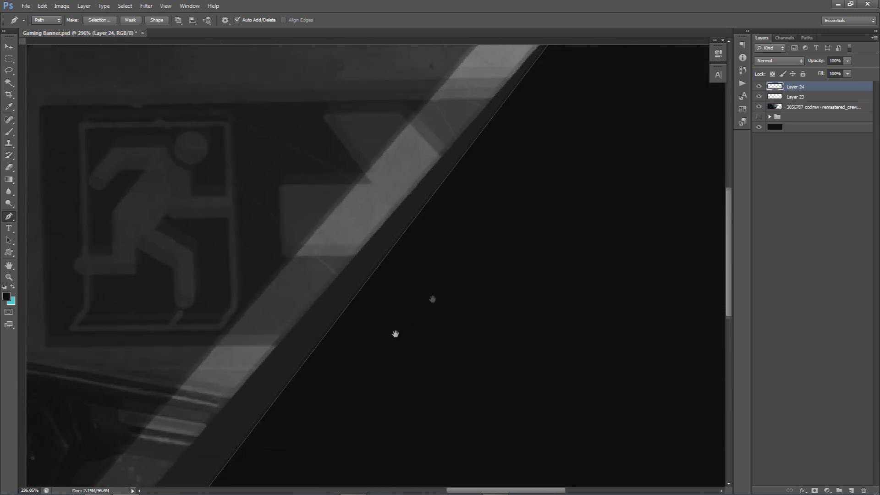
pyautogui.scroll(-5, 487, 200)
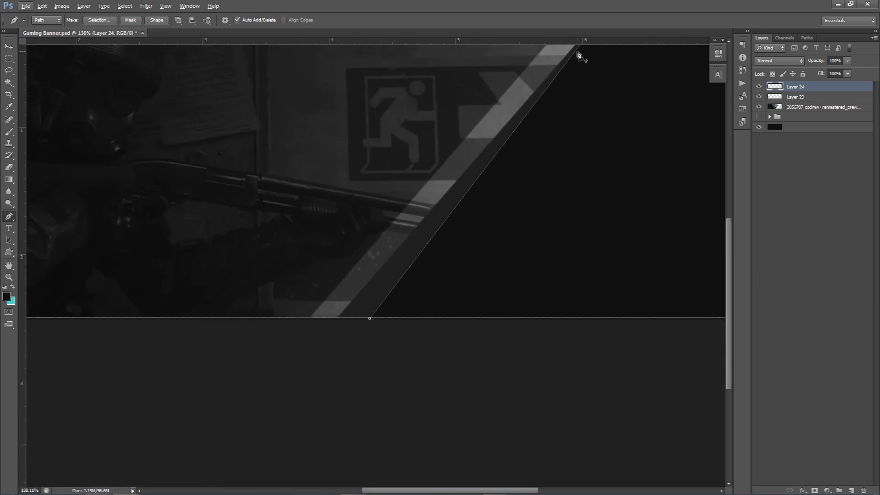
pyautogui.scroll(-5, 573, 81)
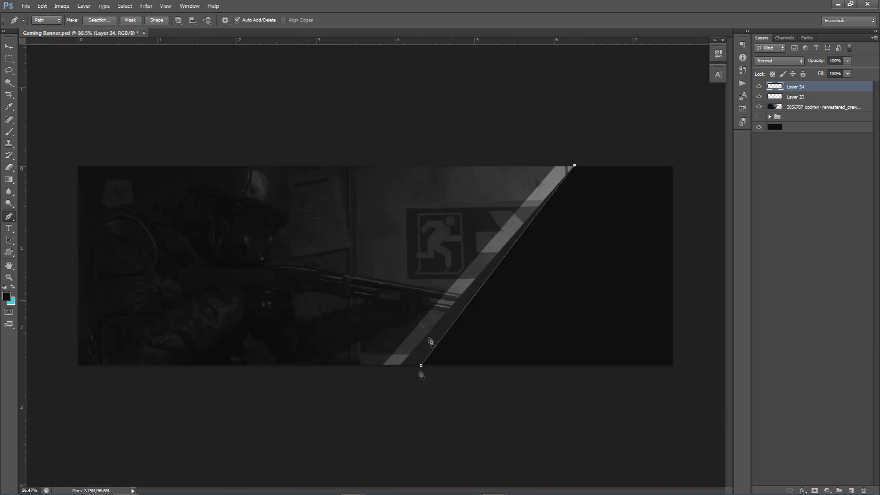
pyautogui.scroll(2, 422, 367)
pyautogui.click(434, 379)
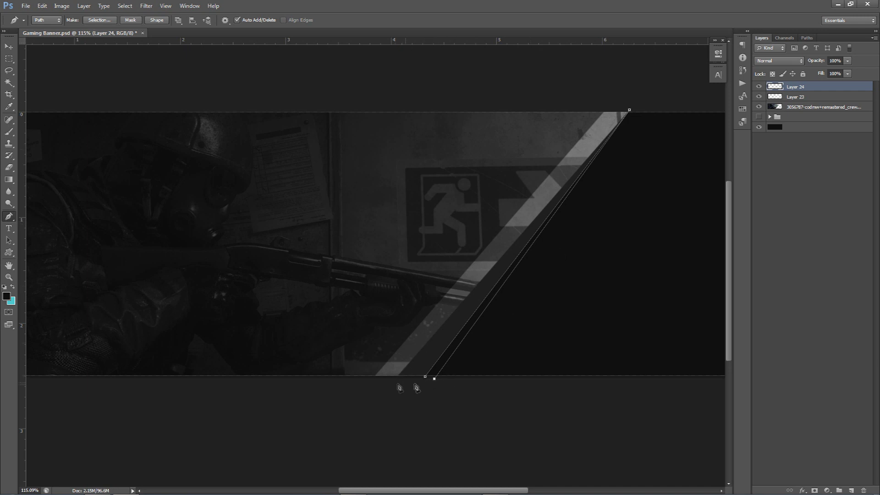
pyautogui.click(428, 379)
# Step: Fill the thin wedge path with an orange color and delete the path
pyautogui.rightClick(517, 298)
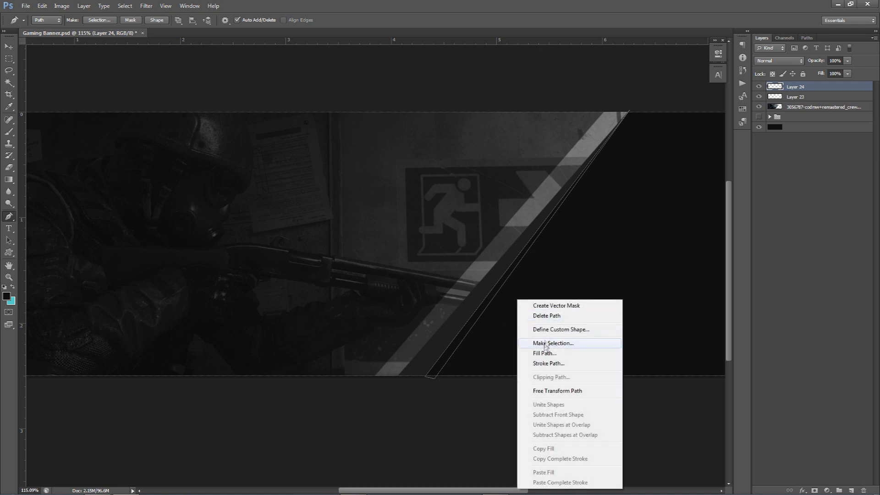
pyautogui.click(547, 354)
pyautogui.click(459, 137)
pyautogui.click(426, 162)
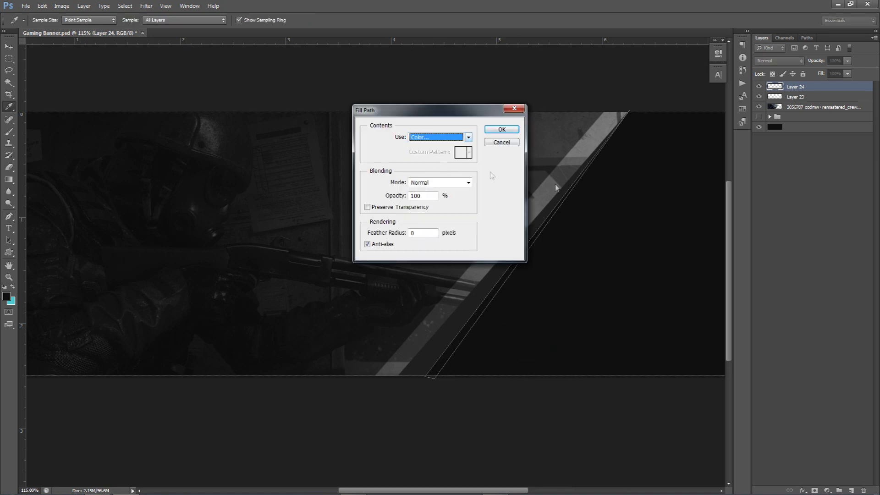
pyautogui.click(510, 204)
pyautogui.moveTo(544, 284); pyautogui.dragTo(543, 296)
pyautogui.click(634, 183)
pyautogui.press('Return')
pyautogui.rightClick(572, 176)
pyautogui.click(595, 191)
pyautogui.press('v')
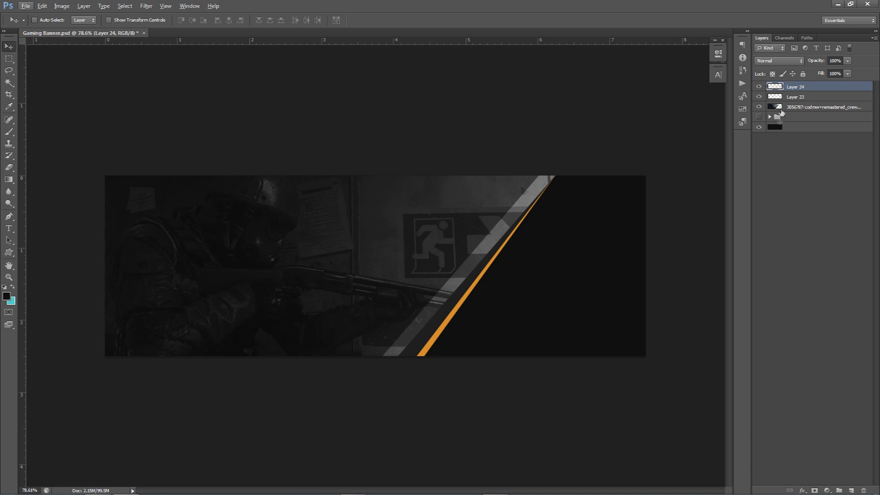
# Step: Create a new layer above the orange stripe and clip it to the stripe's layer
pyautogui.click(848, 490)
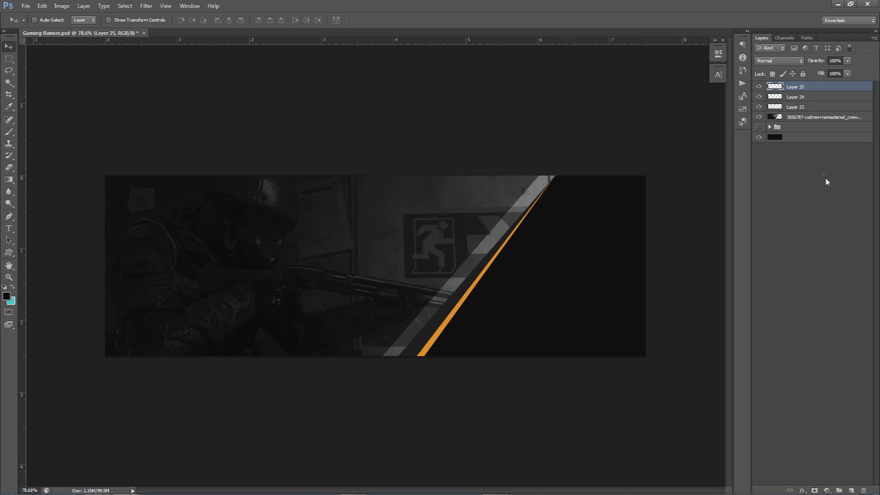
pyautogui.rightClick(811, 90)
pyautogui.click(810, 199)
# Step: Rename the orange stripe's layer as Light
pyautogui.click(797, 99)
pyautogui.doubleClick(797, 98)
pyautogui.write('Light')
pyautogui.press('Return')
# Step: Rename the orange stripe's layer as color
pyautogui.doubleClick(794, 97)
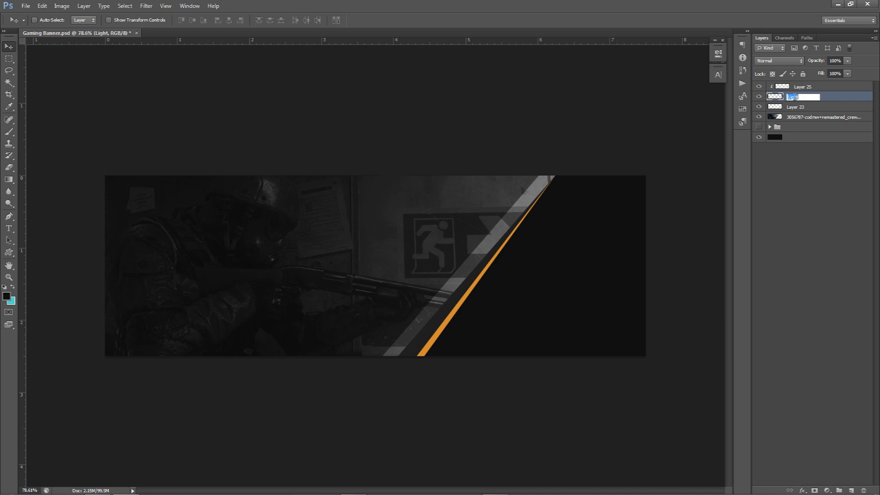
pyautogui.write('color')
pyautogui.press('Return')
# Step: On the clipped layer, draw a closed pen path running lengthwise through the orange stripe and enclosing its right-hand part
pyautogui.click(787, 87)
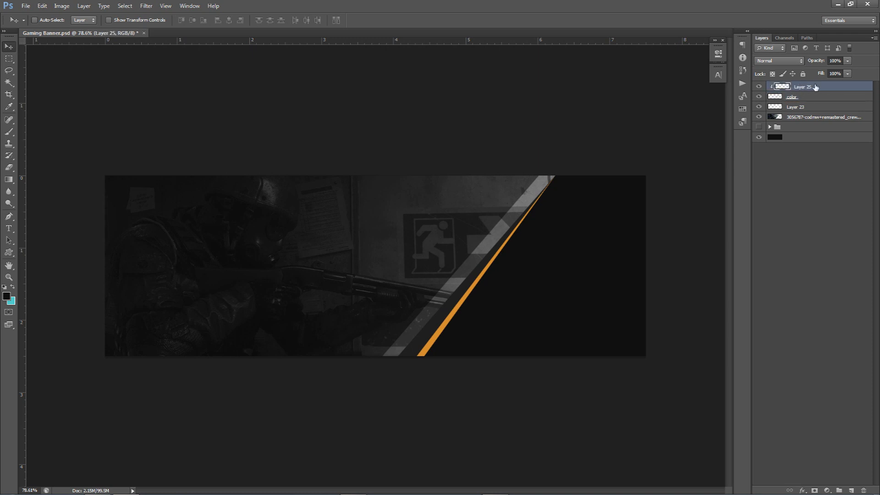
pyautogui.rightClick(816, 87)
pyautogui.click(452, 270)
pyautogui.scroll(4, 512, 293)
pyautogui.press('p')
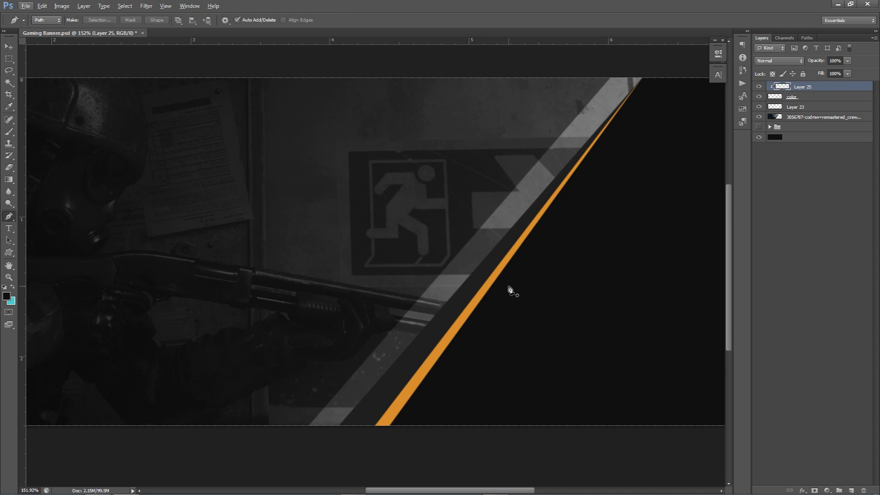
pyautogui.click(380, 428)
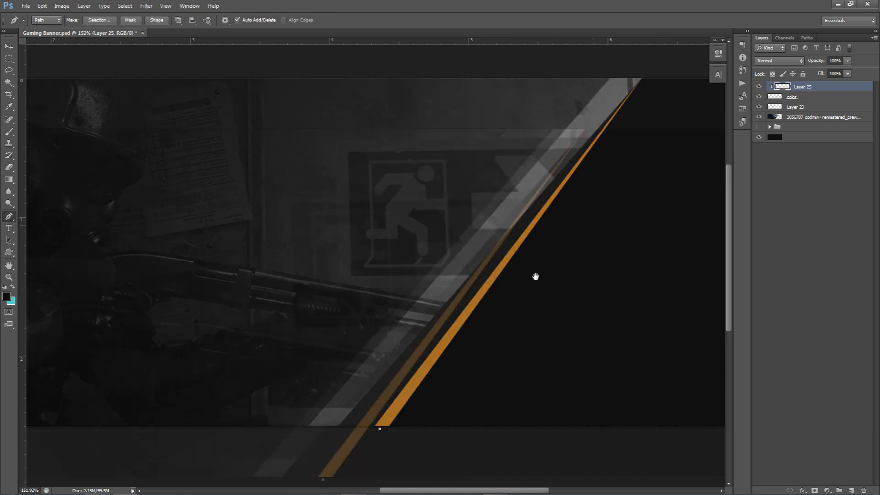
pyautogui.scroll(2, 568, 211)
pyautogui.hscroll(2, 568, 211)
pyautogui.click(591, 125)
pyautogui.scroll(10, 590, 125)
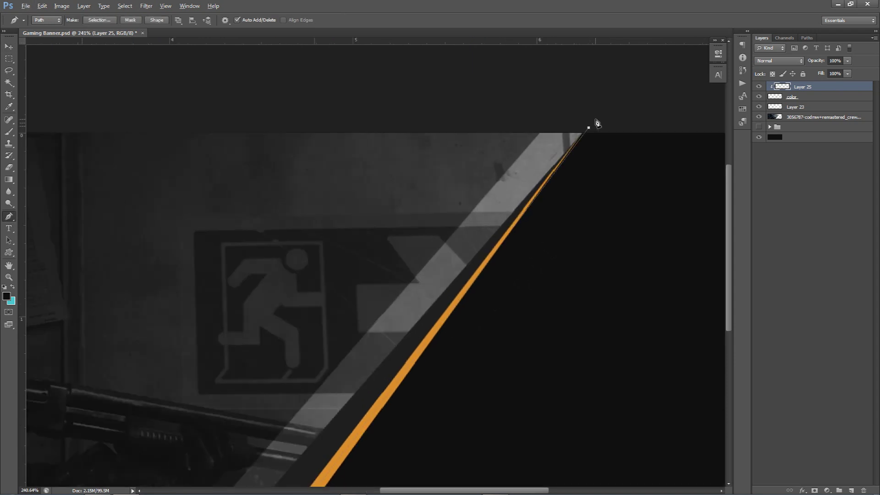
pyautogui.moveTo(602, 149); pyautogui.dragTo(595, 146)
pyautogui.scroll(-10, 596, 156)
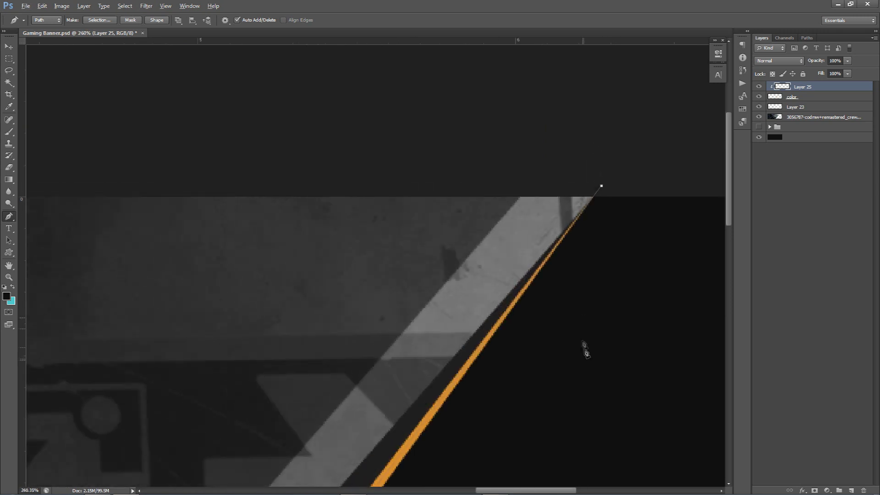
pyautogui.scroll(-2, 490, 432)
pyautogui.click(450, 407)
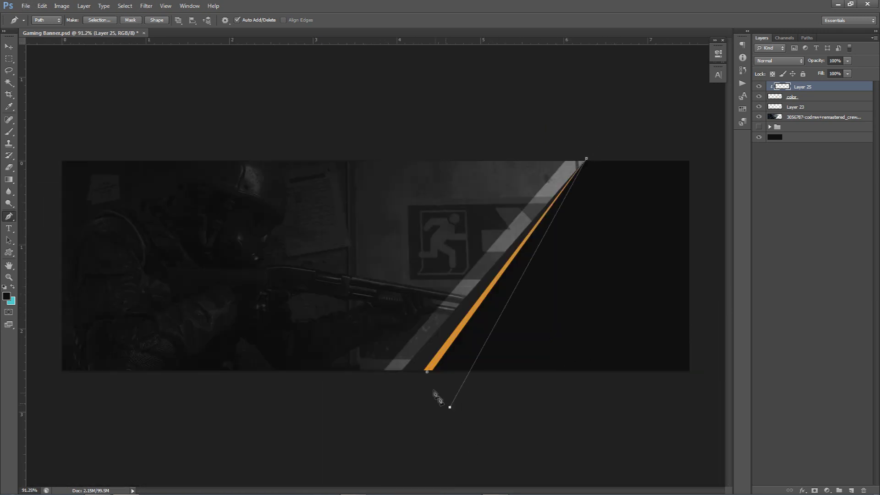
pyautogui.click(426, 371)
# Step: Fill the path on the clipped layer with white to add a highlight along the orange stripe
pyautogui.rightClick(444, 333)
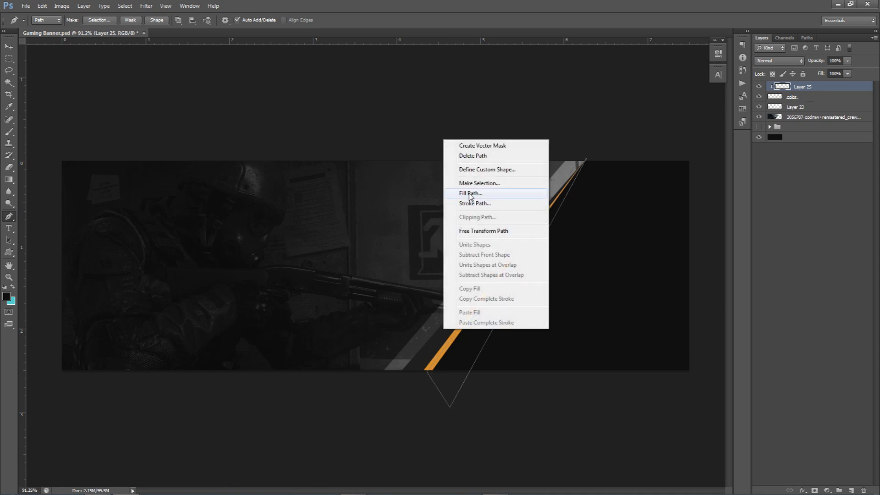
pyautogui.click(459, 197)
pyautogui.click(419, 137)
pyautogui.click(419, 219)
pyautogui.press('Return')
# Step: Delete the path and set the white highlight layer's blend mode to Overlay
pyautogui.rightClick(576, 205)
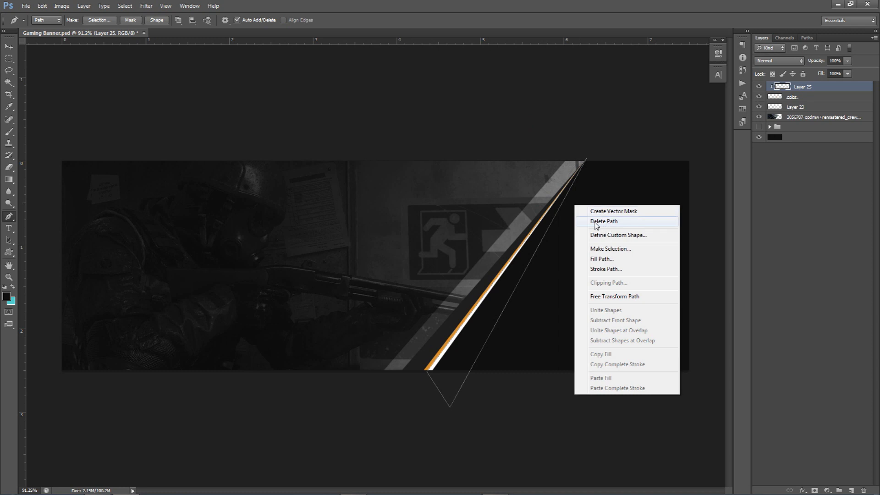
pyautogui.click(612, 222)
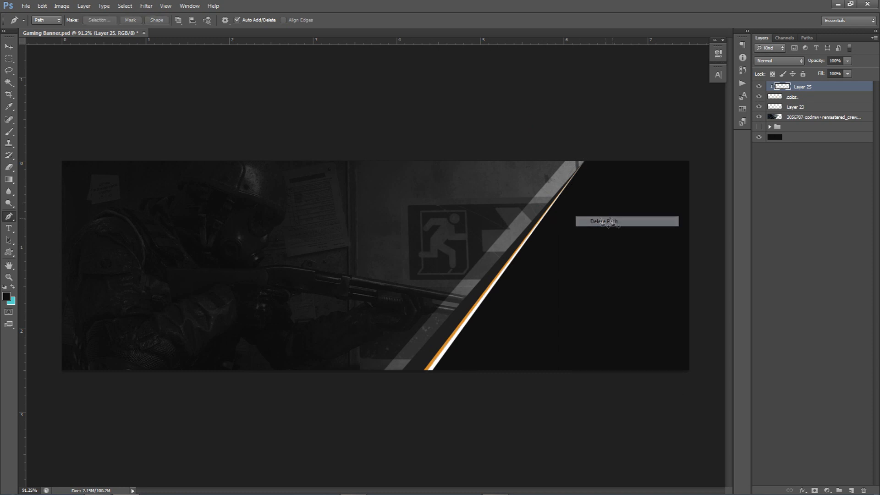
pyautogui.click(780, 61)
pyautogui.click(764, 178)
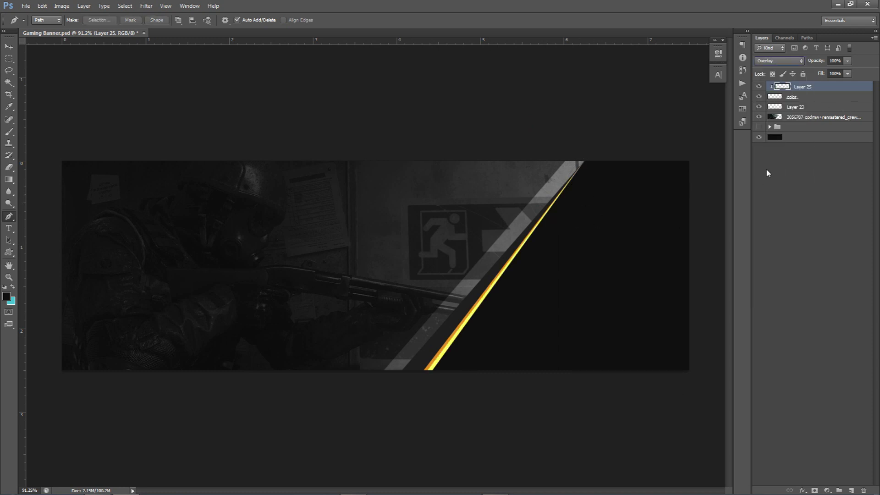
# Step: Lower the white highlight layer's opacity to 45% and erase the highlight over the orange stripe's lower end
pyautogui.moveTo(851, 68); pyautogui.dragTo(823, 73)
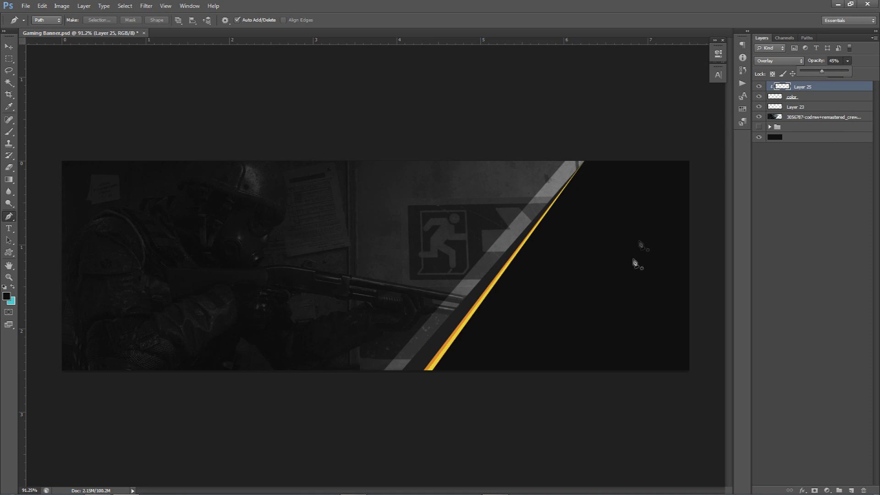
pyautogui.press('e')
pyautogui.keyDown('alt'); pyautogui.rightClick(442, 363); pyautogui.keyUp('alt')
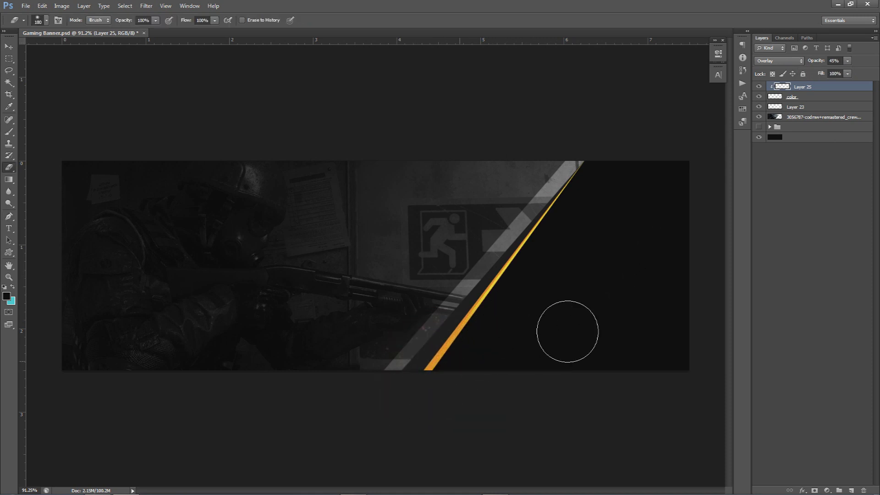
pyautogui.scroll(-2, 563, 341)
pyautogui.scroll(-1, 518, 324)
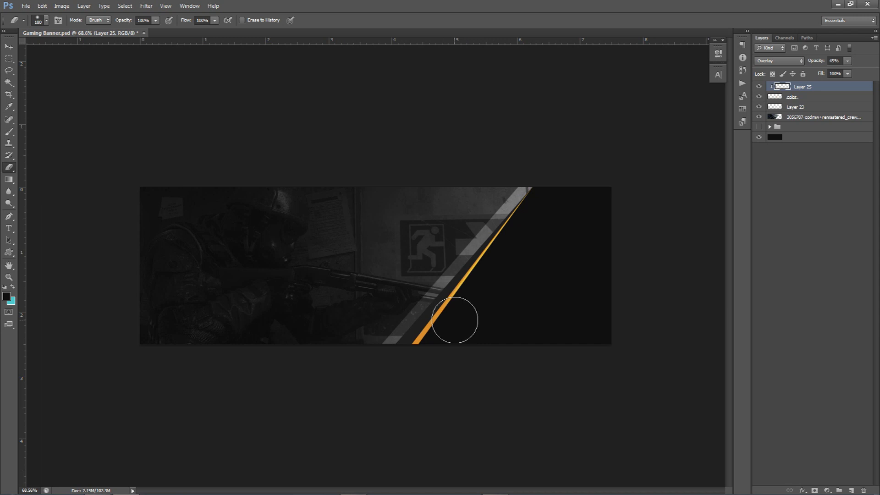
pyautogui.press('v')
pyautogui.moveTo(443, 320); pyautogui.dragTo(481, 256)
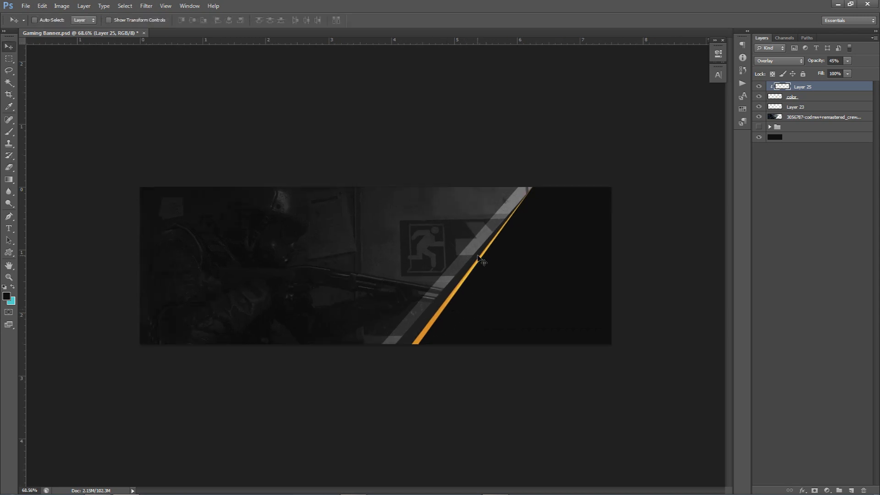
# Step: Set the soldier image layer's opacity to 15%
pyautogui.click(808, 117)
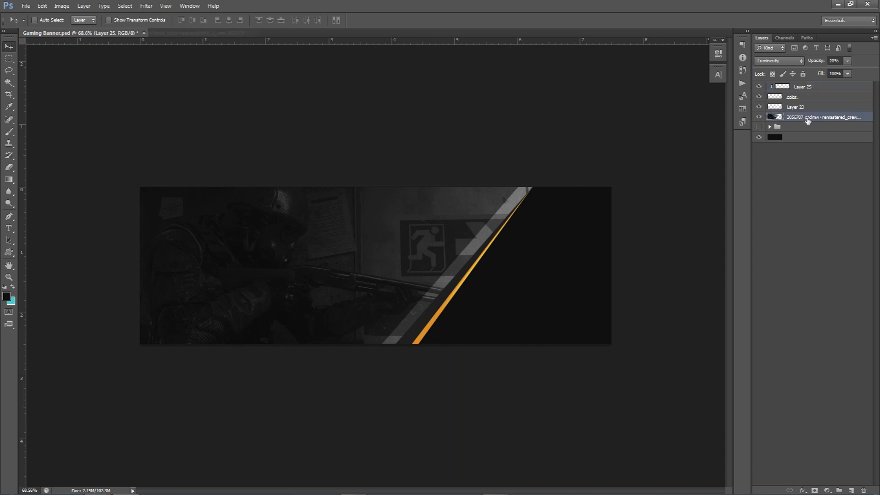
pyautogui.click(833, 61)
pyautogui.write('15')
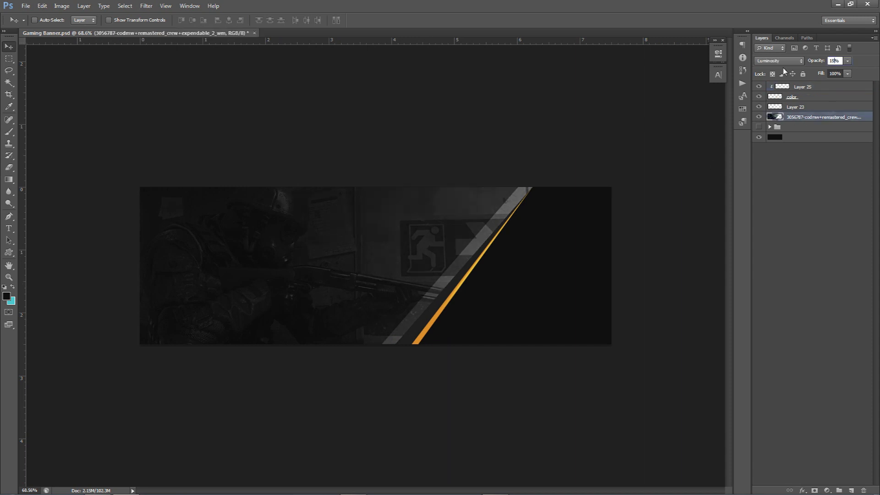
pyautogui.click(527, 236)
# Step: Add the text GAMING near the middle of the banner in Agency FB Bold with tracking set to 0
pyautogui.press('t')
pyautogui.click(367, 272)
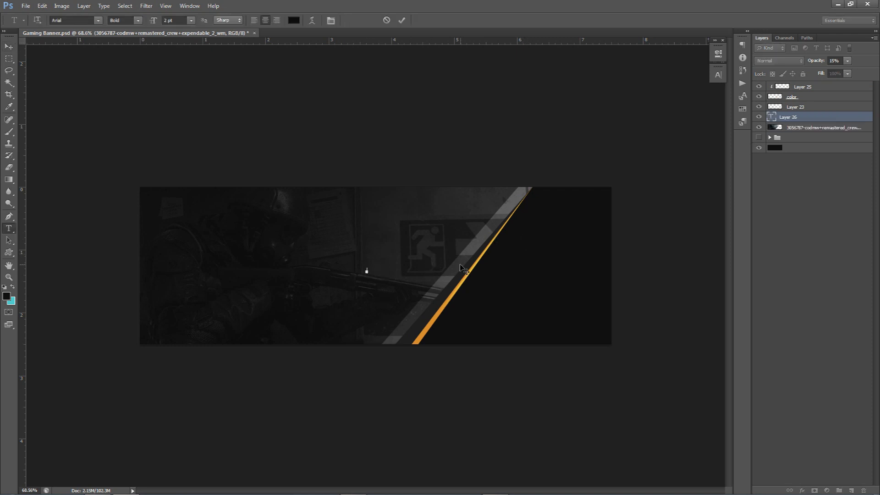
pyautogui.hotkey('ctrl', 'a')
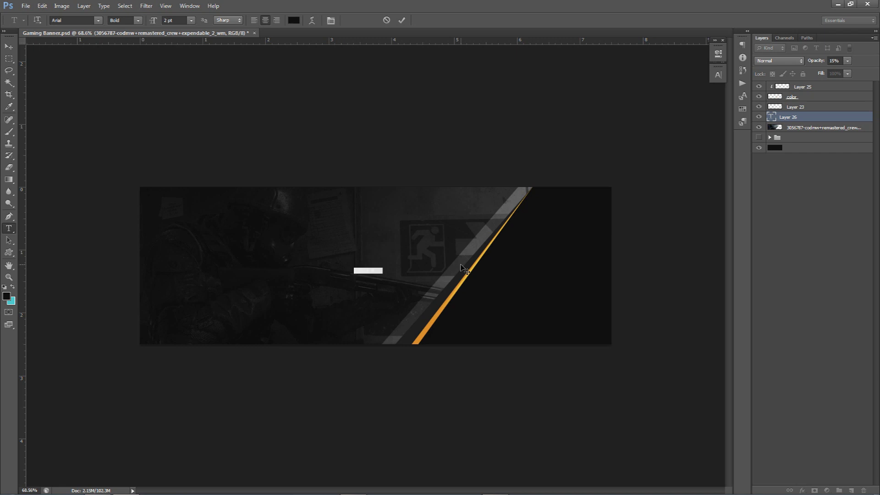
pyautogui.click(174, 20)
pyautogui.click(717, 74)
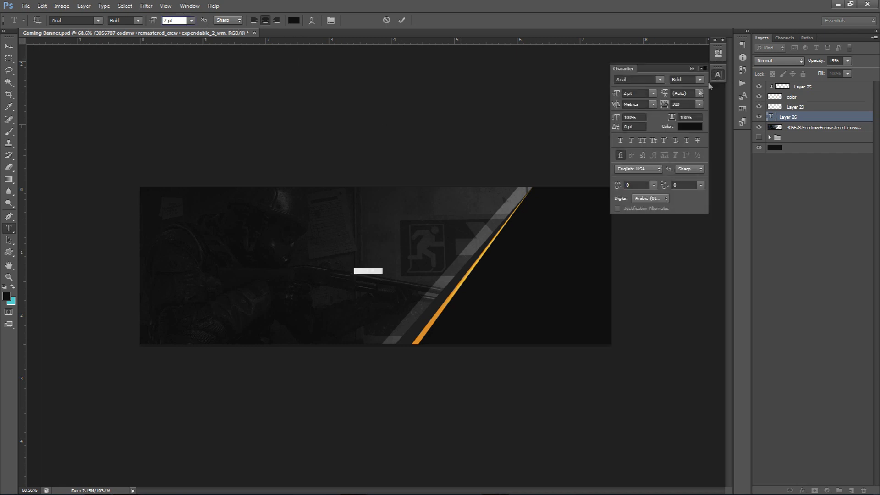
pyautogui.click(686, 105)
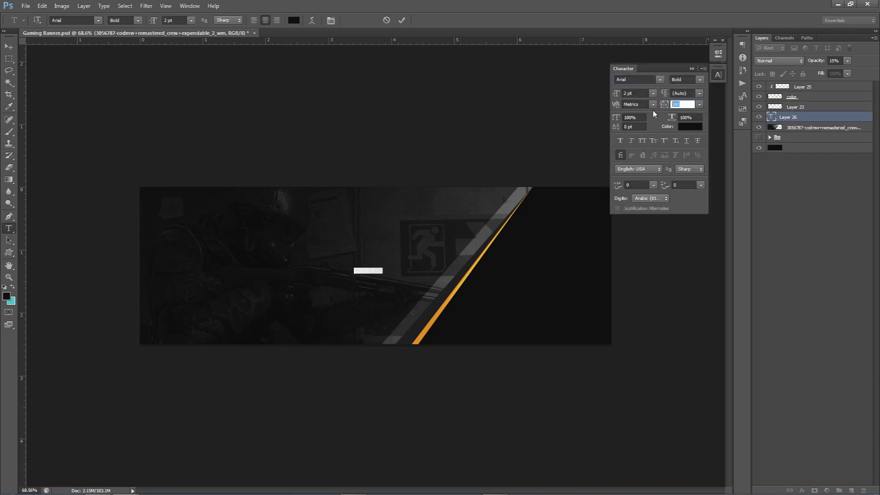
pyautogui.click(638, 80)
pyautogui.write('Agency FB')
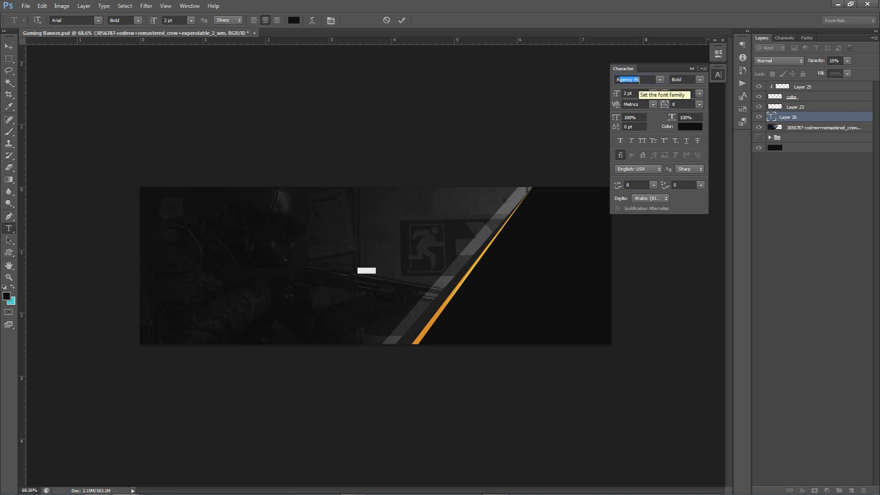
pyautogui.click(367, 271)
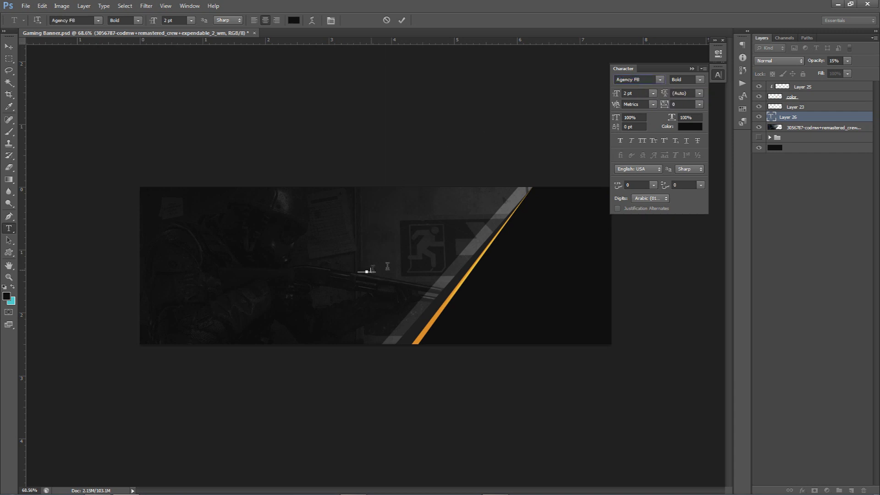
# Step: Set the GAMING text's font size to 12 pt and commit the text
pyautogui.click(184, 21)
pyautogui.press('Up')
pyautogui.press('Up')
pyautogui.press('Up')
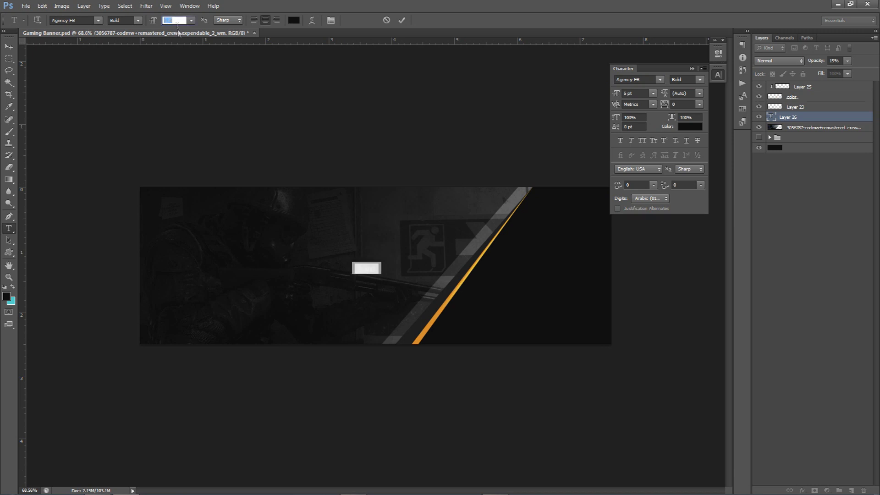
pyautogui.press('Up')
pyautogui.press('Up')
pyautogui.press('Up')
pyautogui.press('Up')
pyautogui.press('Up')
pyautogui.press('Up')
pyautogui.press('Up')
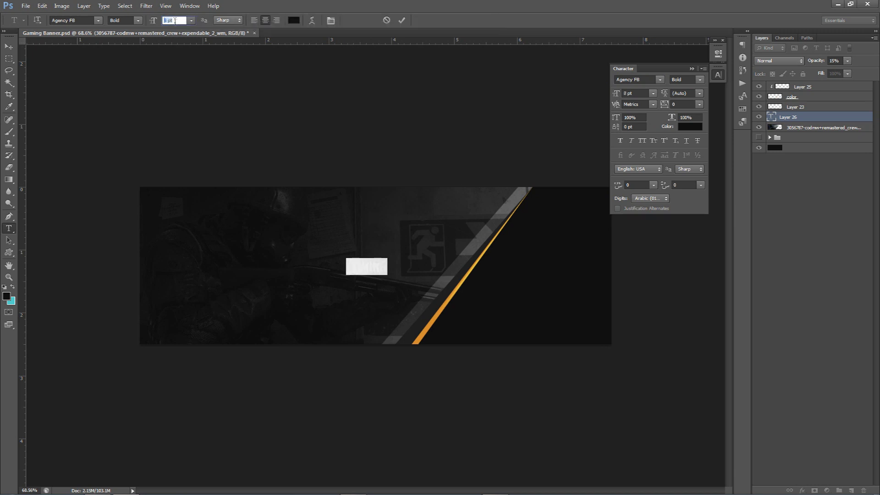
pyautogui.click(402, 20)
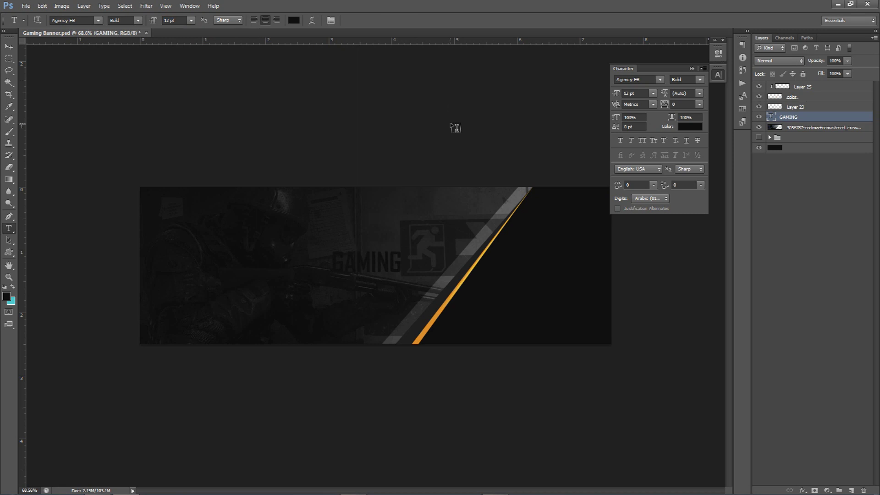
# Step: Color the GAMING text with the stripe's orange (#db8e2b) and move it slightly down and to the right
pyautogui.click(689, 127)
pyautogui.click(509, 215)
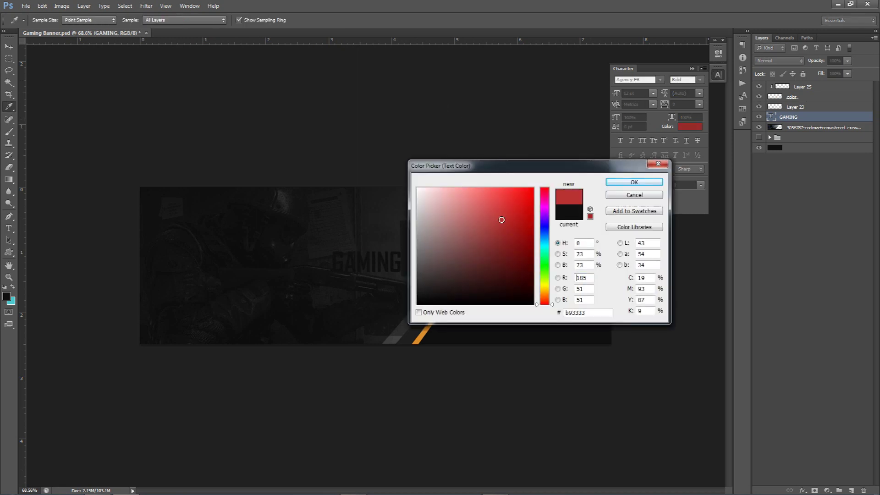
pyautogui.moveTo(553, 303); pyautogui.dragTo(548, 292)
pyautogui.click(419, 338)
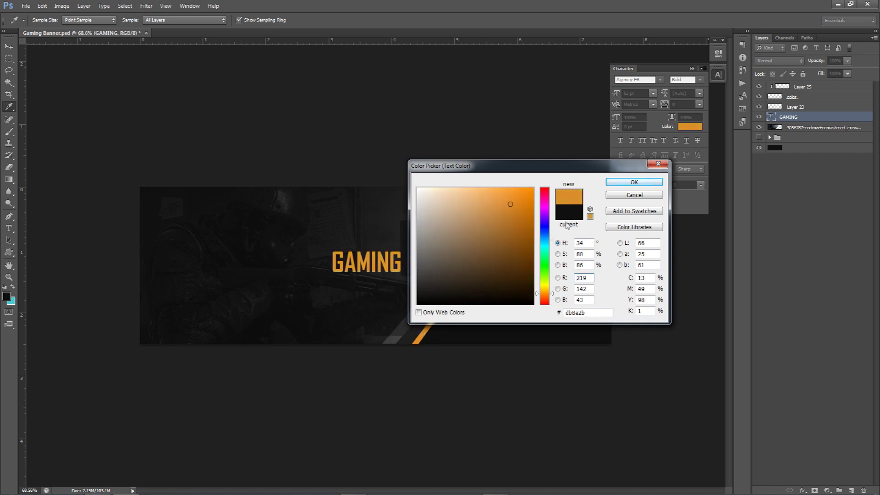
pyautogui.click(628, 183)
pyautogui.press('v')
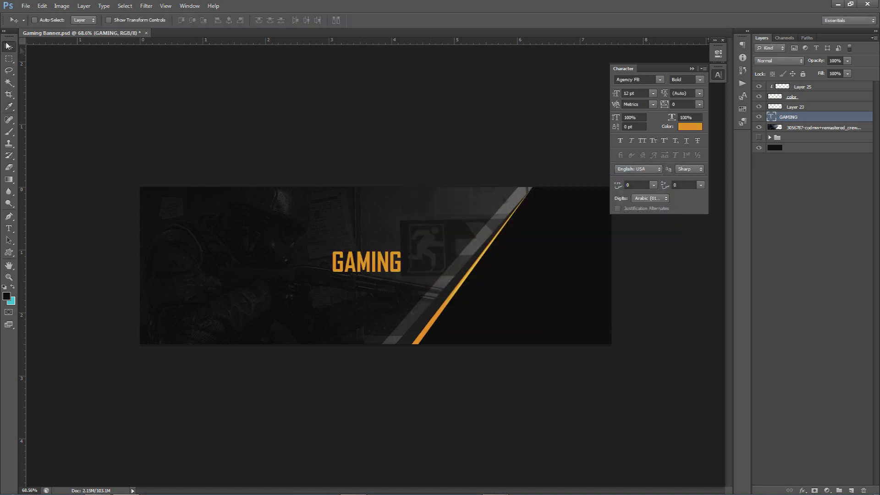
pyautogui.moveTo(412, 244); pyautogui.dragTo(419, 249)
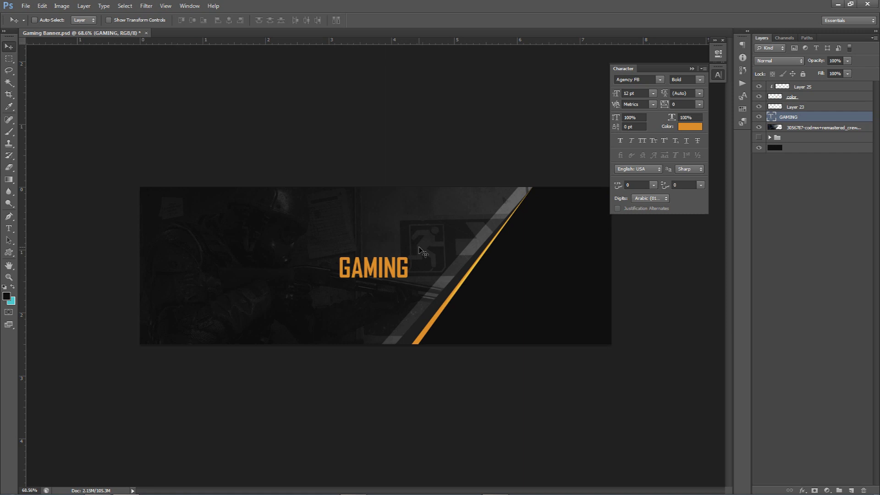
# Step: Hide the working layers, show the finished design group, and sample the red of its GAMING lettering as the foreground color
pyautogui.moveTo(762, 128); pyautogui.dragTo(759, 87)
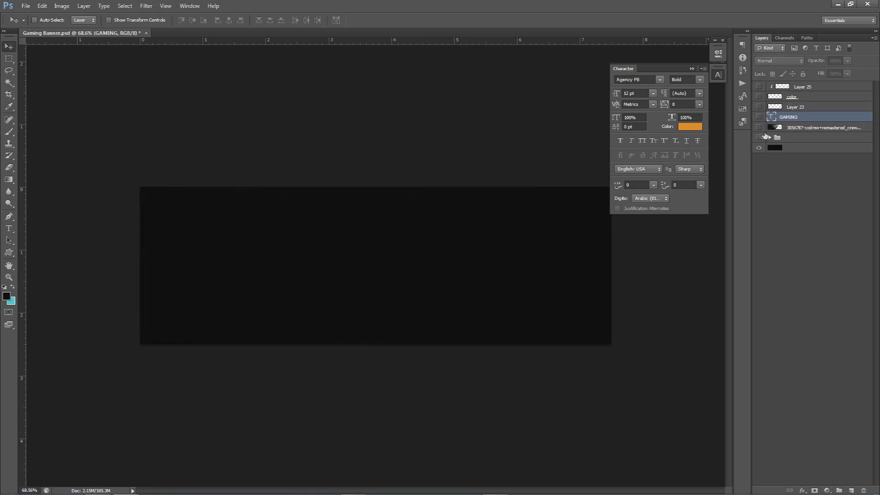
pyautogui.click(759, 137)
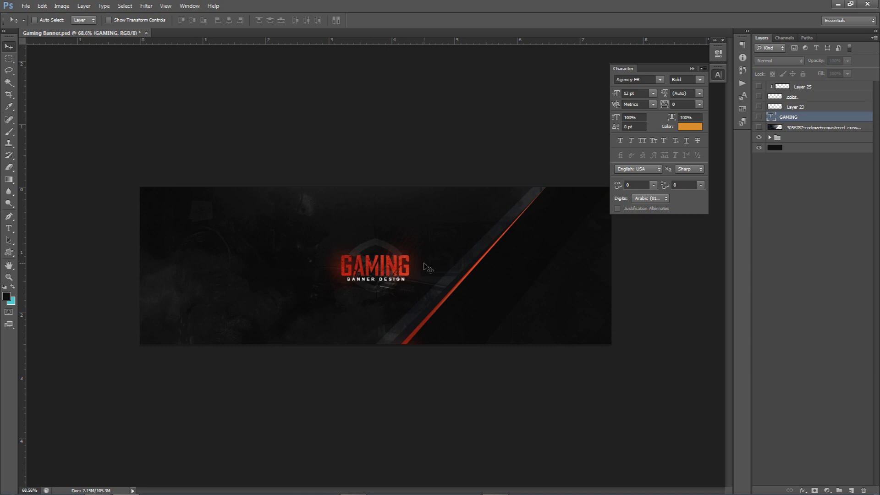
pyautogui.click(6, 297)
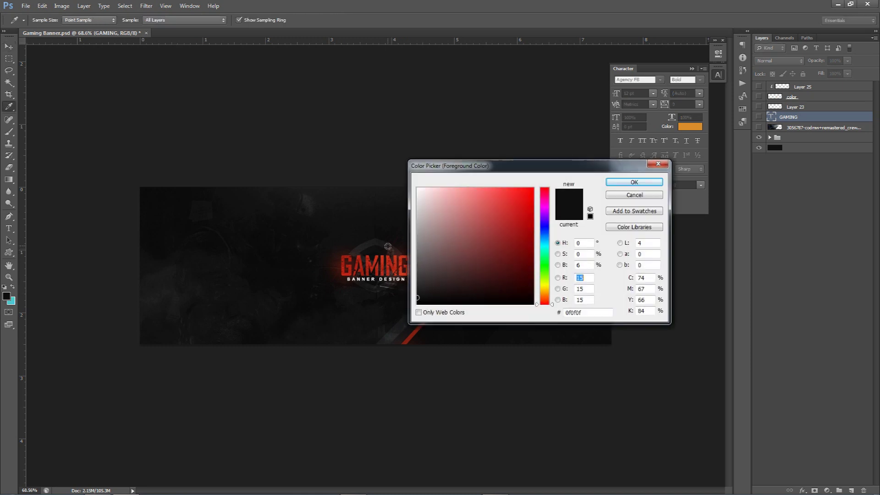
pyautogui.click(401, 260)
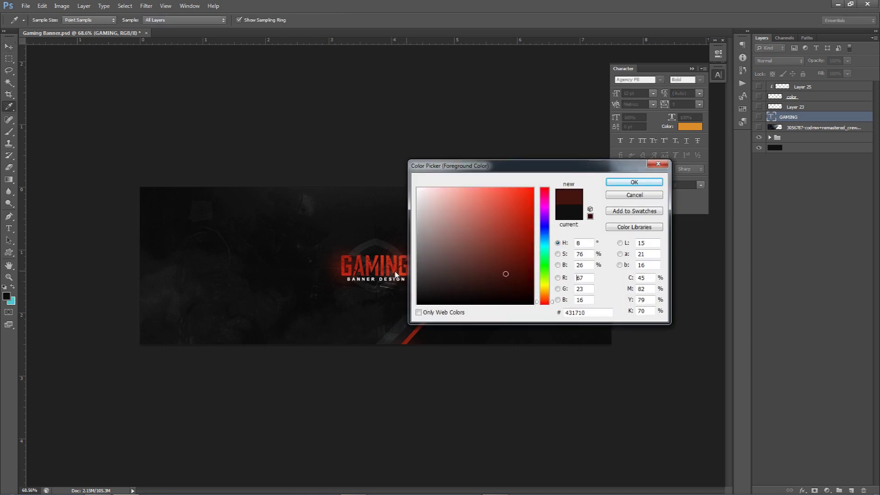
pyautogui.click(402, 274)
pyautogui.click(634, 182)
pyautogui.press('v')
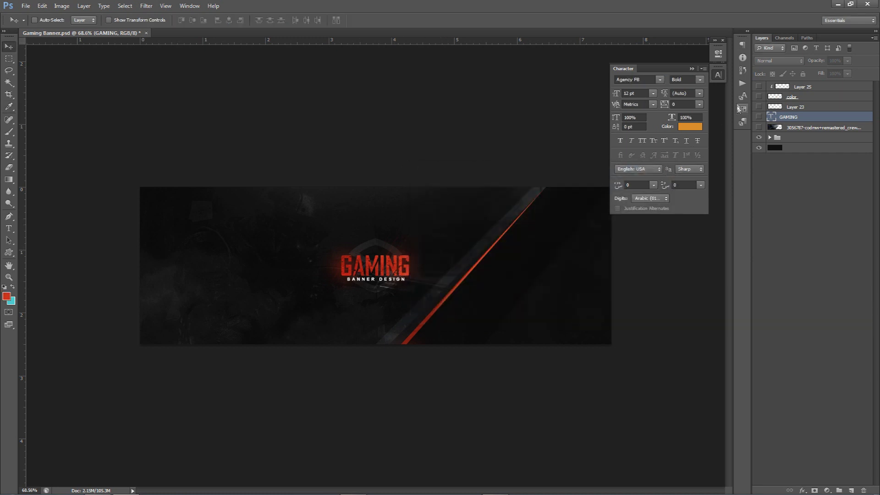
# Step: Hide the finished design, restore the working layers, and recolor the GAMING text with the foreground red (#ce361d)
pyautogui.click(719, 74)
pyautogui.click(759, 137)
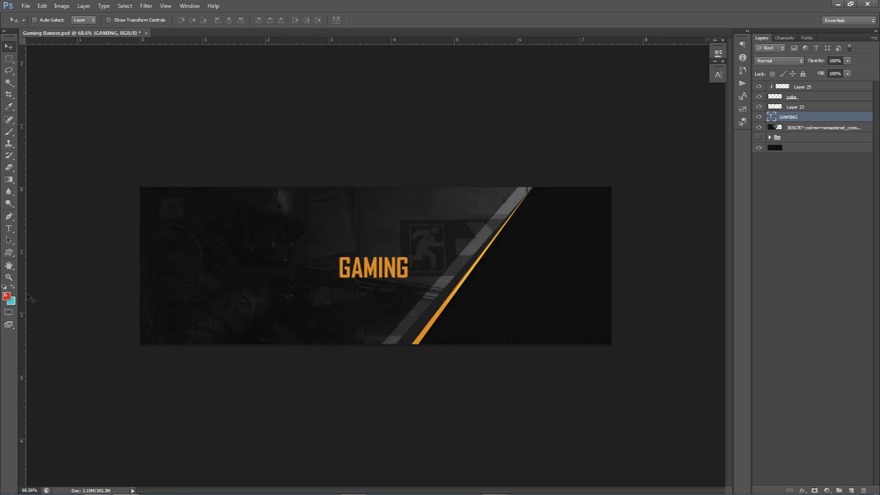
pyautogui.click(719, 74)
pyautogui.click(690, 127)
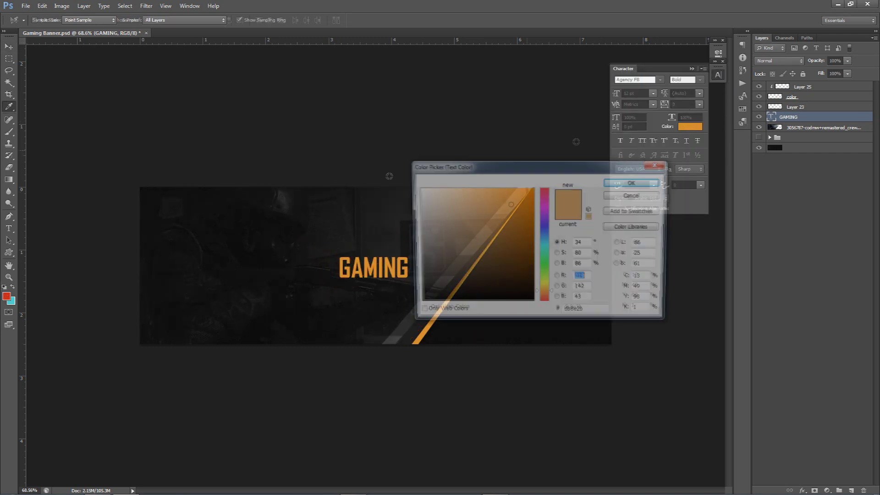
pyautogui.click(6, 296)
pyautogui.click(634, 182)
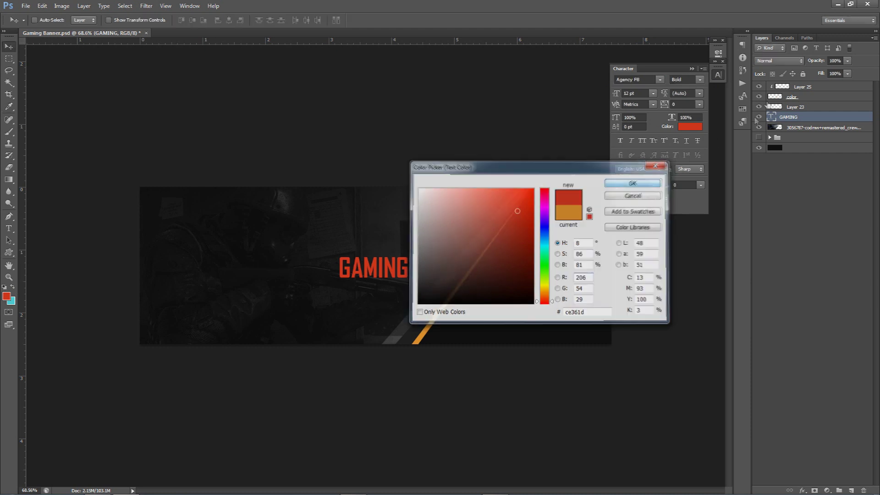
# Step: Apply a Color Overlay to the stripe's color layer using the foreground red
pyautogui.doubleClick(800, 101)
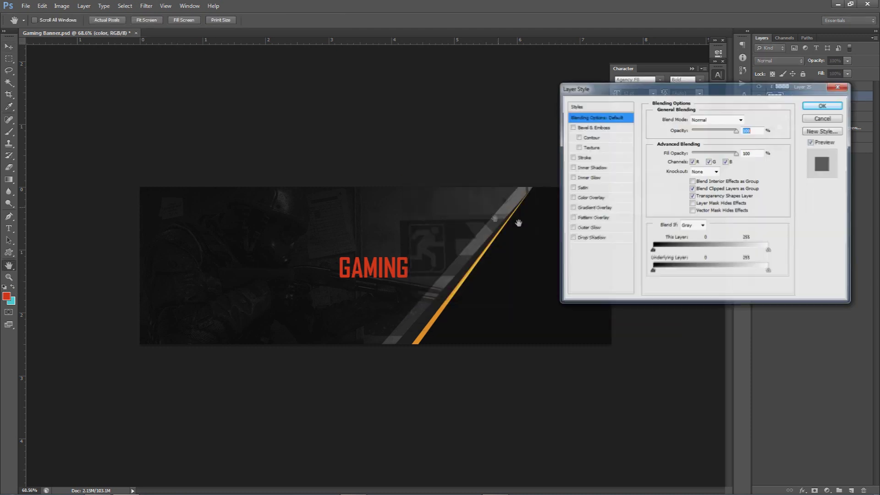
pyautogui.click(590, 198)
pyautogui.click(749, 119)
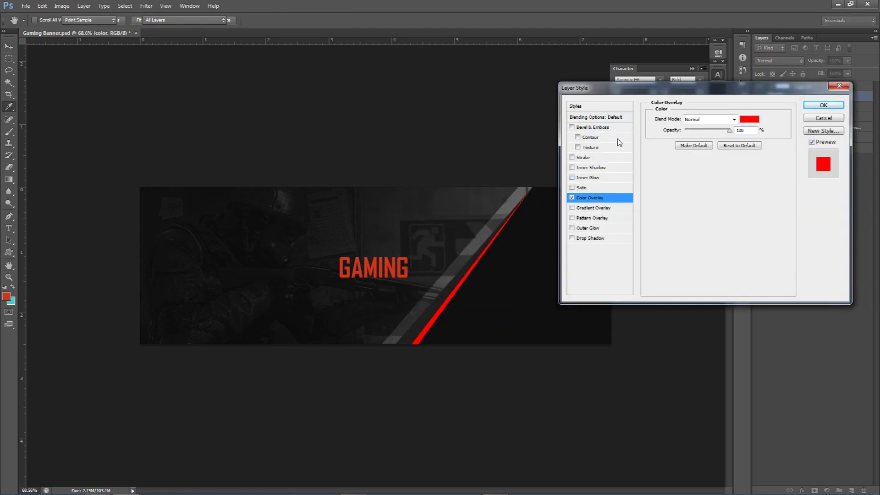
pyautogui.click(6, 296)
pyautogui.click(624, 183)
pyautogui.click(824, 105)
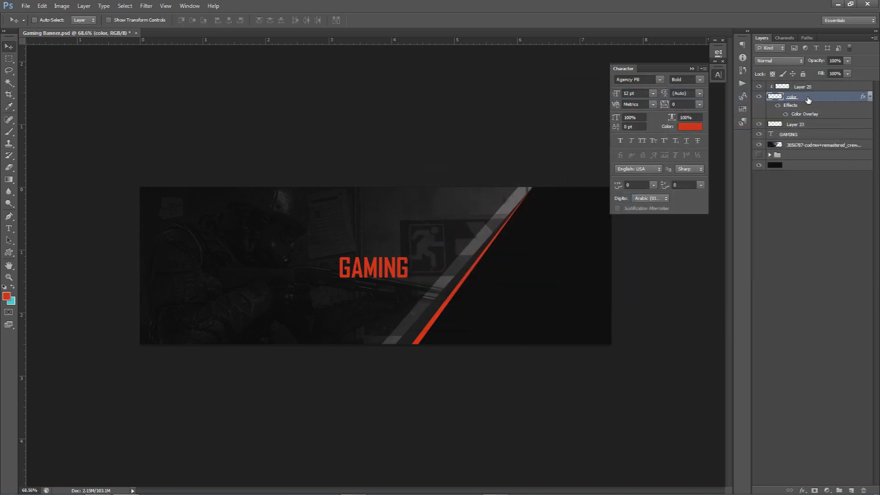
# Step: Rasterize the layer style of the stripe's color layer and collapse the Character settings
pyautogui.rightClick(800, 97)
pyautogui.click(812, 176)
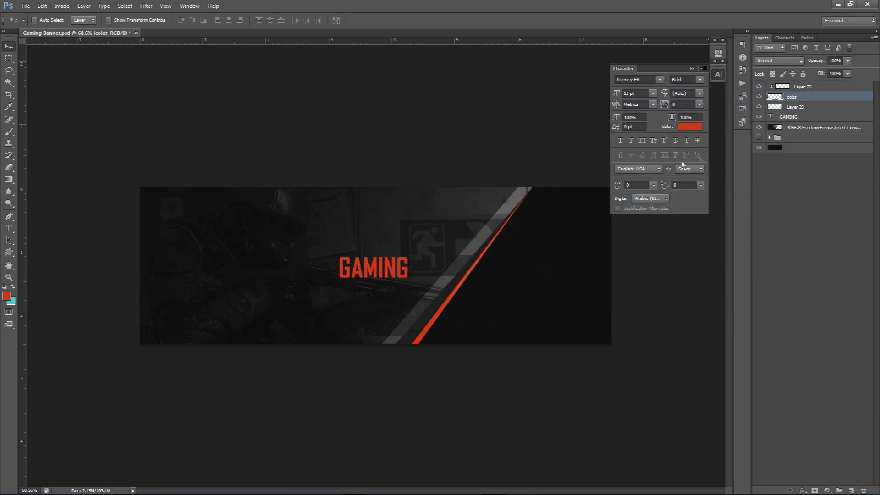
pyautogui.click(719, 75)
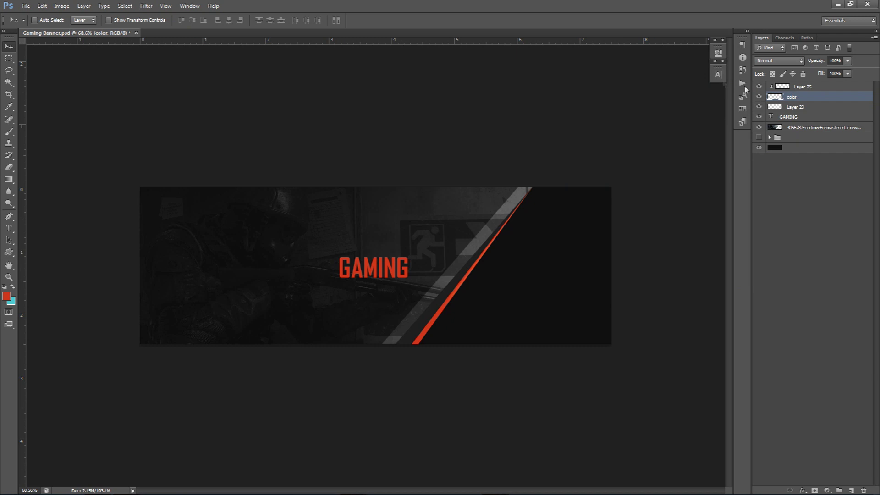
# Step: Group the diagonal bar, color stripe and highlight layers together
pyautogui.click(795, 119)
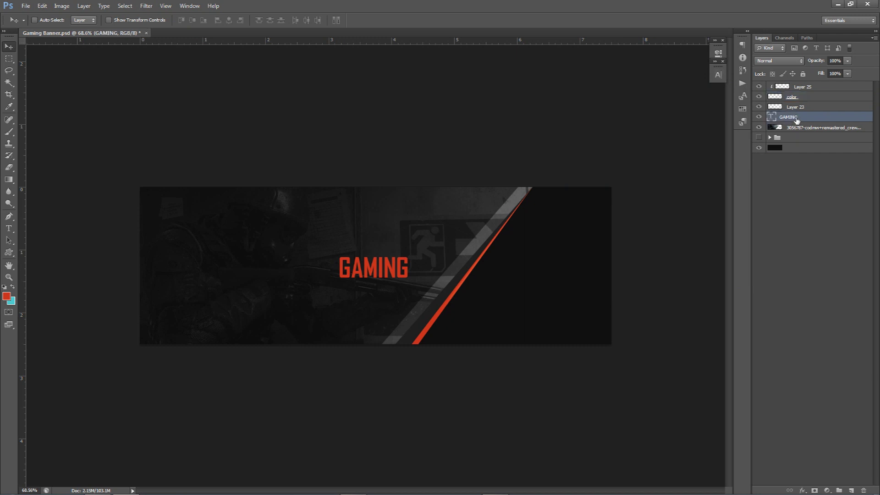
pyautogui.click(795, 107)
pyautogui.keyDown('shift'); pyautogui.click(802, 87); pyautogui.keyUp('shift')
pyautogui.hotkey('ctrl', 'g')
# Step: Create a new empty layer directly above the GAMING text layer
pyautogui.click(788, 97)
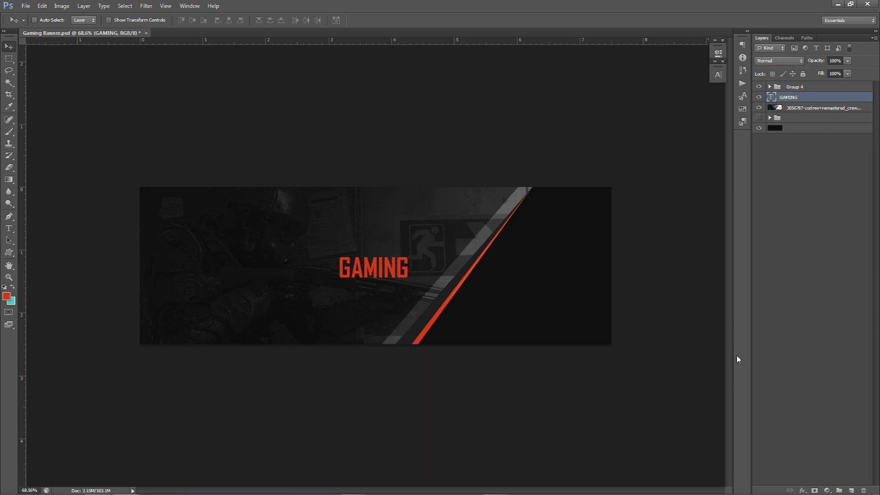
pyautogui.click(852, 490)
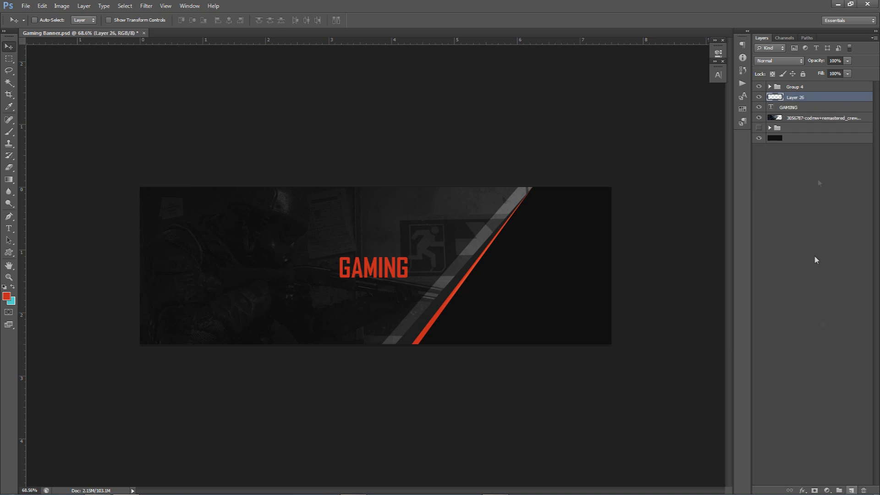
# Step: Clip the new layer to the GAMING text and set up a splatter brush about 299 px in size
pyautogui.rightClick(809, 98)
pyautogui.click(806, 210)
pyautogui.press('b')
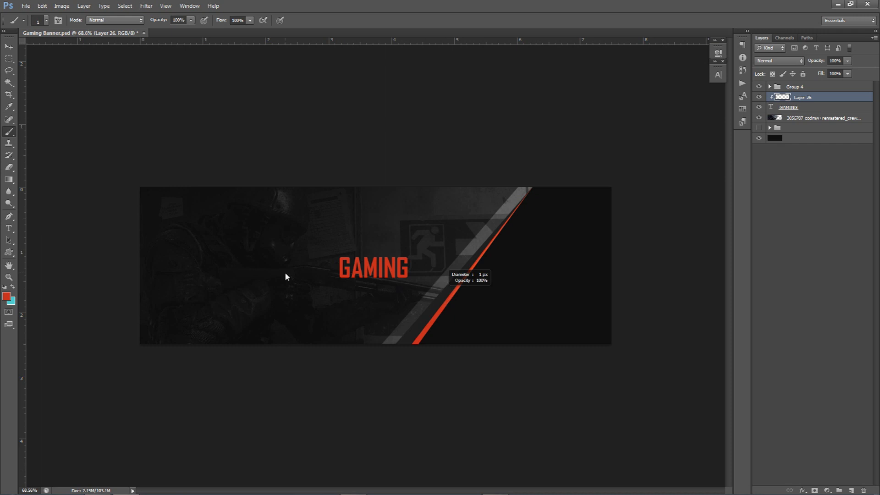
pyautogui.rightClick(440, 262)
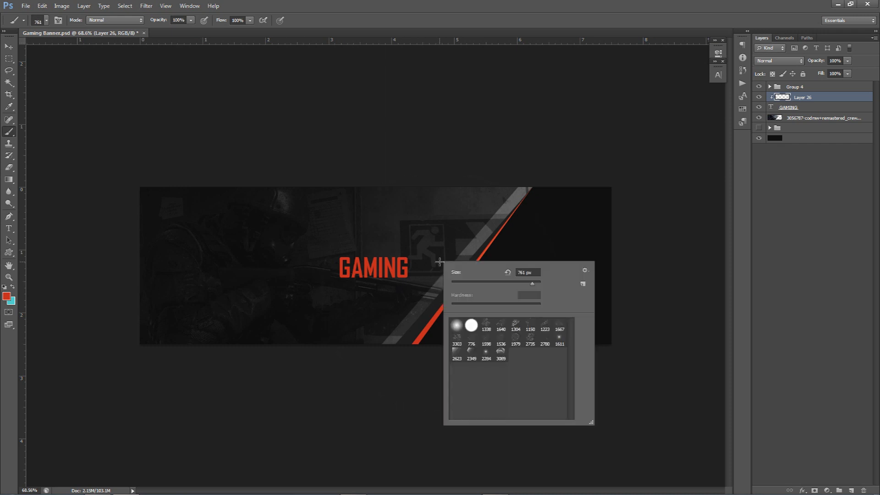
pyautogui.doubleClick(513, 339)
pyautogui.moveTo(389, 268); pyautogui.dragTo(295, 259)
pyautogui.moveTo(373, 265); pyautogui.dragTo(275, 260)
# Step: Set the foreground color to black (000000)
pyautogui.click(6, 296)
pyautogui.click(418, 303)
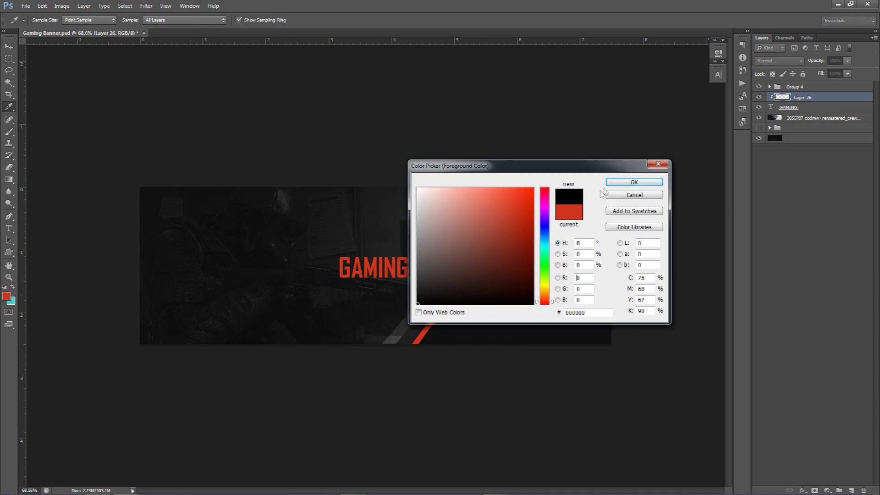
pyautogui.press('Return')
# Step: Resize the splatter brush to 241 px and paint black splatters over the GAMING letters on the clipped layer
pyautogui.scroll(3, 365, 275)
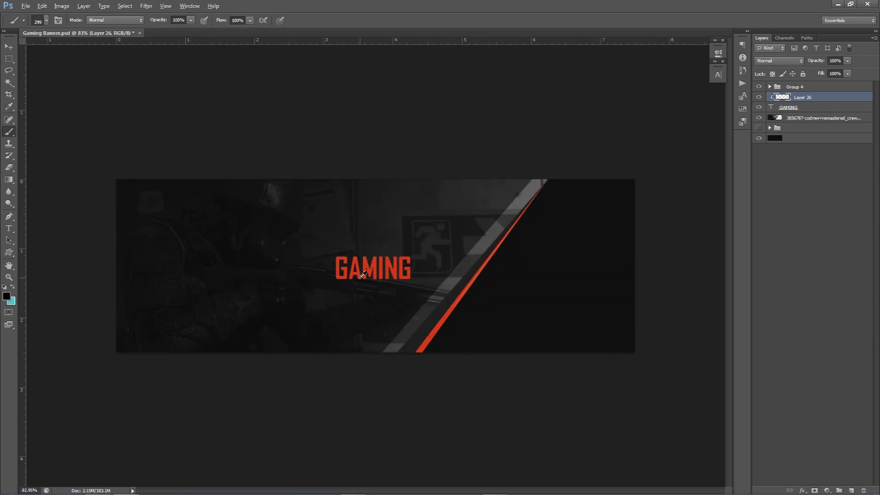
pyautogui.scroll(3, 365, 275)
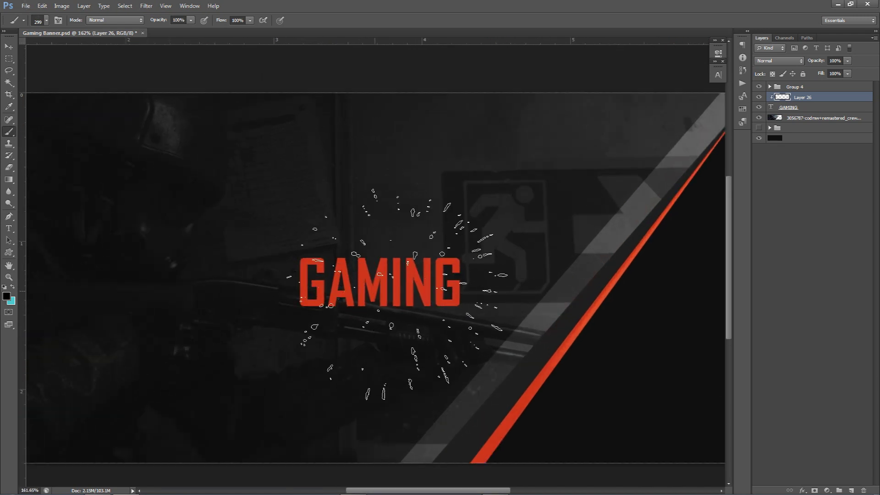
pyautogui.keyDown('ctrl'); pyautogui.rightClick(366, 286); pyautogui.keyUp('ctrl')
pyautogui.keyDown('alt'); pyautogui.rightClick(365, 285); pyautogui.keyUp('alt')
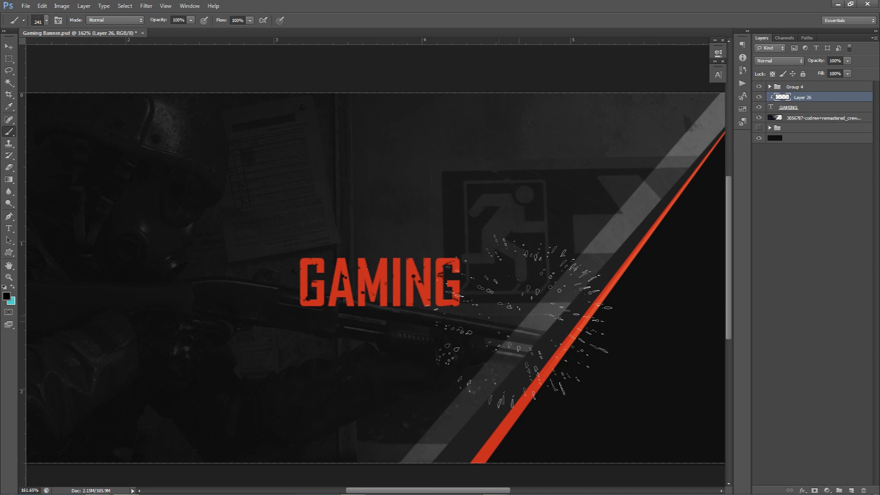
pyautogui.scroll(-3, 449, 331)
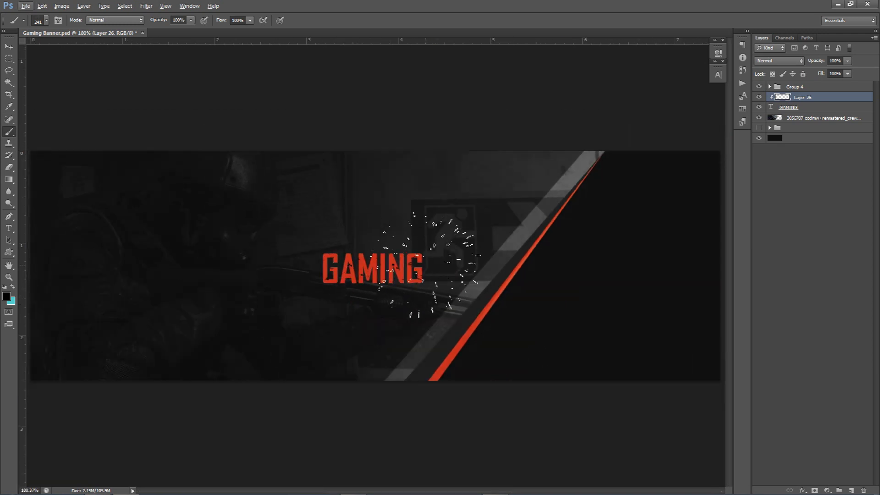
# Step: Place the grunge texture stock image above the splatter layer and clip it to the GAMING text
pyautogui.moveTo(354, 483)
pyautogui.moveTo(471, 236); pyautogui.dragTo(451, 243)
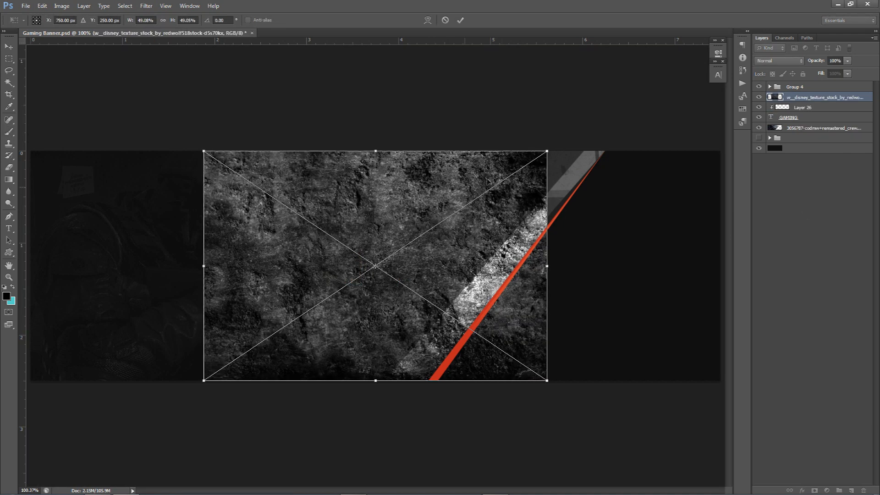
pyautogui.click(461, 20)
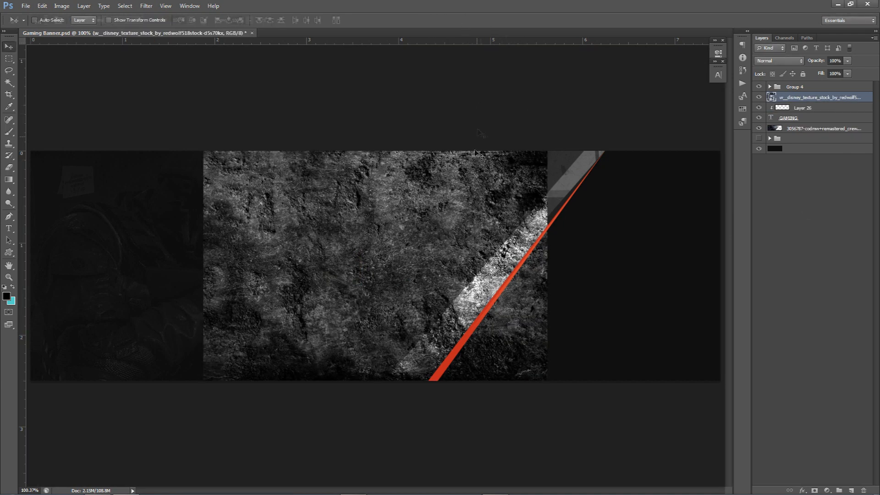
pyautogui.rightClick(785, 102)
pyautogui.click(811, 238)
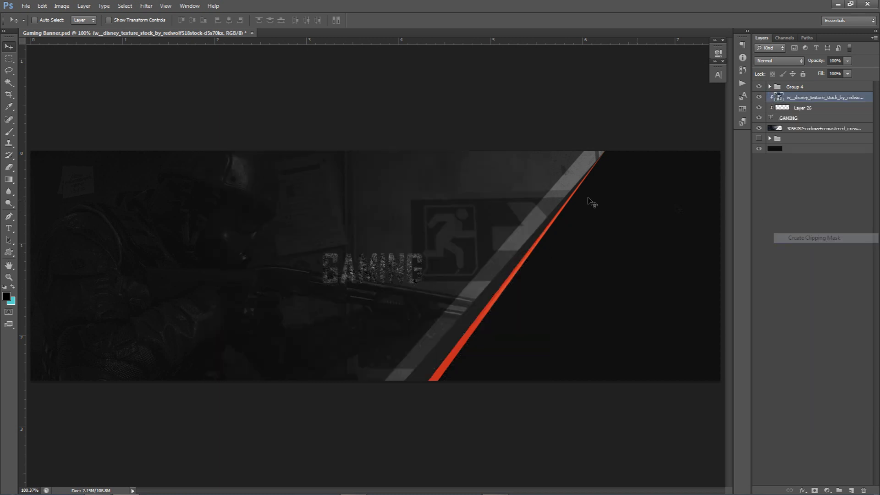
# Step: Rename the clipped texture layer as 1
pyautogui.doubleClick(798, 97)
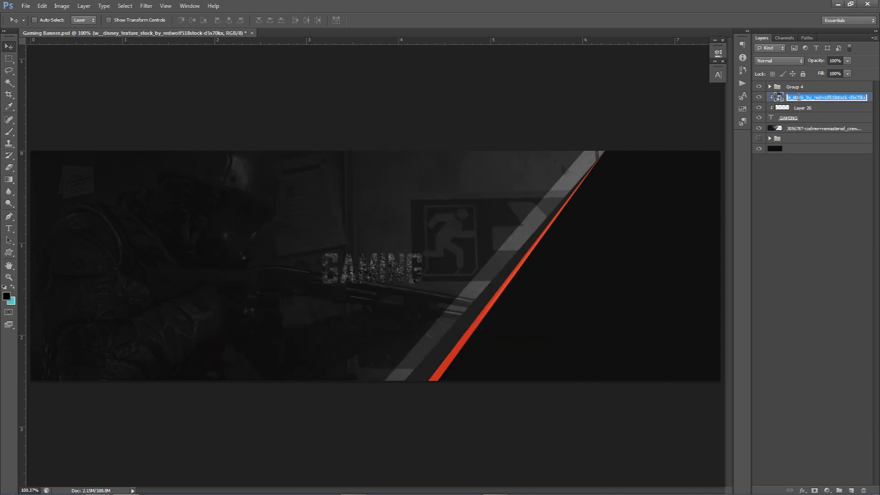
pyautogui.write('1')
pyautogui.press('Return')
pyautogui.rightClick(808, 98)
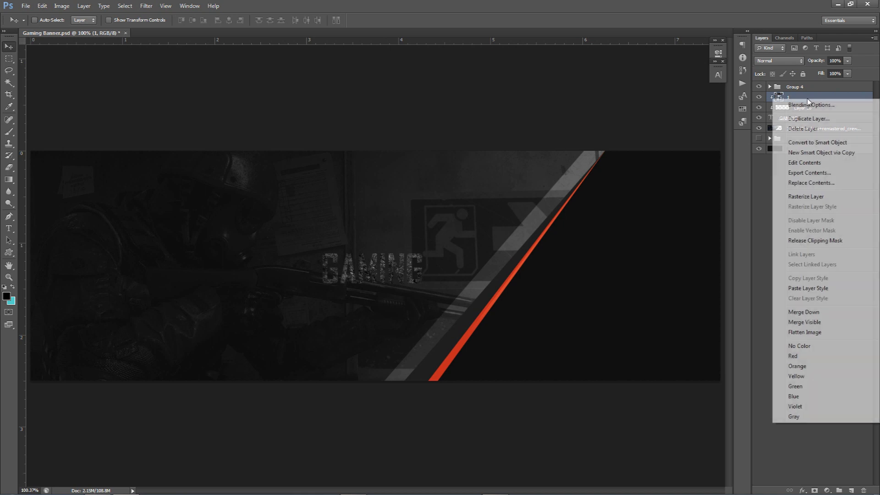
pyautogui.click(798, 97)
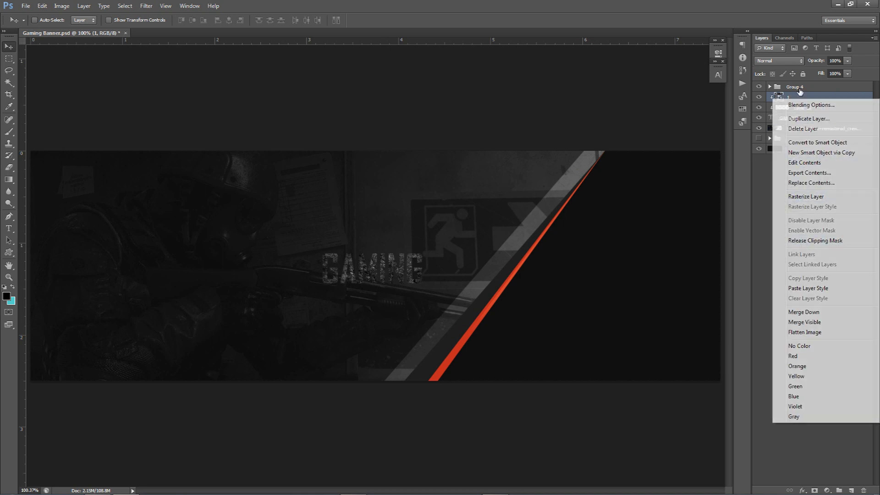
# Step: Compare blend modes such as Overlay, Darken and Divide on the texture layer and settle on Subtract
pyautogui.click(785, 60)
pyautogui.click(782, 180)
pyautogui.click(789, 61)
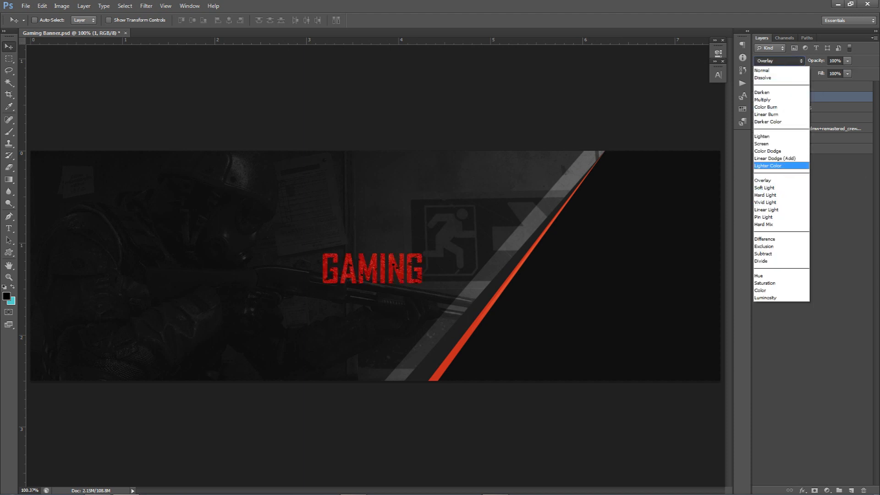
pyautogui.press('Escape')
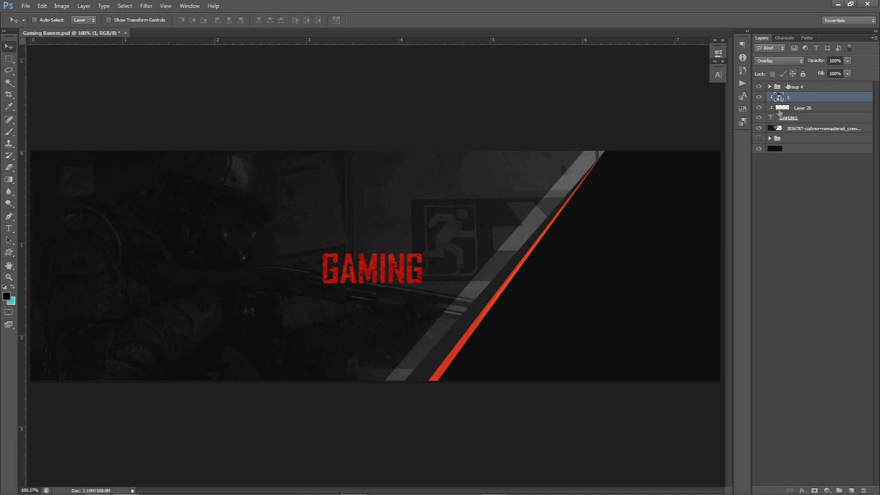
pyautogui.click(781, 63)
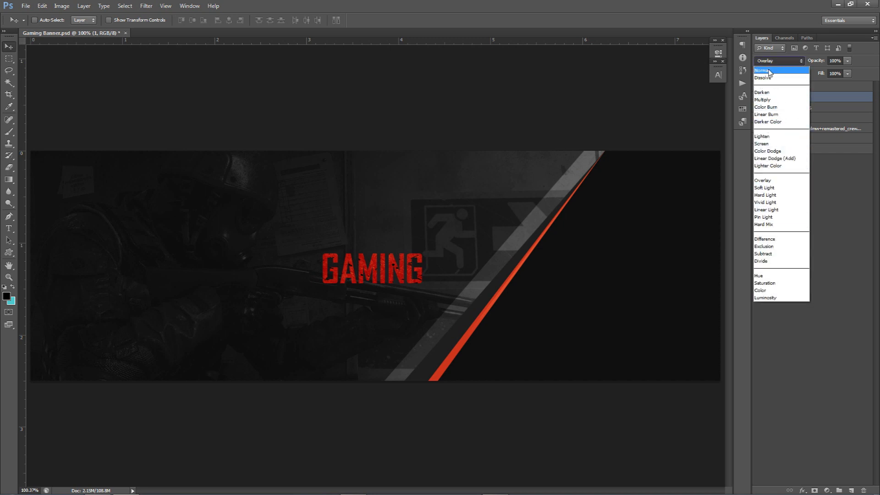
pyautogui.click(762, 92)
pyautogui.scroll(-5, 775, 62)
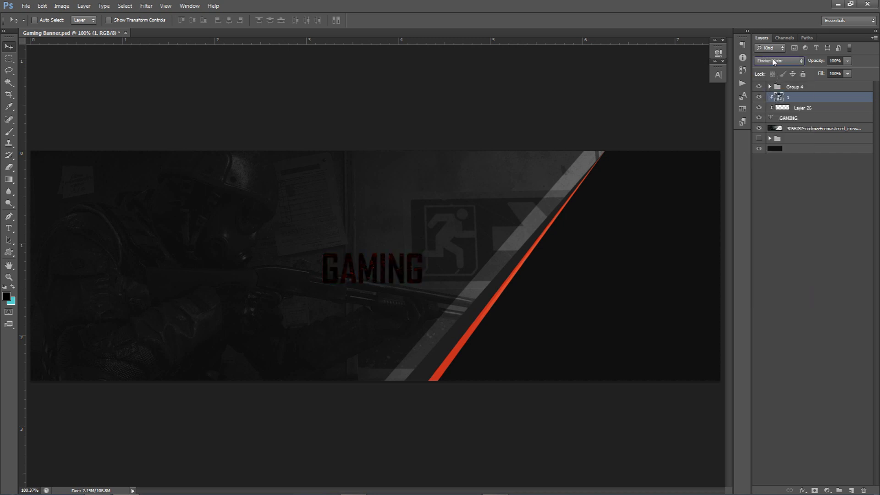
pyautogui.scroll(-7, 774, 62)
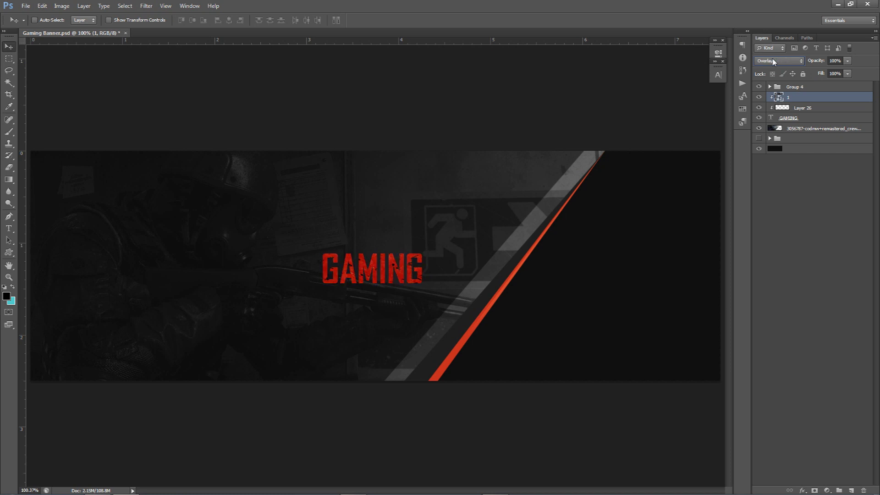
pyautogui.scroll(-5, 774, 62)
pyautogui.scroll(-2, 773, 63)
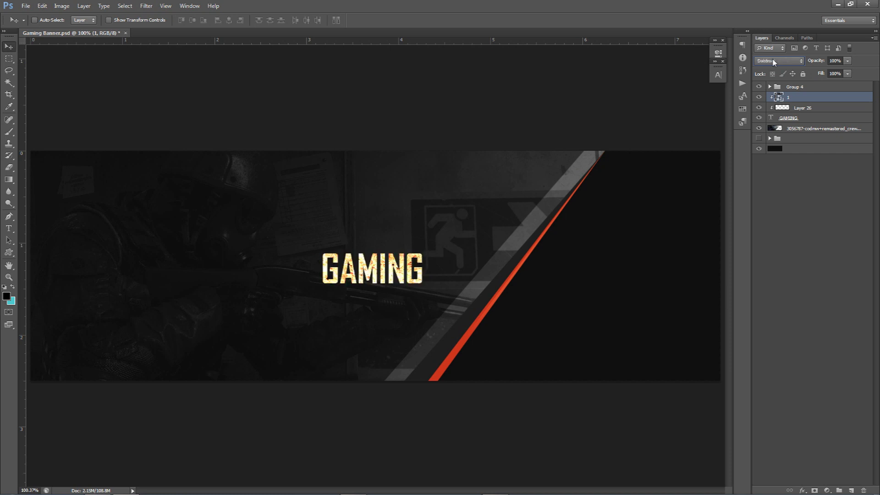
pyautogui.scroll(-1, 774, 62)
# Step: Lower the texture layer's opacity to 55%
pyautogui.click(846, 61)
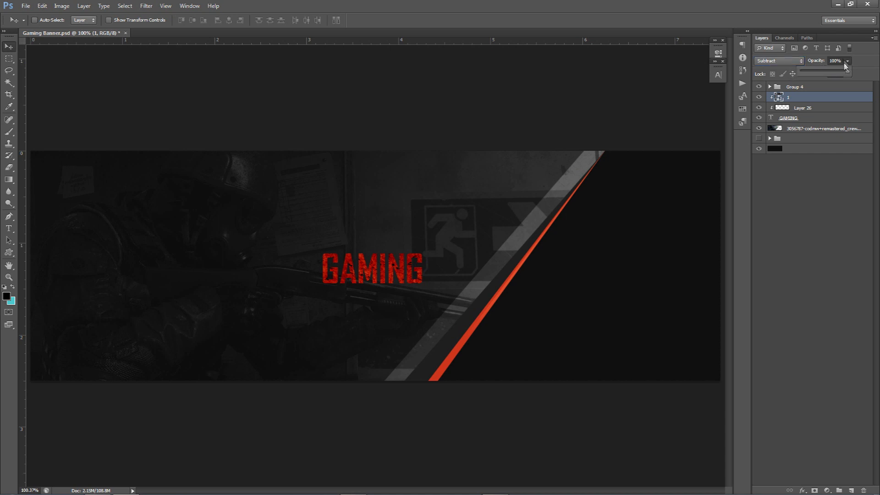
pyautogui.click(828, 71)
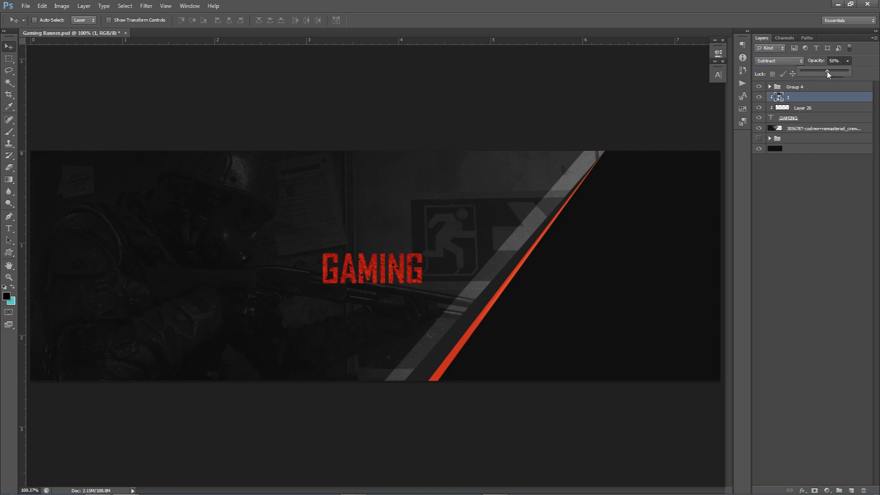
pyautogui.click(799, 101)
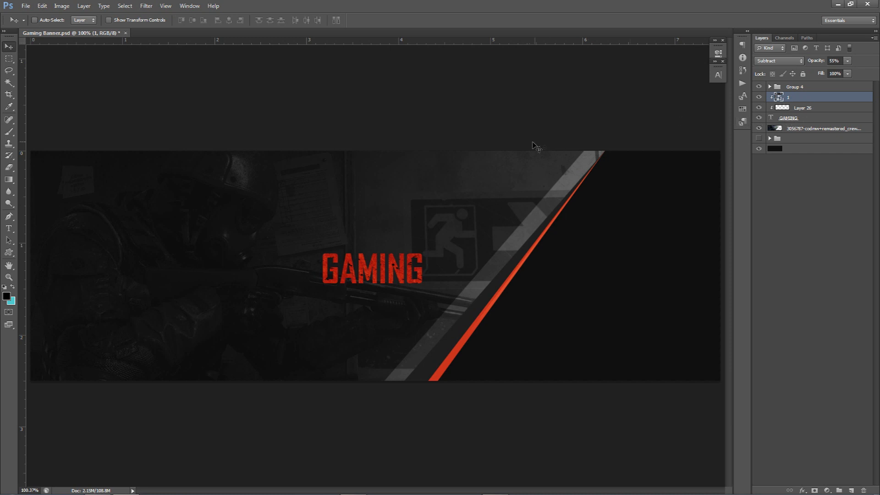
# Step: Add a Gradient Overlay at a 35° angle to the GAMING text layer
pyautogui.scroll(-2, 510, 173)
pyautogui.scroll(1, 455, 185)
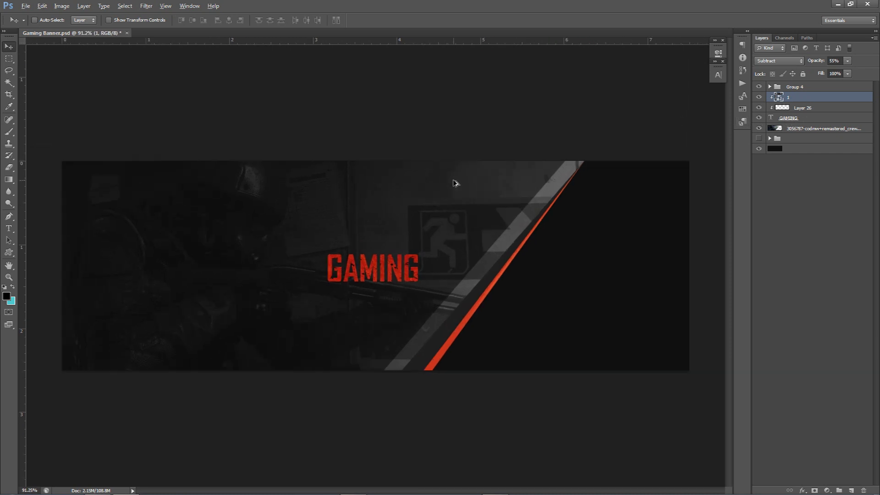
pyautogui.doubleClick(836, 119)
pyautogui.moveTo(662, 95); pyautogui.dragTo(591, 168)
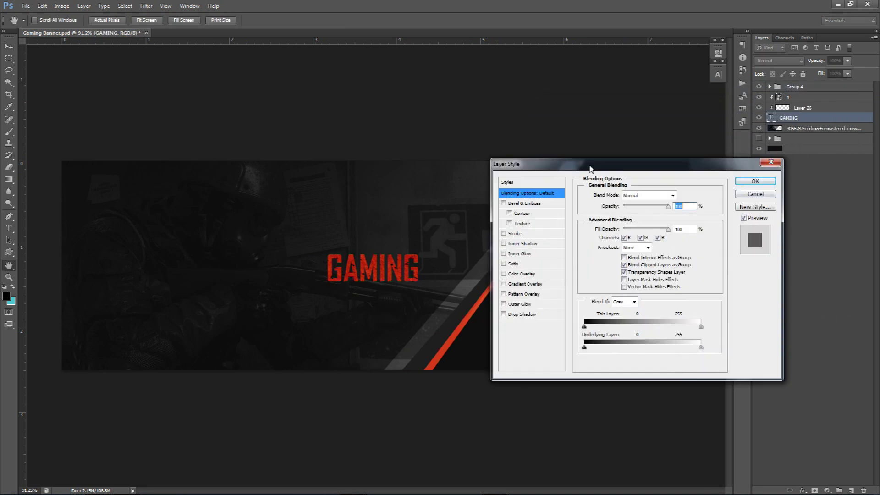
pyautogui.click(525, 284)
pyautogui.click(627, 243)
pyautogui.write('35')
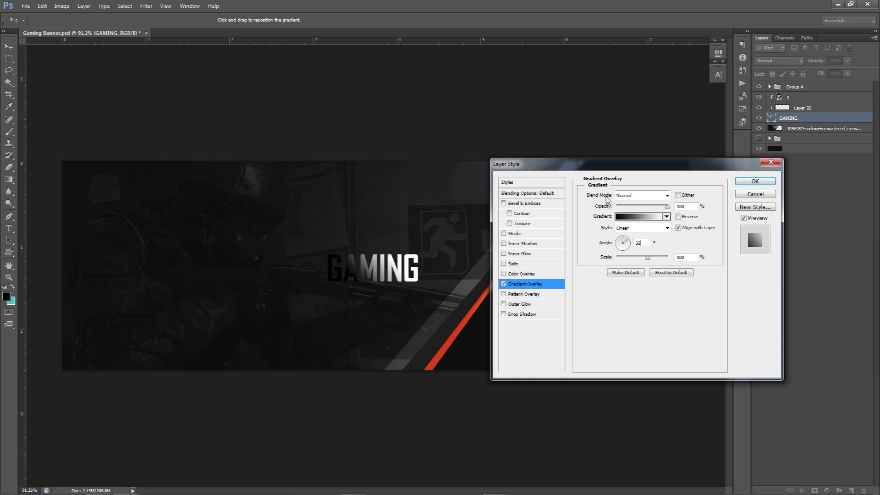
# Step: Change the overlay gradient's white end stop to gray 9e9e9e
pyautogui.click(641, 216)
pyautogui.doubleClick(718, 351)
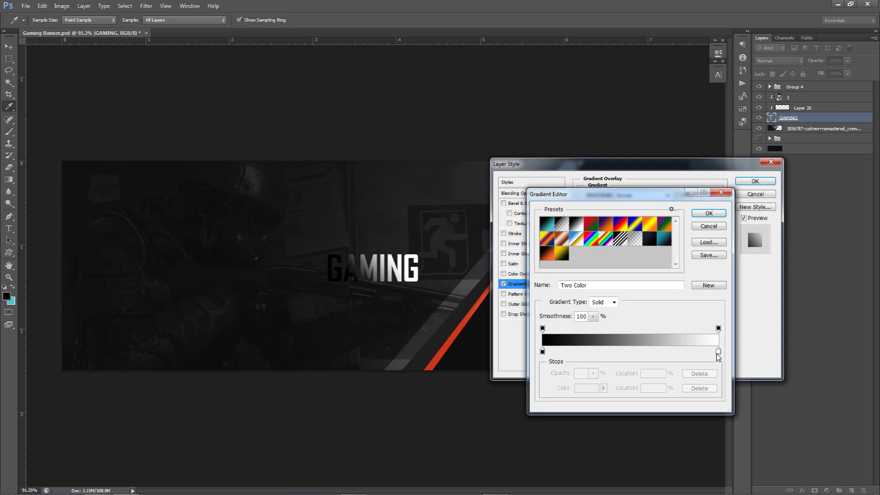
pyautogui.click(754, 227)
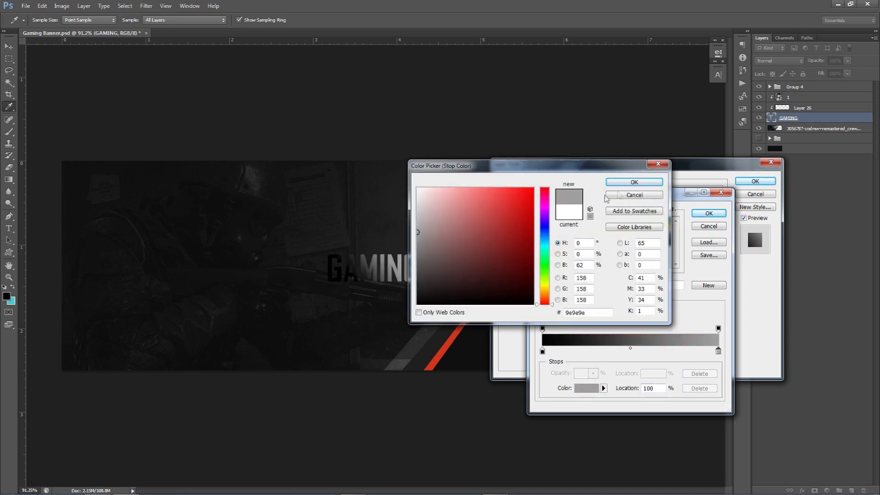
pyautogui.press('Return')
pyautogui.press('Return')
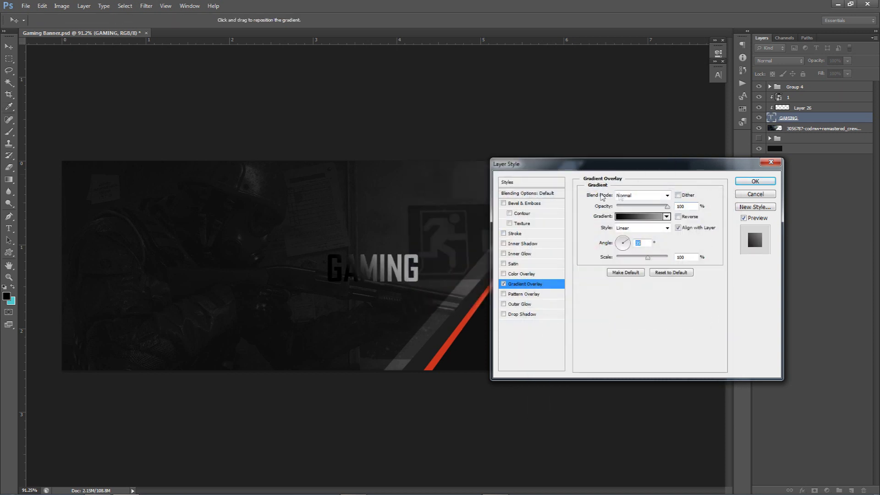
# Step: Set the Gradient Overlay's blend mode to Overlay and its opacity to about 50%
pyautogui.click(623, 195)
pyautogui.click(637, 315)
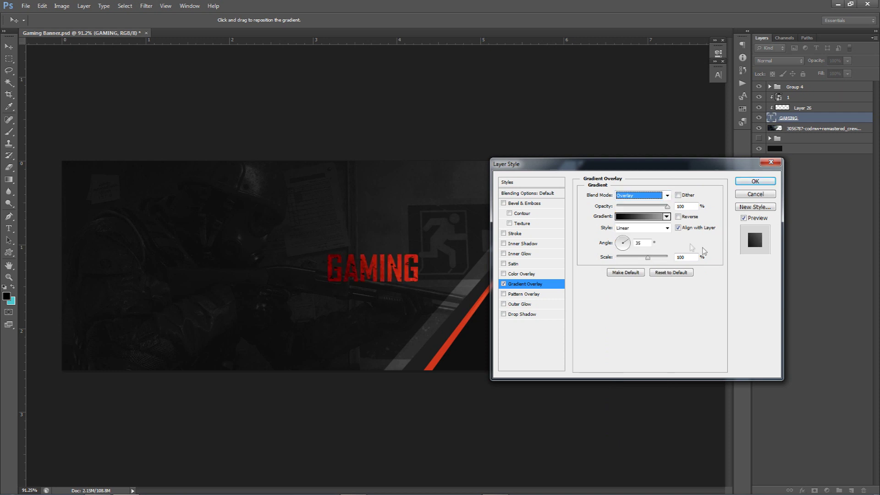
pyautogui.moveTo(642, 206); pyautogui.dragTo(644, 209)
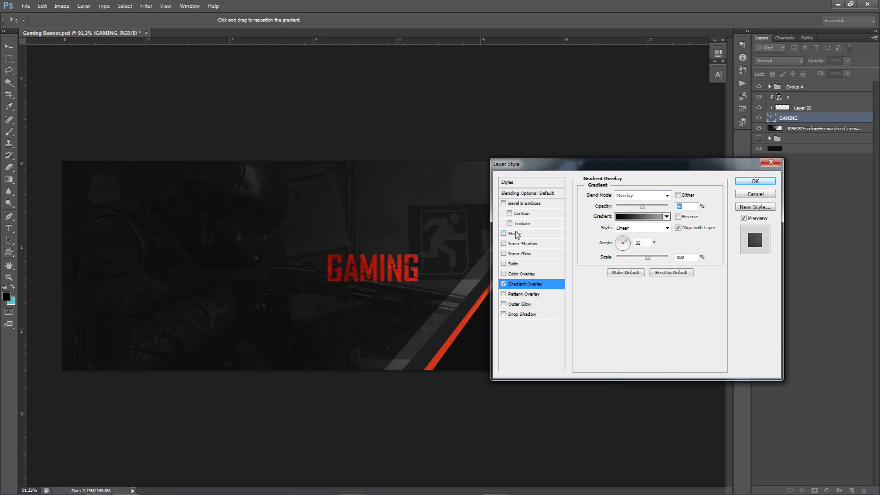
# Step: Add an Inner Glow to the GAMING text with color fefefe, Overlay blend mode and a 6 px size
pyautogui.click(510, 255)
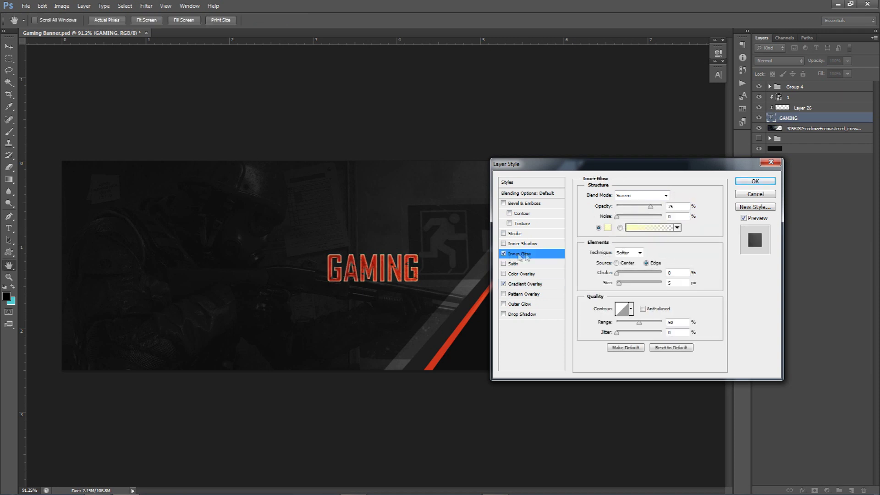
pyautogui.click(607, 227)
pyautogui.click(420, 188)
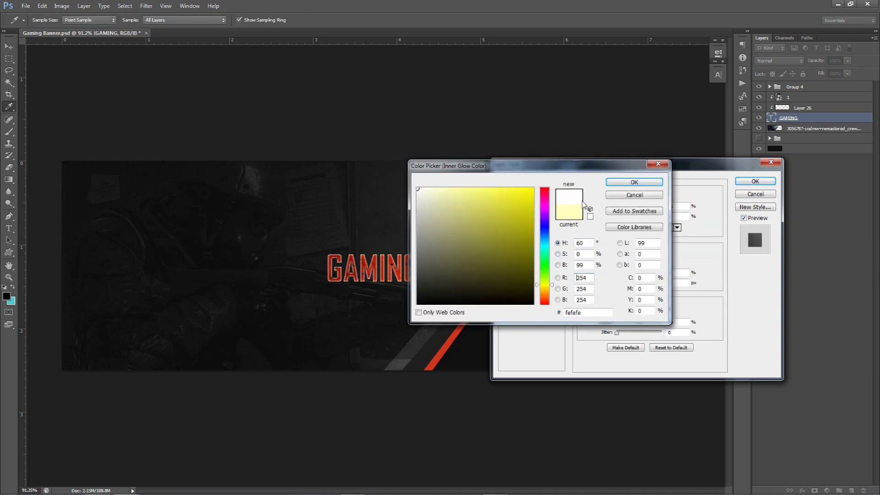
pyautogui.click(630, 183)
pyautogui.click(642, 196)
pyautogui.click(629, 314)
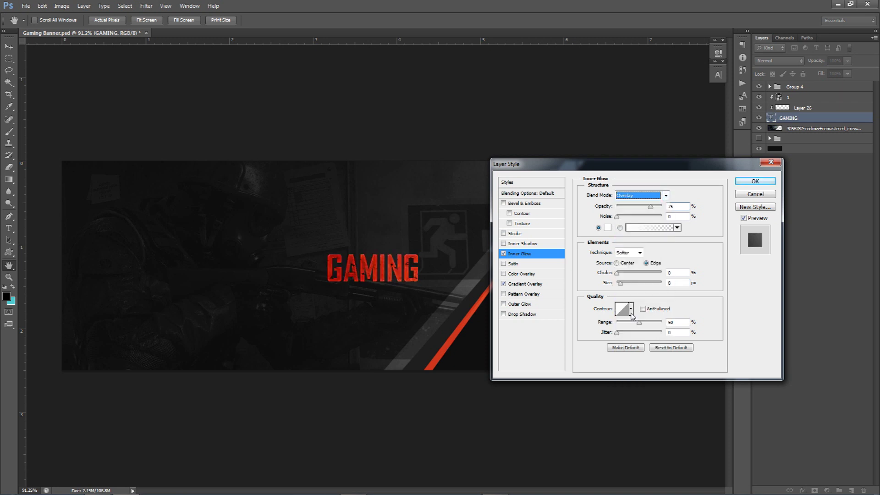
# Step: Toggle the Inner Glow off and back on to compare its effect on the GAMING text
pyautogui.click(503, 254)
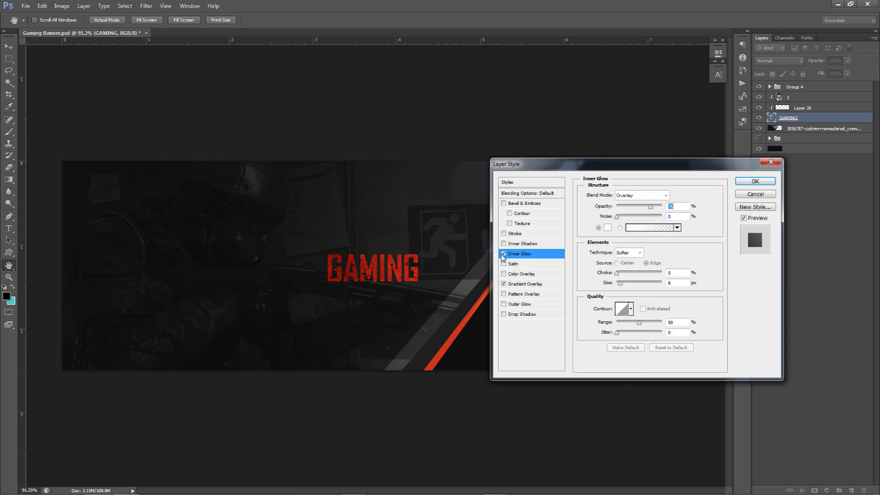
pyautogui.click(503, 253)
pyautogui.doubleClick(678, 283)
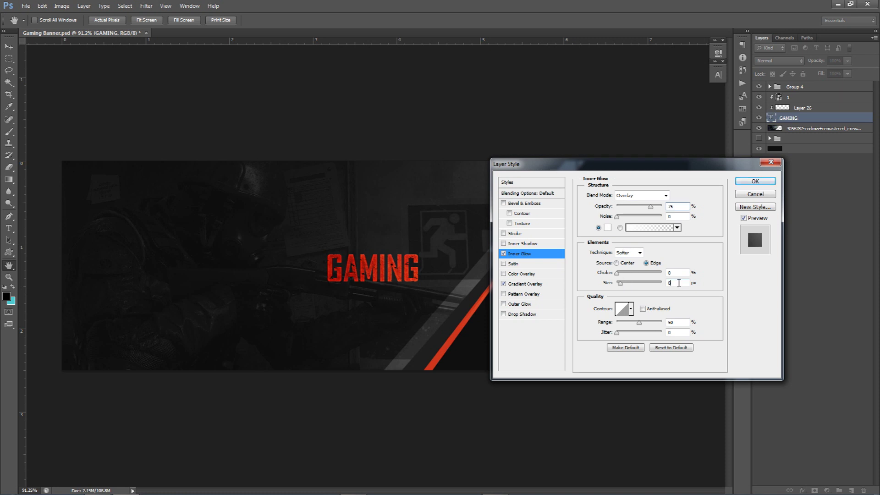
# Step: Try a Drop Shadow on the GAMING text without global light: 90° angle, 3 px distance, 1 px size and 29% opacity
pyautogui.click(523, 314)
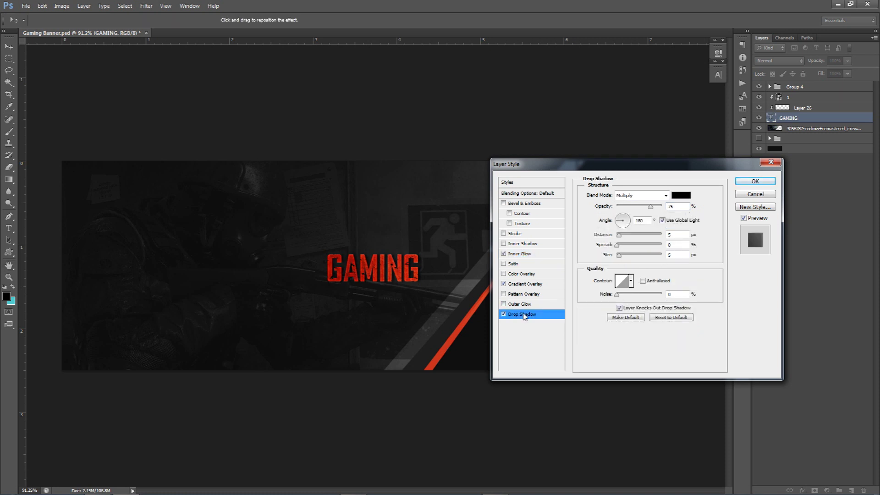
pyautogui.click(661, 220)
pyautogui.write('90')
pyautogui.click(680, 255)
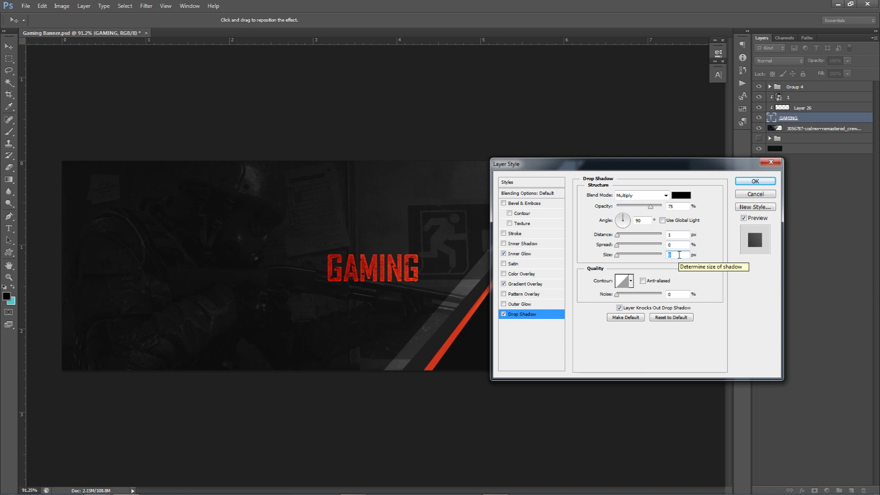
pyautogui.write('1')
pyautogui.click(678, 234)
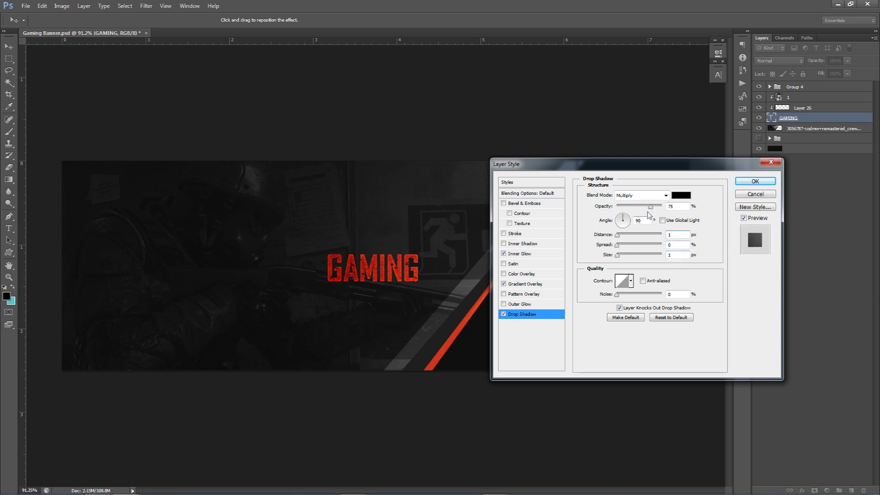
pyautogui.moveTo(621, 236); pyautogui.dragTo(622, 236)
pyautogui.moveTo(651, 207); pyautogui.dragTo(629, 210)
pyautogui.click(504, 314)
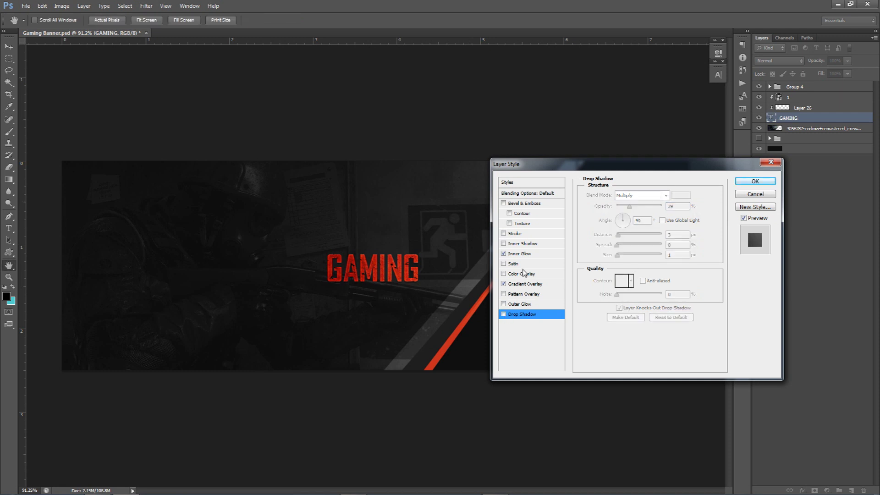
# Step: Set the Inner Glow opacity to 35%, apply the layer style and collapse the GAMING layer's effects list
pyautogui.click(516, 254)
pyautogui.moveTo(638, 207); pyautogui.dragTo(637, 210)
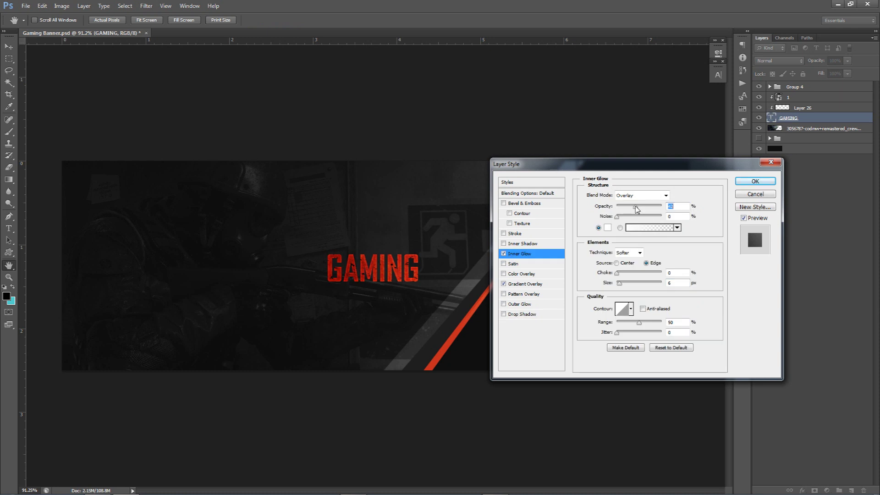
pyautogui.write('35')
pyautogui.click(755, 182)
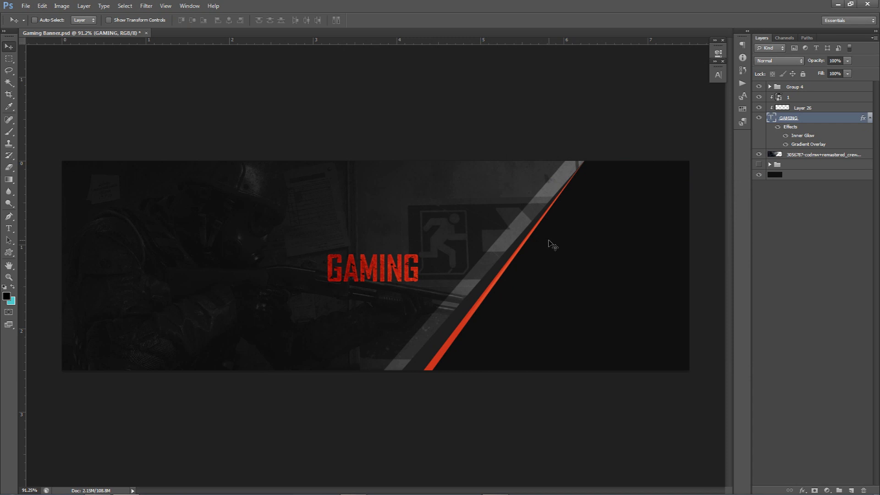
pyautogui.click(865, 118)
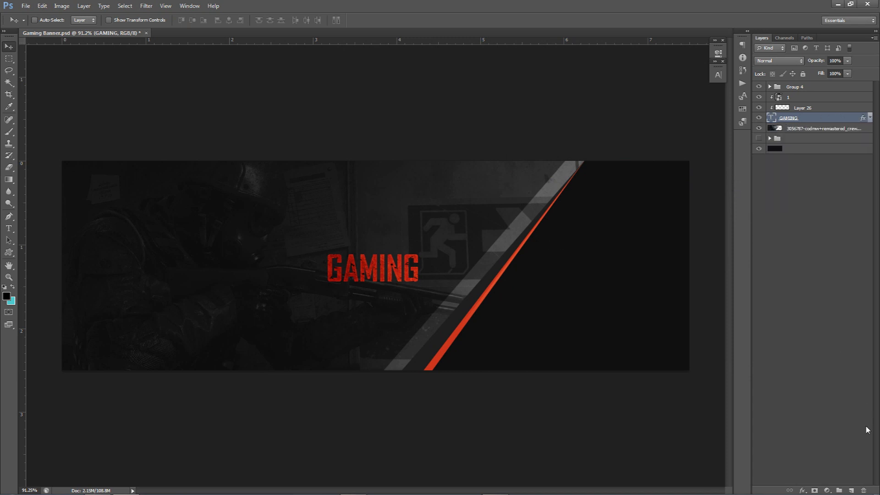
# Step: Add a layer clipped to the GAMING text and paint a white highlight on the letters with a soft 0% hardness brush
pyautogui.click(851, 490)
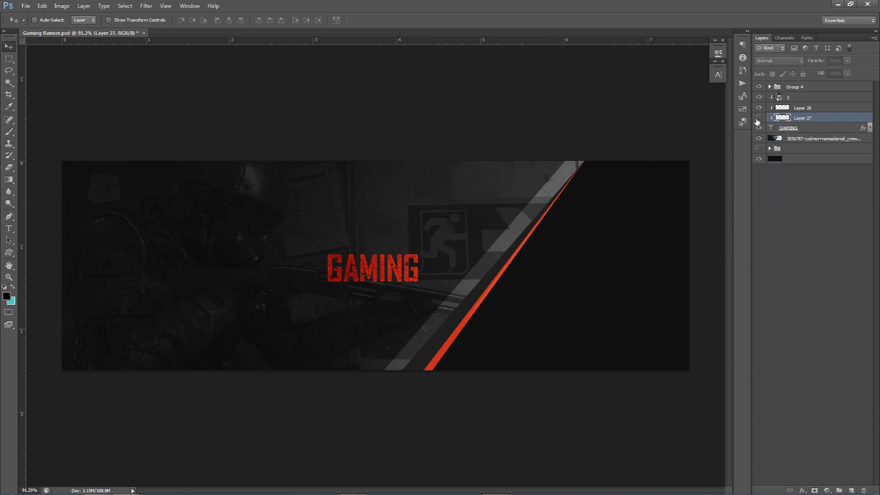
pyautogui.press('b')
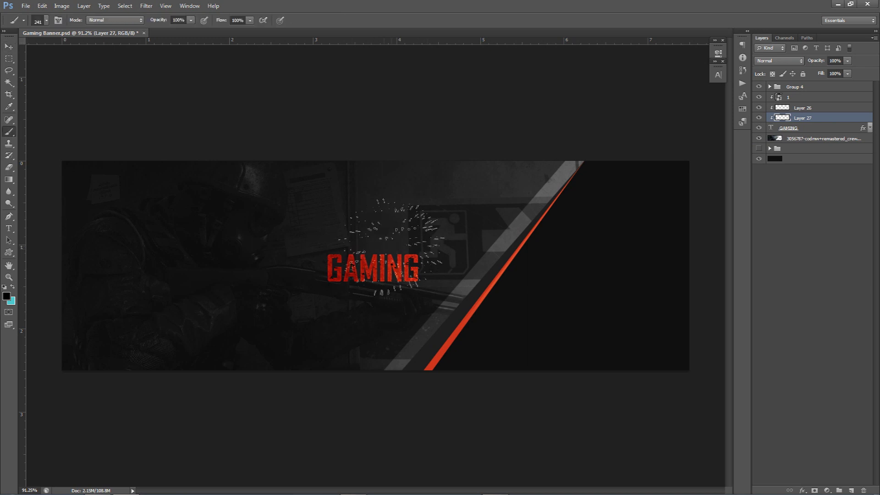
pyautogui.rightClick(360, 258)
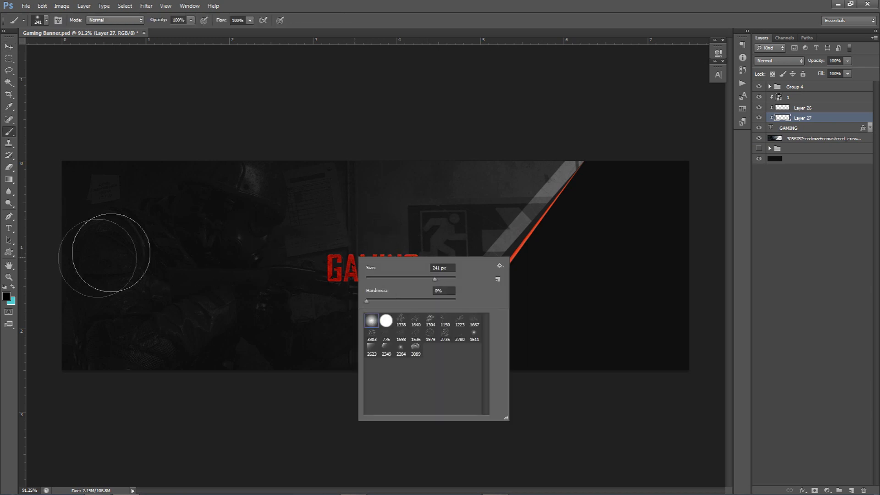
pyautogui.click(7, 296)
pyautogui.moveTo(426, 197); pyautogui.dragTo(387, 152)
pyautogui.click(634, 182)
pyautogui.keyDown('alt'); pyautogui.rightClick(371, 227); pyautogui.keyUp('alt')
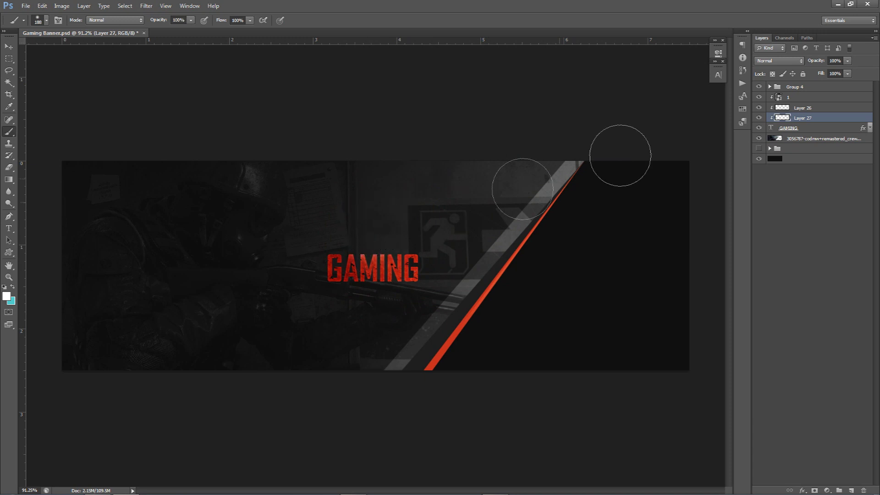
# Step: Set the clipped highlight layer's blend mode to Overlay
pyautogui.click(779, 60)
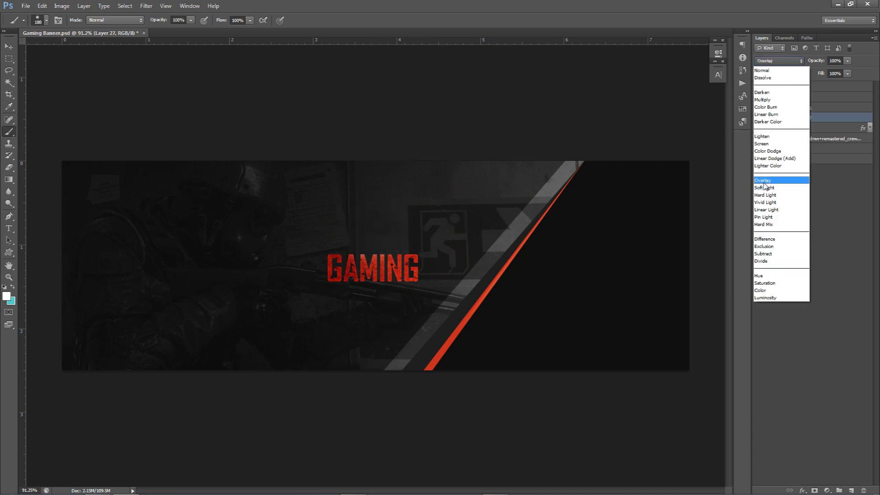
pyautogui.click(764, 182)
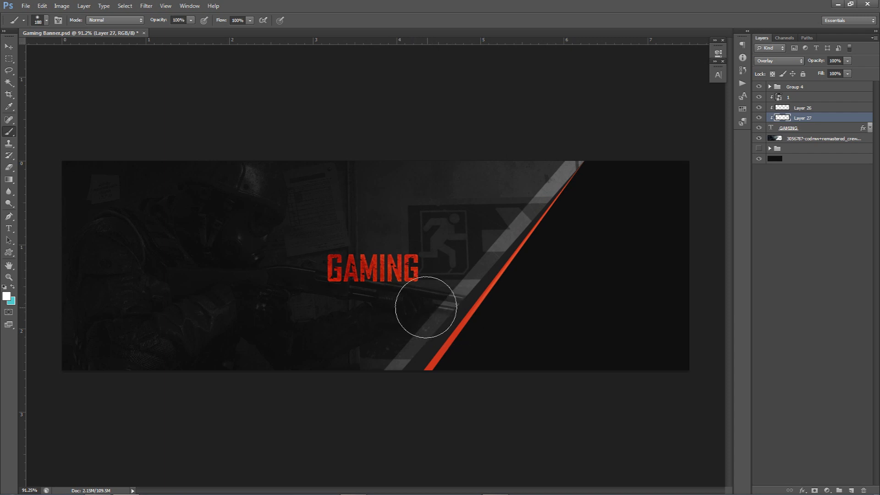
pyautogui.scroll(-1, 512, 318)
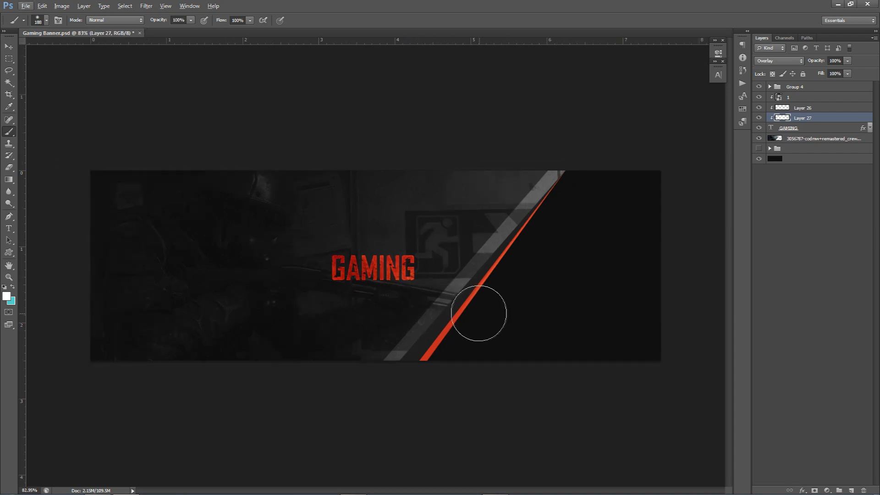
pyautogui.hotkey('alt', 'v')
pyautogui.press('Escape')
pyautogui.press('v')
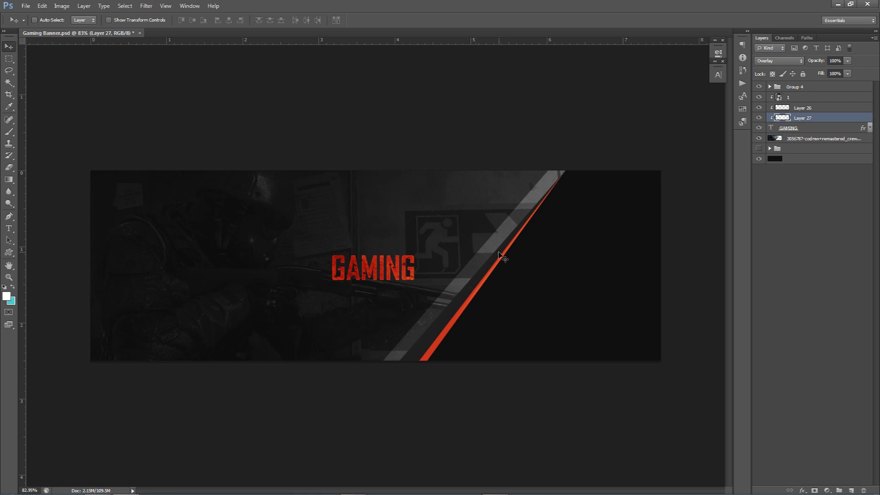
# Step: Add the text BANENR DEISGN below the GAMING title, on a new layer directly above the soldier image
pyautogui.click(791, 142)
pyautogui.press('b')
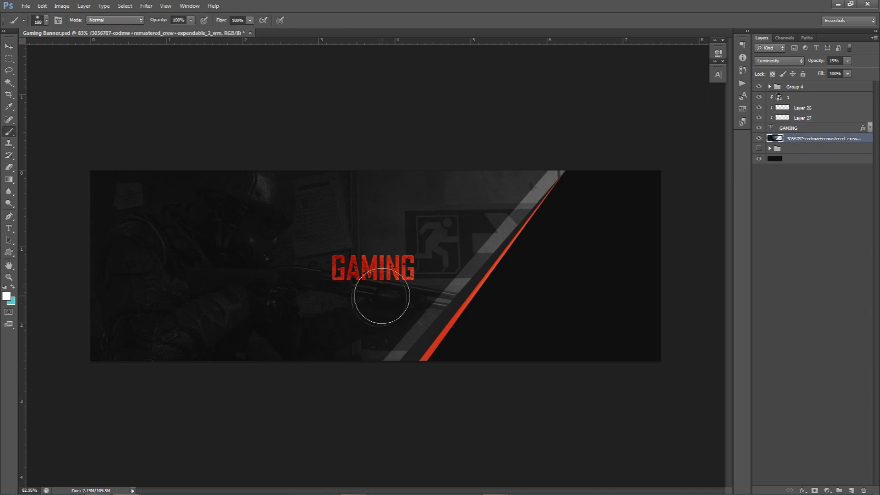
pyautogui.press('t')
pyautogui.click(381, 304)
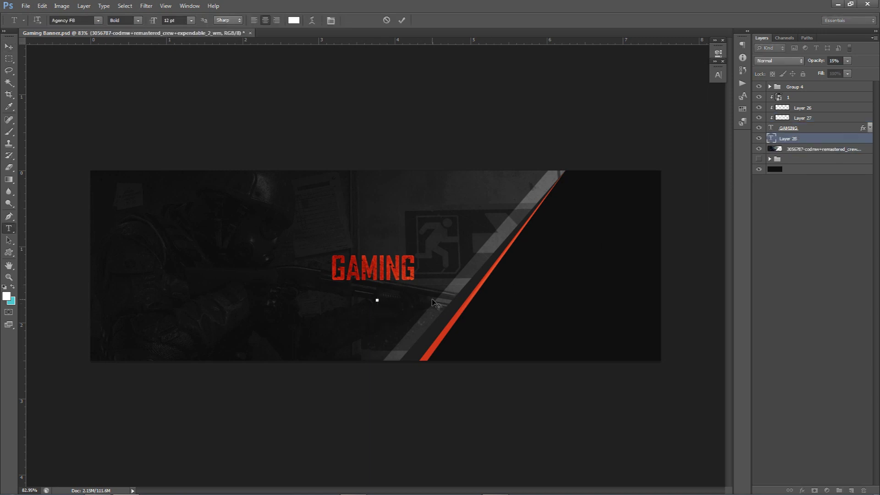
# Step: Set the whole subtitle to Agency FB Regular at 6 pt and commit the text
pyautogui.hotkey('ctrl', 'a')
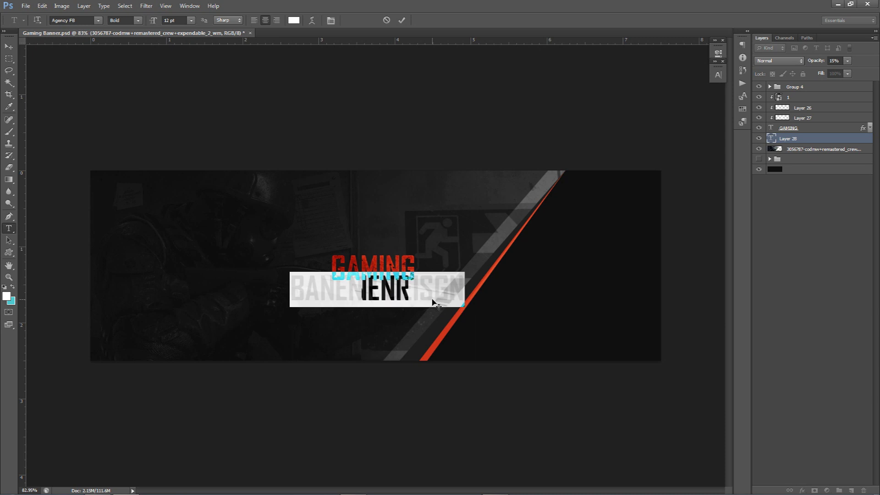
pyautogui.click(719, 75)
pyautogui.press('Up')
pyautogui.click(644, 93)
pyautogui.press('Down')
pyautogui.press('Down')
pyautogui.press('Down')
pyautogui.press('Down')
pyautogui.press('Down')
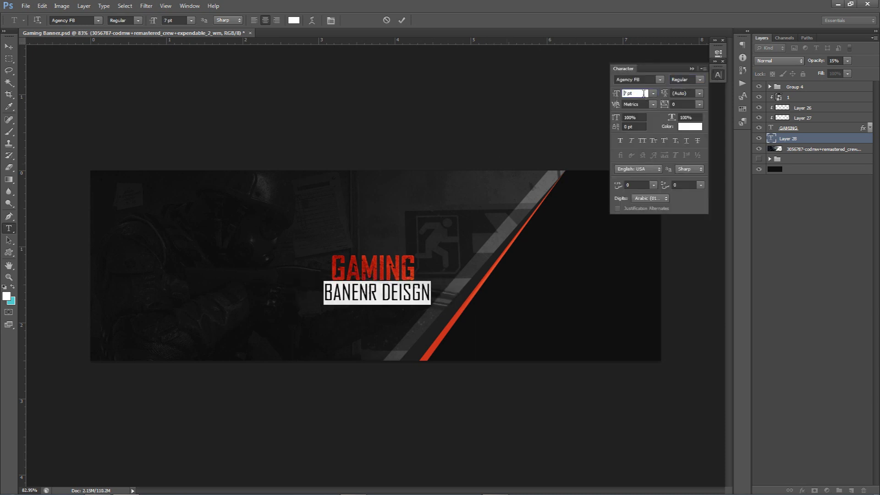
pyautogui.press('Down')
pyautogui.hotkey('ctrl', 'Return')
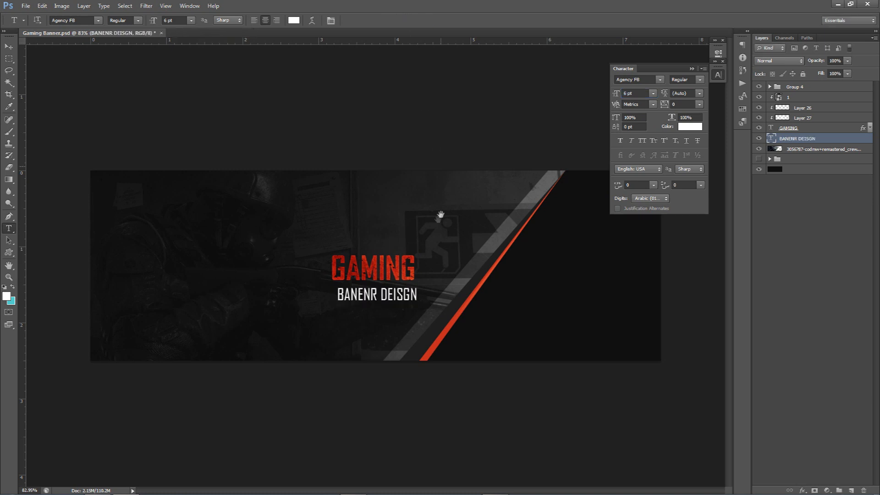
# Step: Position the subtitle centered just beneath the GAMING title and reduce its size to 4 pt
pyautogui.press('v')
pyautogui.moveTo(419, 256); pyautogui.dragTo(418, 254)
pyautogui.click(640, 94)
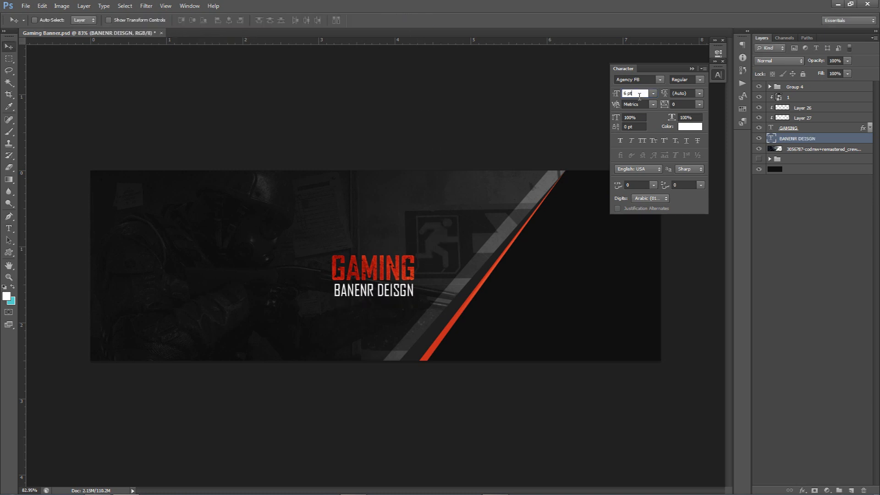
pyautogui.moveTo(408, 224); pyautogui.dragTo(407, 220)
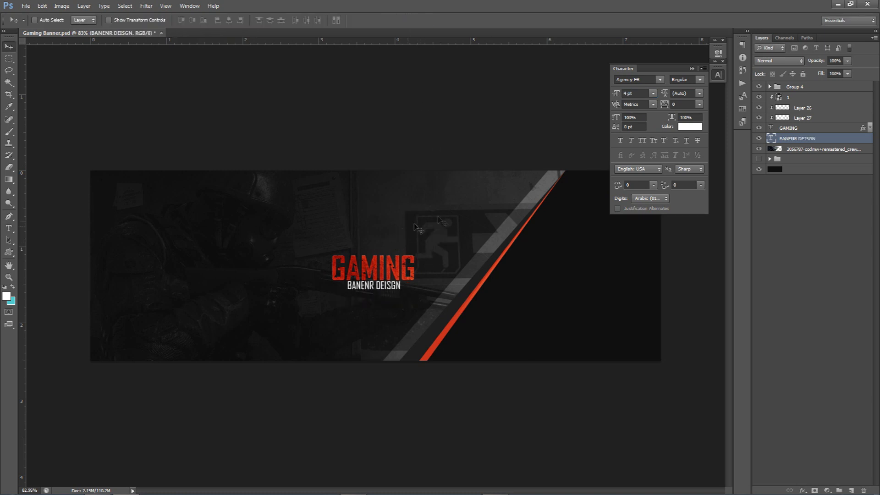
# Step: Change the subtitle's font to Arial Bold
pyautogui.click(630, 79)
pyautogui.write('Arial')
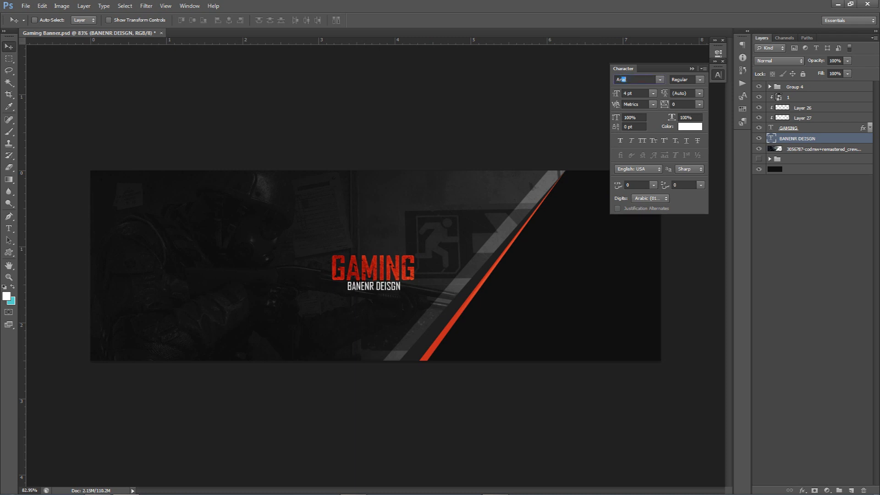
pyautogui.click(679, 80)
pyautogui.click(700, 79)
pyautogui.click(697, 95)
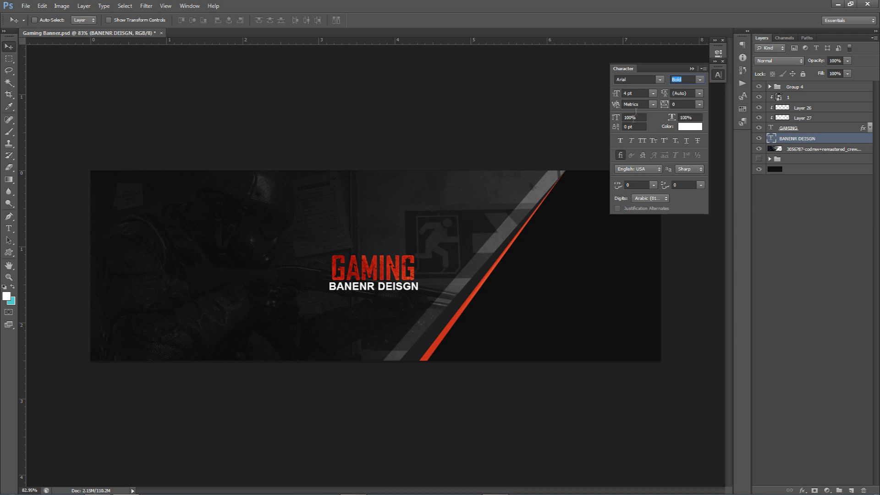
# Step: Set the subtitle's size to 3 pt and nudge it up closer to the GAMING title
pyautogui.click(636, 94)
pyautogui.write('3')
pyautogui.press('Return')
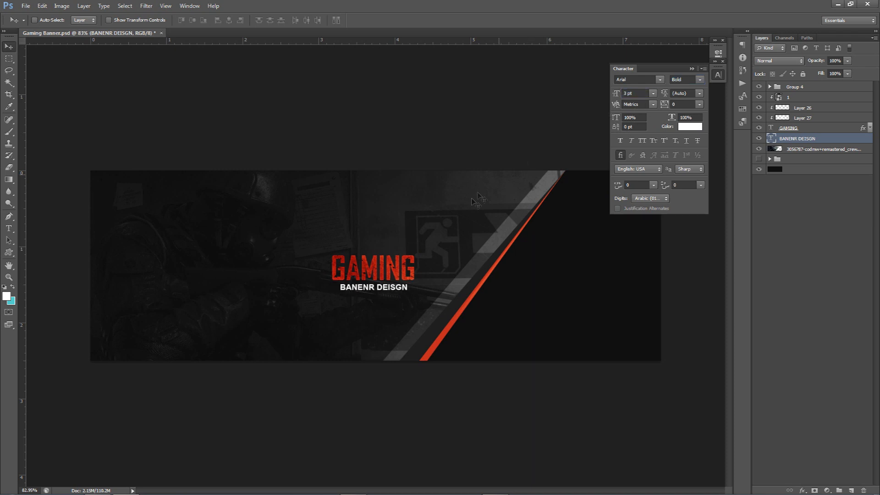
pyautogui.press('Up')
pyautogui.press('Up')
pyautogui.press('Up')
pyautogui.press('Up')
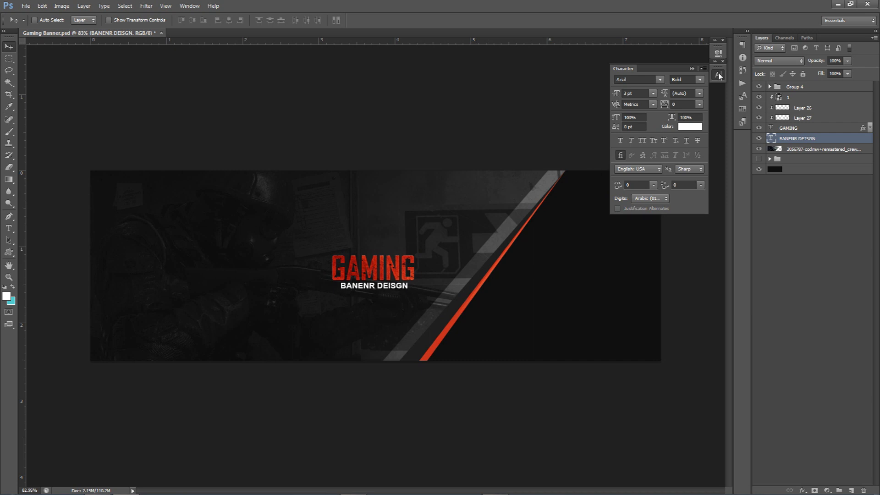
pyautogui.click(488, 186)
# Step: Correct the subtitle's first word to BANNER and commit the edit
pyautogui.scroll(-1, 486, 208)
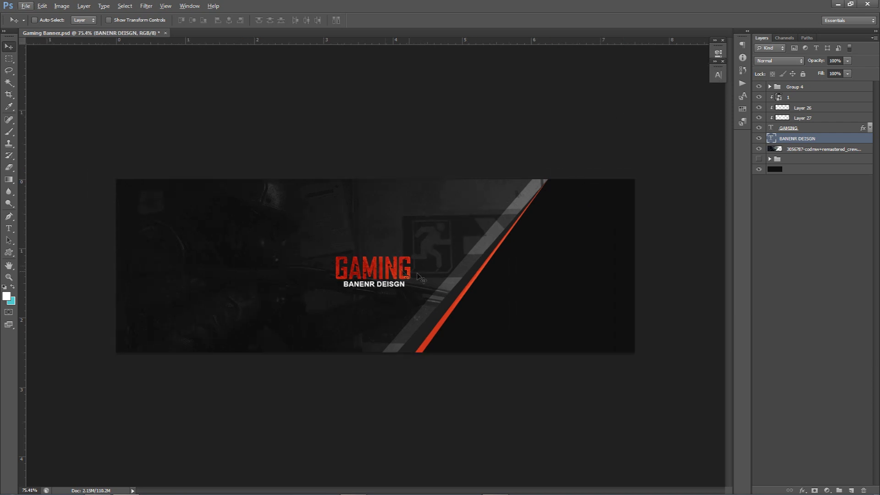
pyautogui.hotkey('alt', 't')
pyautogui.click(370, 285)
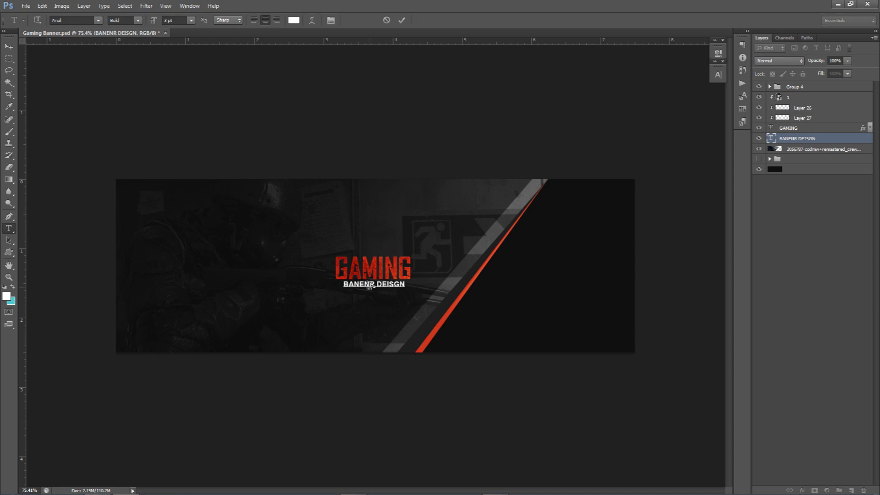
pyautogui.click(402, 20)
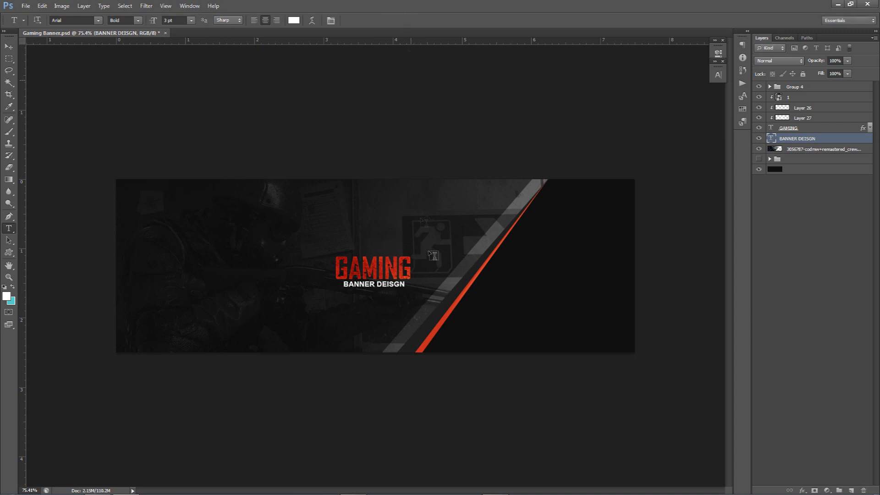
pyautogui.press('v')
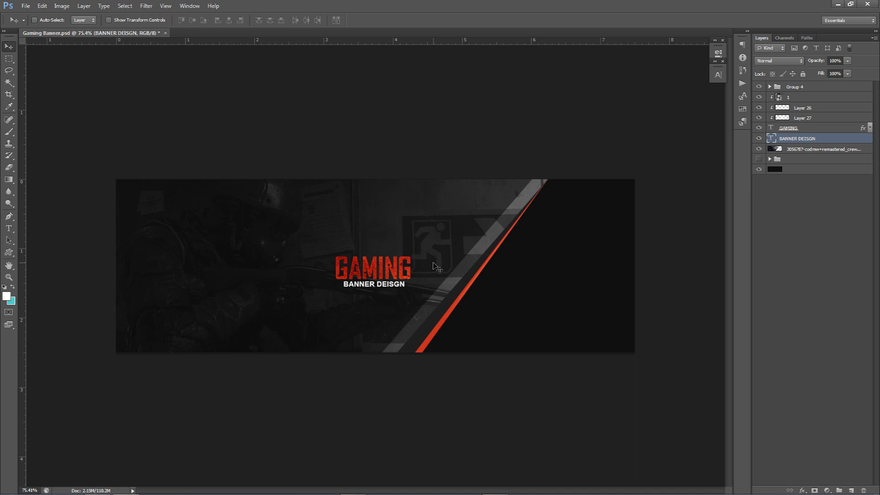
# Step: Add a new layer above Group 4 and paint a soft white glow along the banner's top edge with a large brush
pyautogui.click(801, 89)
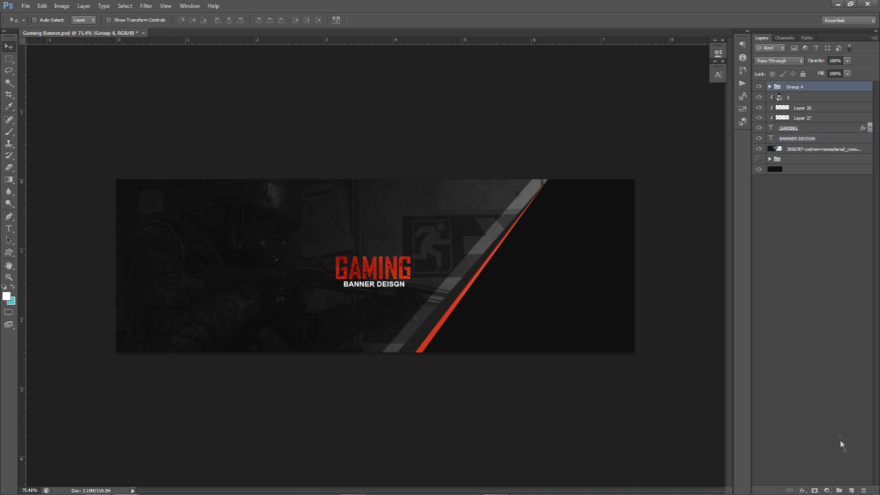
pyautogui.click(851, 490)
pyautogui.press('b')
pyautogui.moveTo(339, 227); pyautogui.dragTo(463, 232)
pyautogui.click(391, 63)
pyautogui.moveTo(393, 67)
pyautogui.mouseDown()
pyautogui.moveTo(391, 199)
pyautogui.moveTo(393, 79)
pyautogui.mouseUp()
pyautogui.click(392, 58)
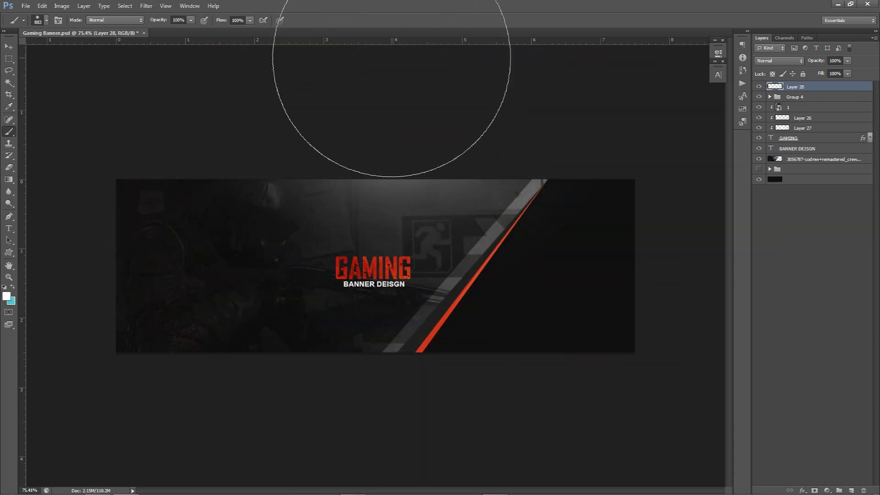
pyautogui.hotkey('ctrl', 'z')
pyautogui.hotkey('ctrl', 'z')
# Step: Reduce the glow layer's opacity to 65%
pyautogui.click(835, 60)
pyautogui.click(847, 61)
pyautogui.moveTo(836, 70); pyautogui.dragTo(832, 70)
pyautogui.press('Return')
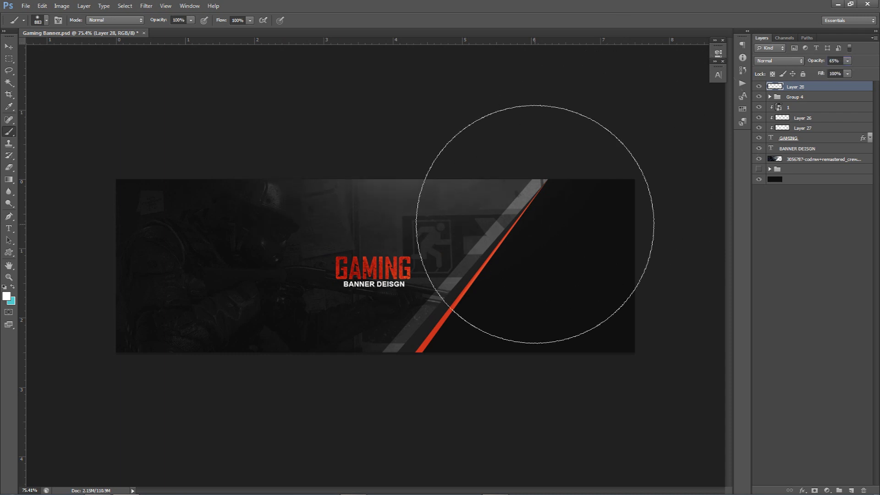
# Step: Add a new layer beneath the top glow layer and draw a closed Pen path around the banner's lower-right corner, slanted parallel to the diagonal bar
pyautogui.press('v')
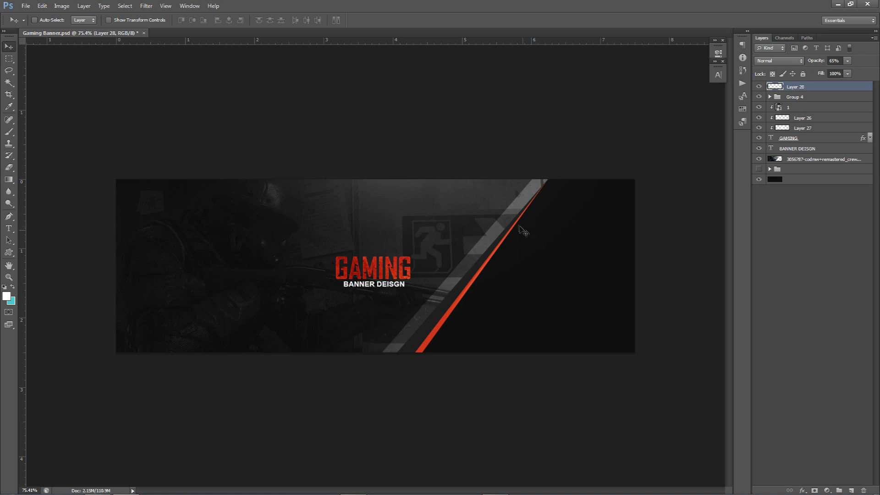
pyautogui.click(851, 490)
pyautogui.moveTo(806, 88); pyautogui.dragTo(802, 101)
pyautogui.press('p')
pyautogui.click(639, 175)
pyautogui.click(507, 368)
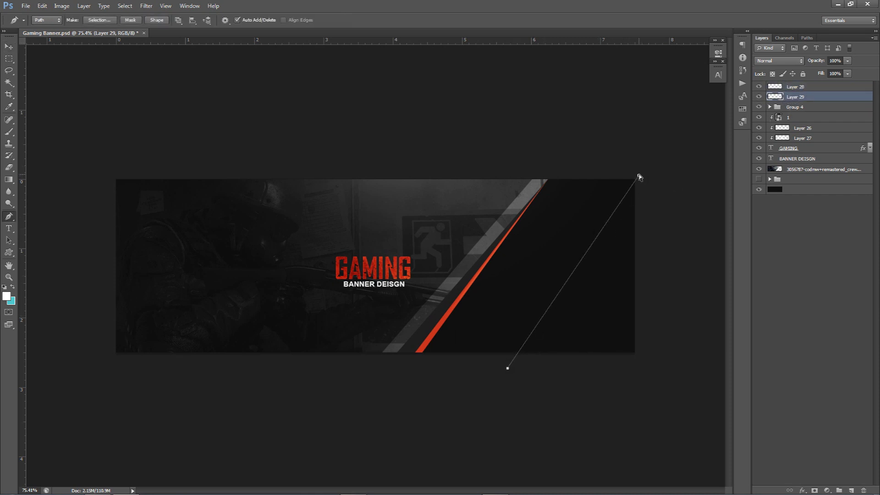
pyautogui.click(638, 176)
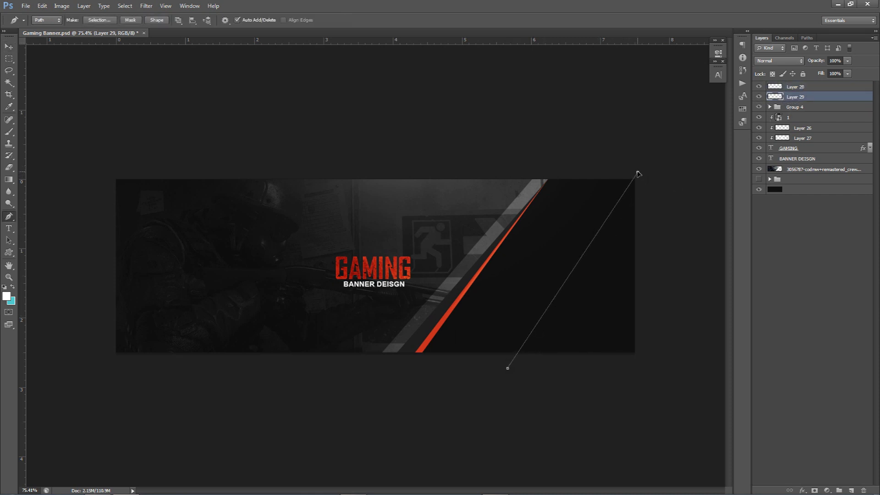
pyautogui.moveTo(507, 369); pyautogui.dragTo(511, 375)
pyautogui.click(648, 376)
pyautogui.click(670, 341)
pyautogui.click(639, 173)
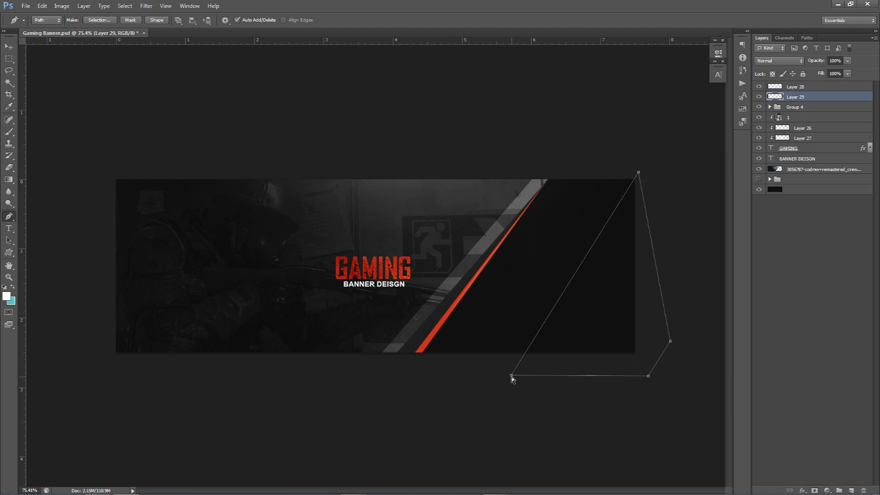
pyautogui.moveTo(511, 376); pyautogui.dragTo(483, 376)
pyautogui.rightClick(565, 317)
pyautogui.click(592, 168)
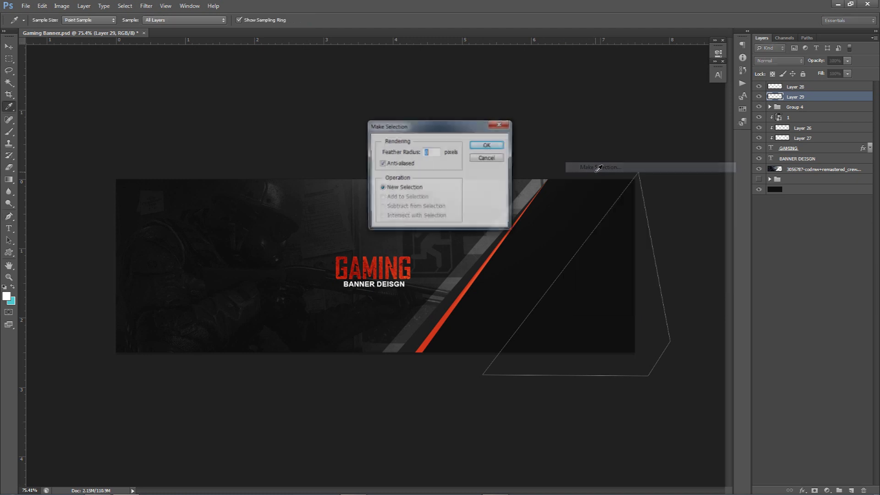
pyautogui.press('Escape')
# Step: Fill the corner path with dark grey 2c2c2c sampled from the banner's diagonal bar, and delete the path
pyautogui.rightClick(597, 220)
pyautogui.click(624, 268)
pyautogui.click(438, 137)
pyautogui.click(417, 161)
pyautogui.click(406, 334)
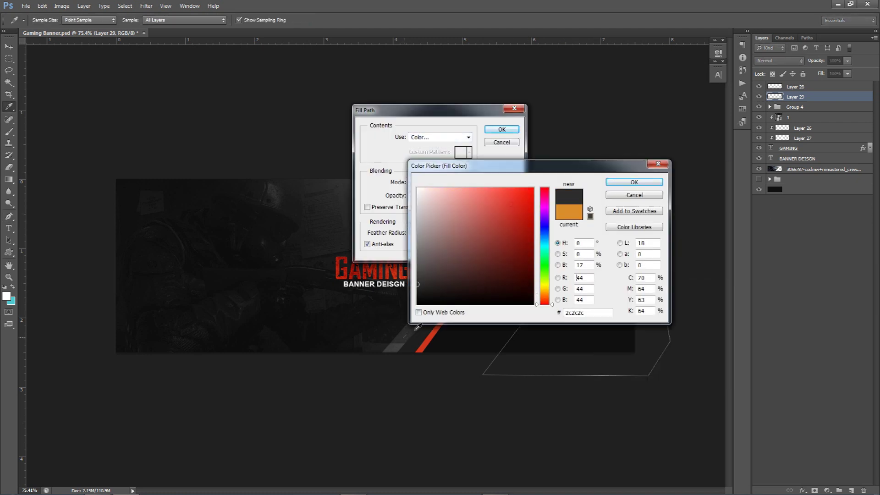
pyautogui.click(634, 182)
pyautogui.click(501, 129)
pyautogui.rightClick(564, 226)
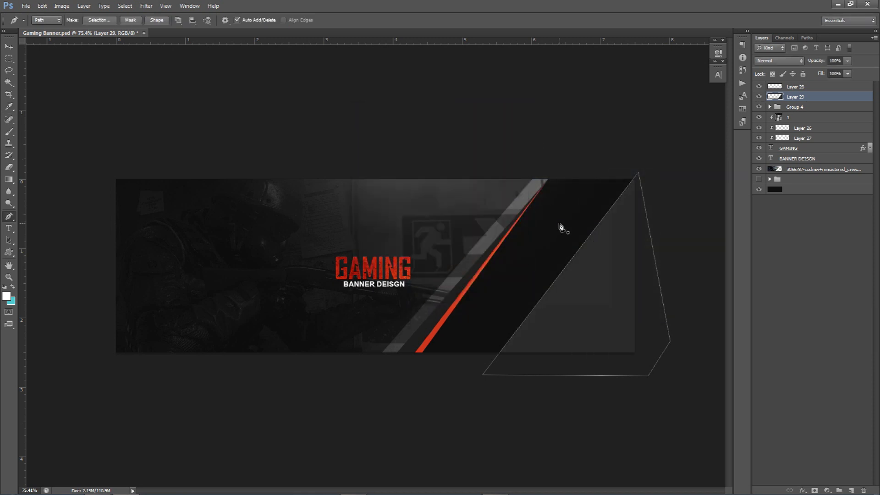
pyautogui.click(665, 240)
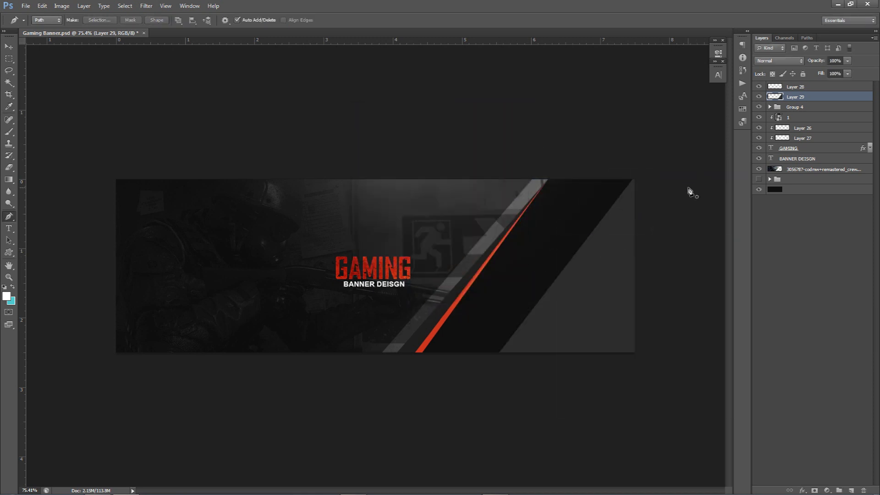
# Step: Reduce the opacity of the dark grey corner shape's layer to about 43%
pyautogui.click(847, 61)
pyautogui.moveTo(834, 72); pyautogui.dragTo(812, 72)
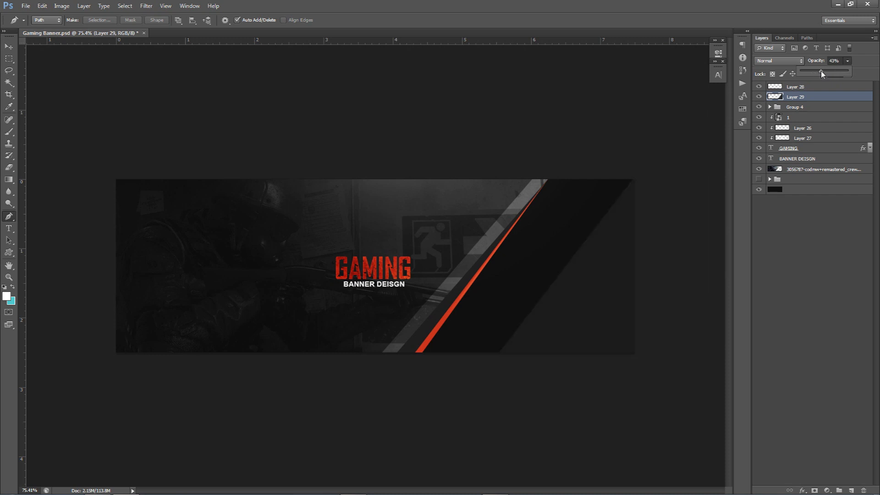
pyautogui.click(807, 96)
# Step: Add a Brightness/Contrast adjustment layer above the top glow layer with brightness -17 and contrast 68
pyautogui.click(803, 87)
pyautogui.press('v')
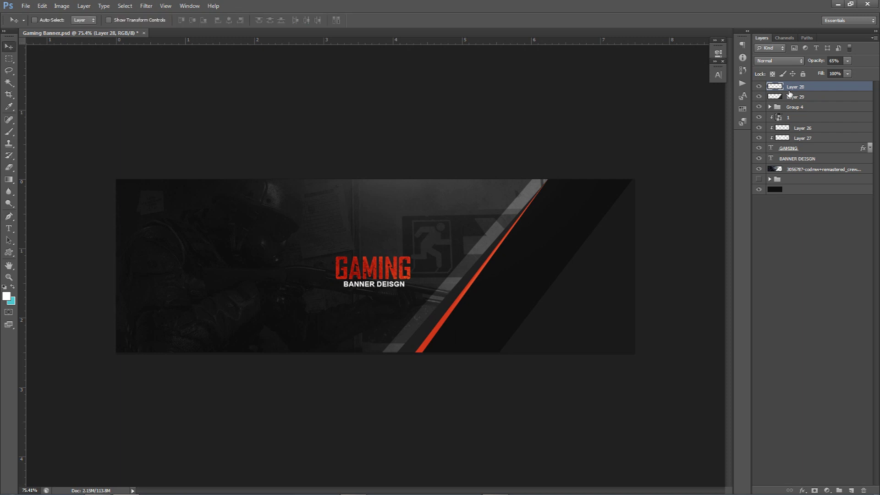
pyautogui.click(827, 490)
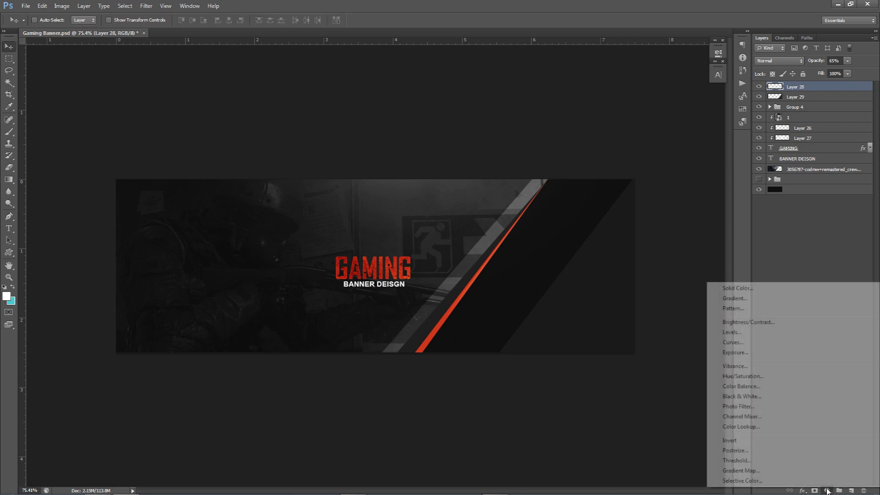
pyautogui.click(733, 323)
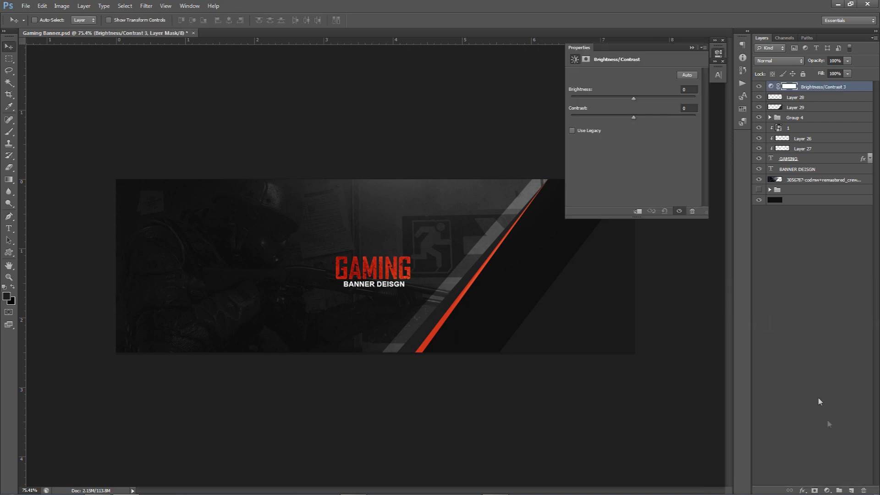
pyautogui.click(826, 490)
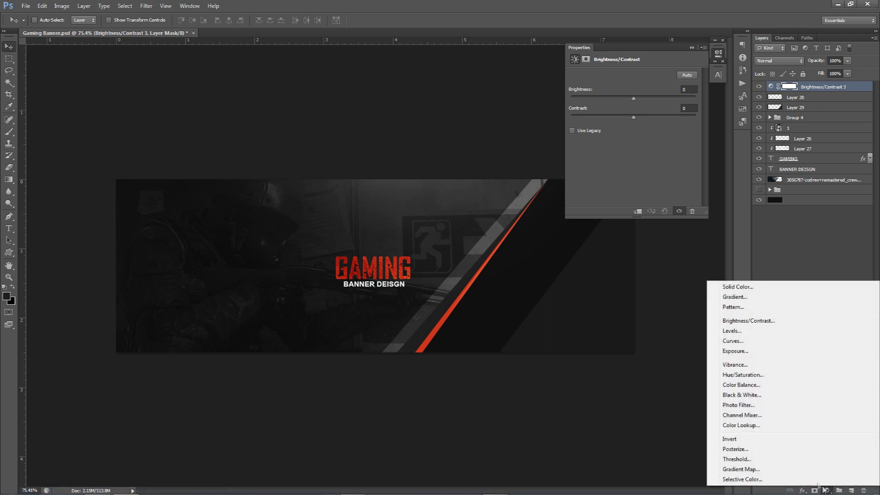
pyautogui.click(782, 90)
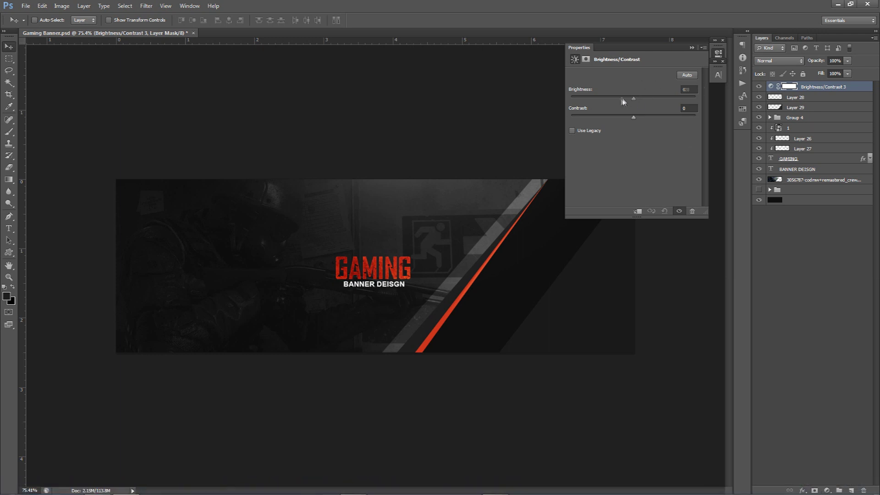
pyautogui.moveTo(623, 100); pyautogui.dragTo(612, 98)
pyautogui.moveTo(671, 119); pyautogui.dragTo(681, 118)
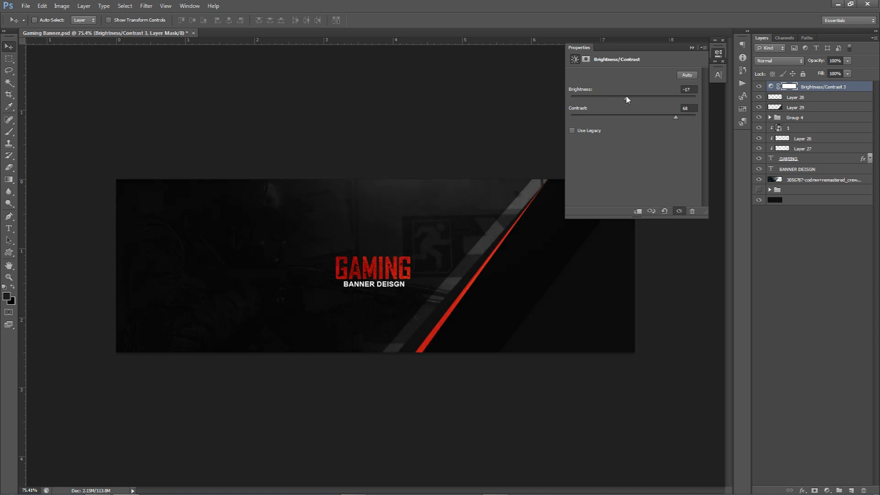
# Step: Toggle the Brightness/Contrast adjustment's visibility to compare the banner with and without it, and collapse its settings
pyautogui.click(759, 87)
pyautogui.click(760, 87)
pyautogui.click(760, 86)
pyautogui.click(760, 87)
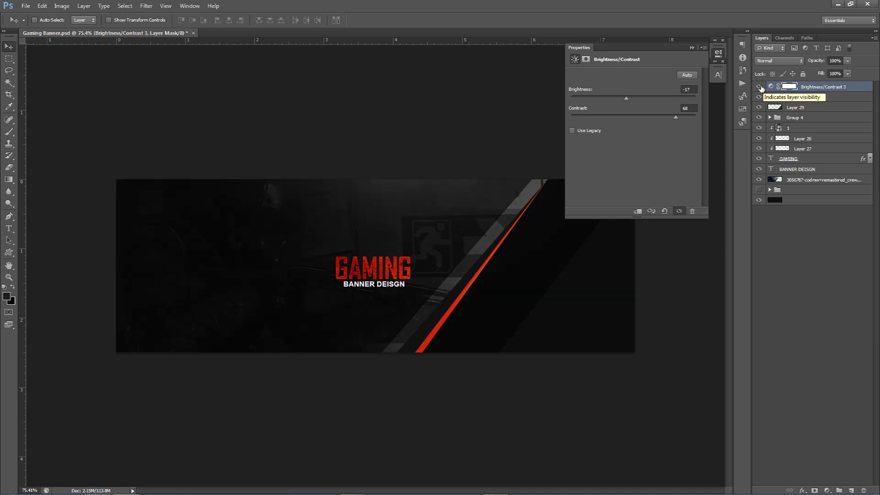
pyautogui.click(760, 87)
pyautogui.click(760, 87)
pyautogui.click(719, 54)
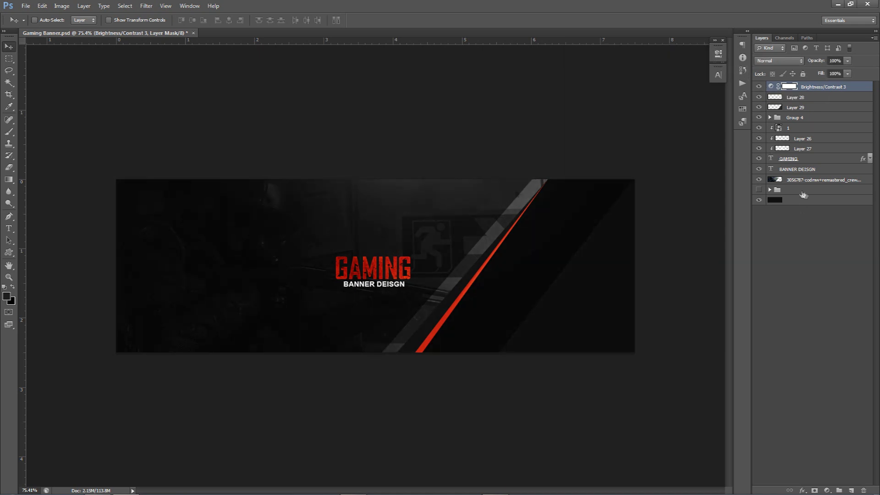
# Step: Add a new layer directly above the background and paint soft white glows at the banner's lower-left corner and upper-left edge
pyautogui.click(786, 201)
pyautogui.press('1')
pyautogui.press('5')
pyautogui.press('0')
pyautogui.click(852, 490)
pyautogui.press('b')
pyautogui.moveTo(307, 280); pyautogui.dragTo(256, 306)
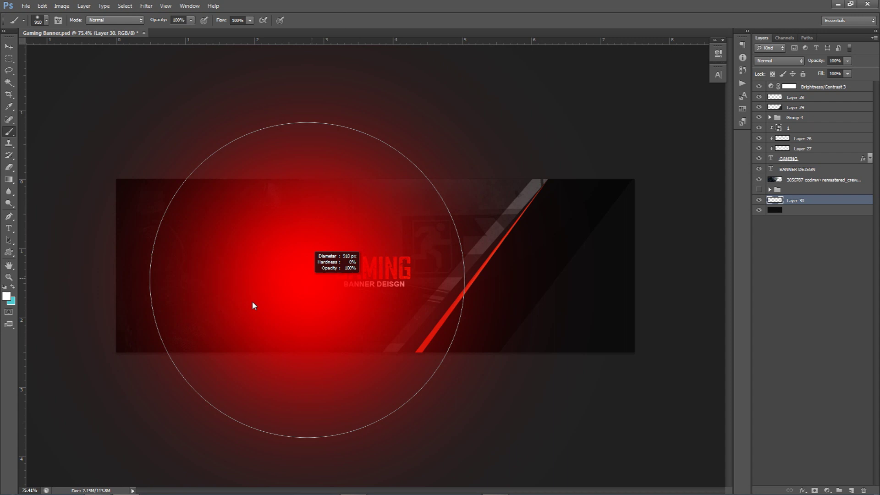
pyautogui.moveTo(157, 403); pyautogui.dragTo(148, 383)
pyautogui.click(367, 72)
pyautogui.hotkey('ctrl', 'z')
pyautogui.moveTo(236, 207); pyautogui.dragTo(231, 114)
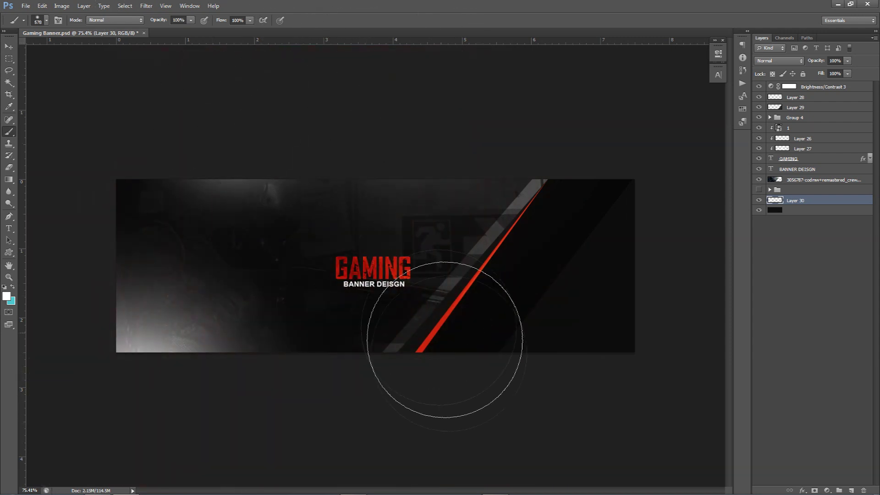
# Step: Paint a soft white glow at the foot of the diagonal bar and reduce the layer's opacity to 22%
pyautogui.click(427, 401)
pyautogui.hotkey('ctrl', 'z')
pyautogui.click(381, 411)
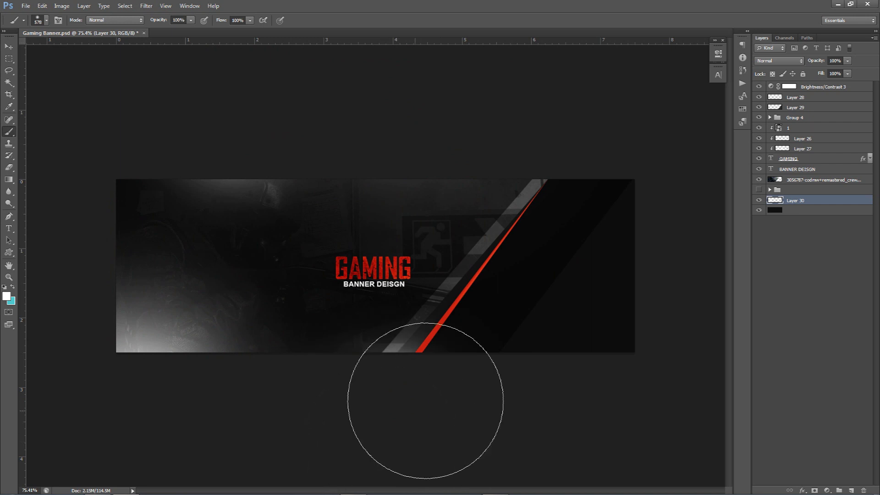
pyautogui.click(847, 61)
pyautogui.moveTo(848, 71); pyautogui.dragTo(813, 73)
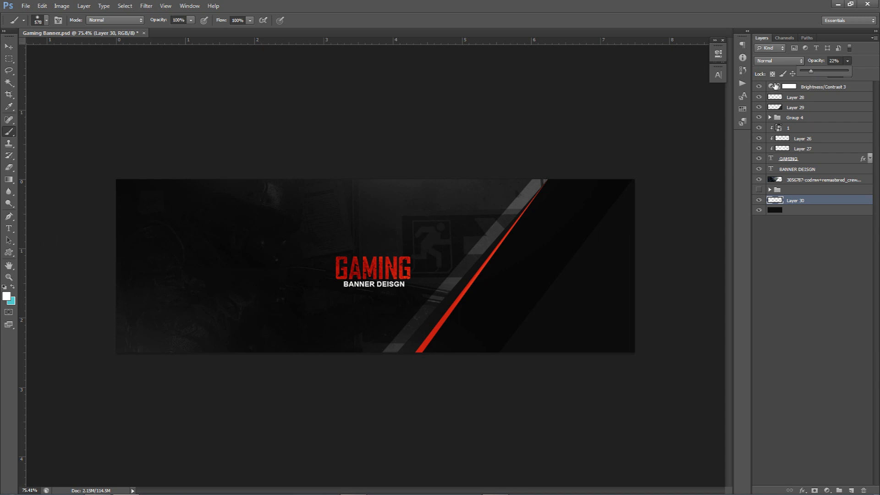
# Step: Add a new layer above the soldier image and paint soft glows behind both ends of the GAMING title in its sampled red
pyautogui.click(801, 180)
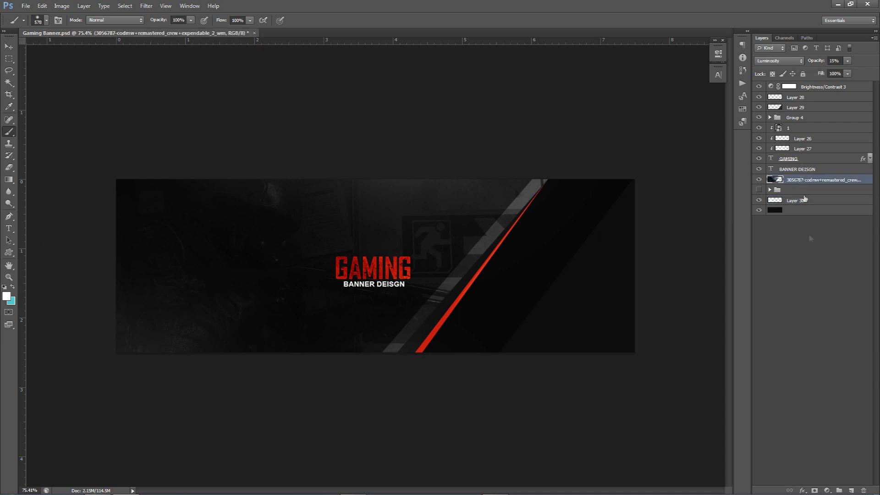
pyautogui.click(851, 490)
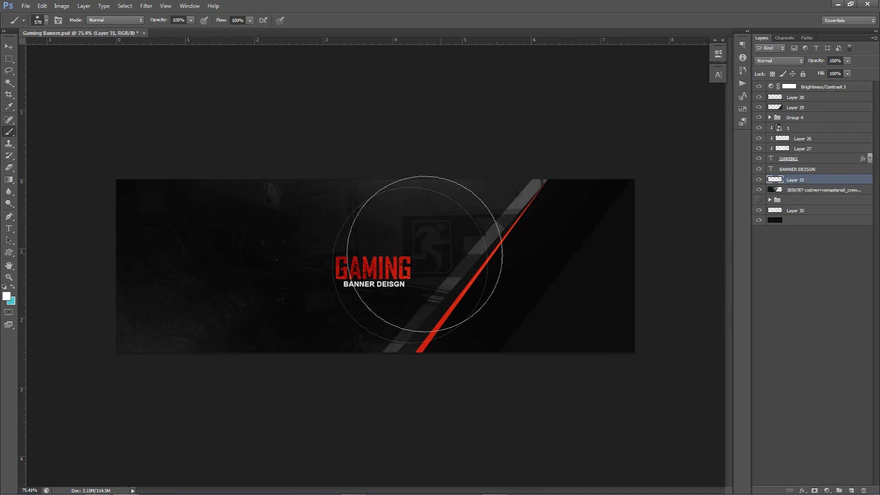
pyautogui.scroll(5, 375, 270)
pyautogui.keyDown('alt'); pyautogui.click(374, 270); pyautogui.keyUp('alt')
pyautogui.moveTo(345, 269); pyautogui.dragTo(145, 269)
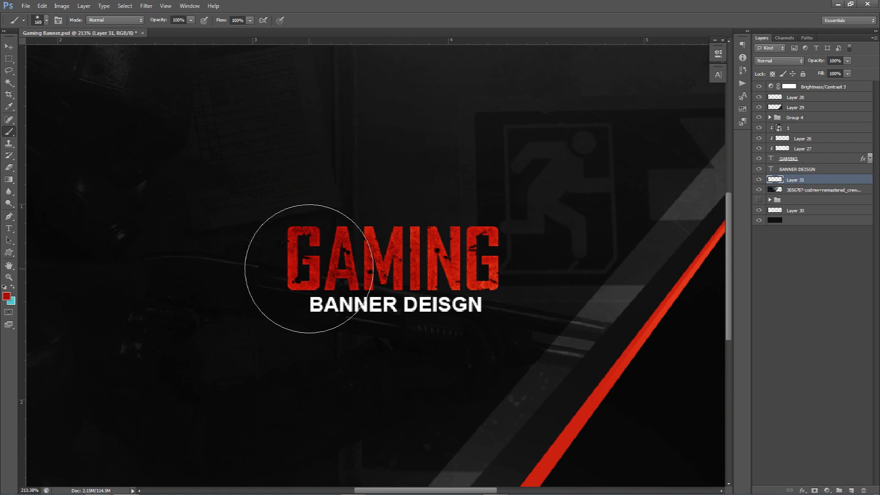
pyautogui.click(303, 265)
pyautogui.click(474, 267)
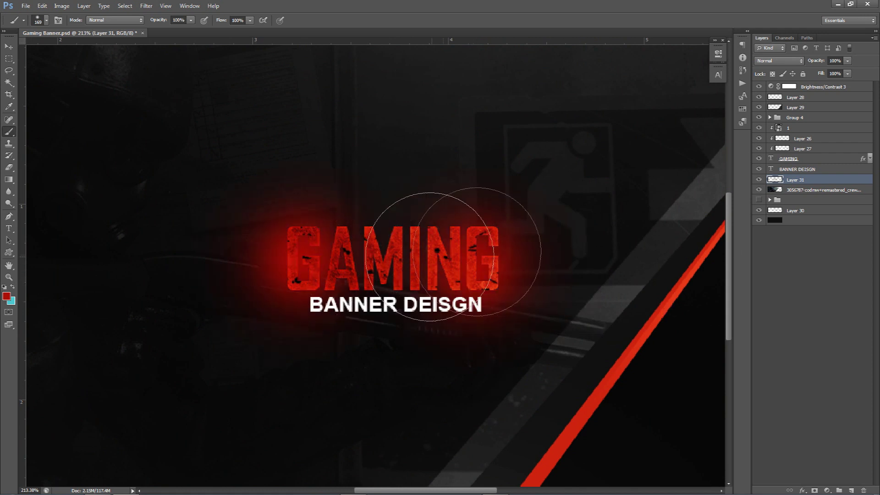
# Step: Reduce the red glow layer's opacity to 42% and paint a soft red glow at the lower end of the red stripe
pyautogui.click(848, 60)
pyautogui.moveTo(848, 72); pyautogui.dragTo(821, 74)
pyautogui.scroll(-5, 609, 295)
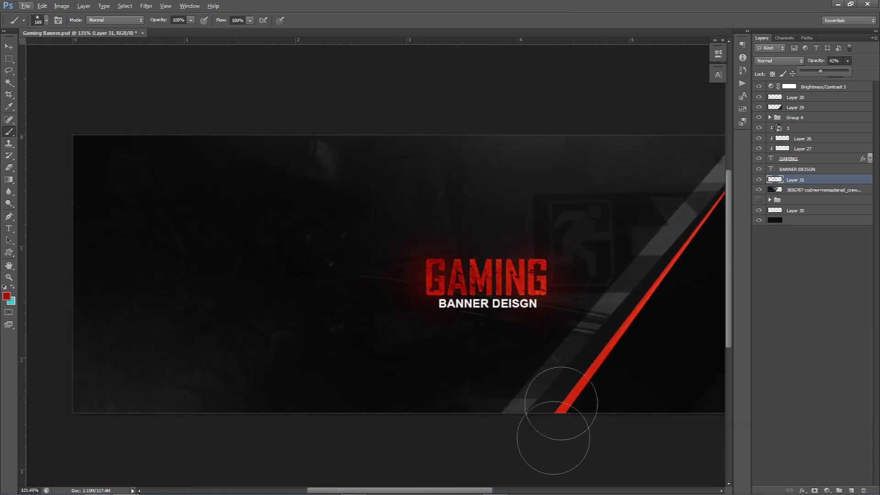
pyautogui.click(553, 435)
pyautogui.moveTo(556, 416); pyautogui.dragTo(565, 416)
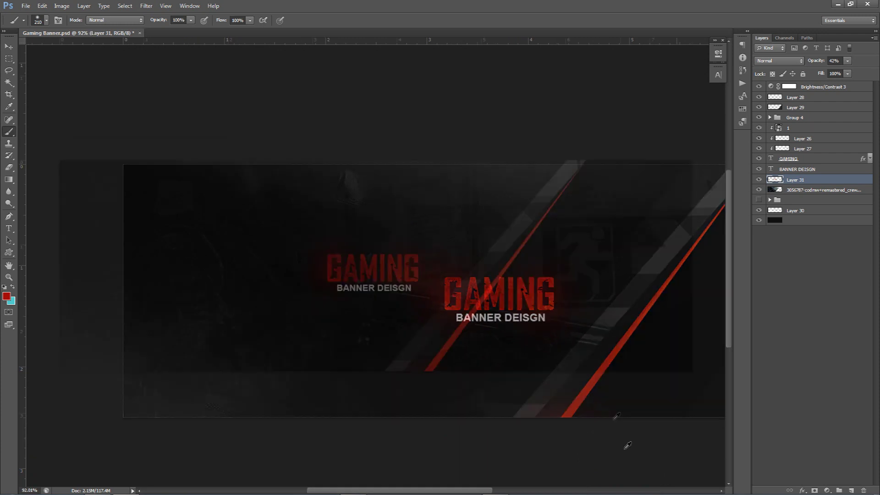
pyautogui.scroll(-2, 601, 399)
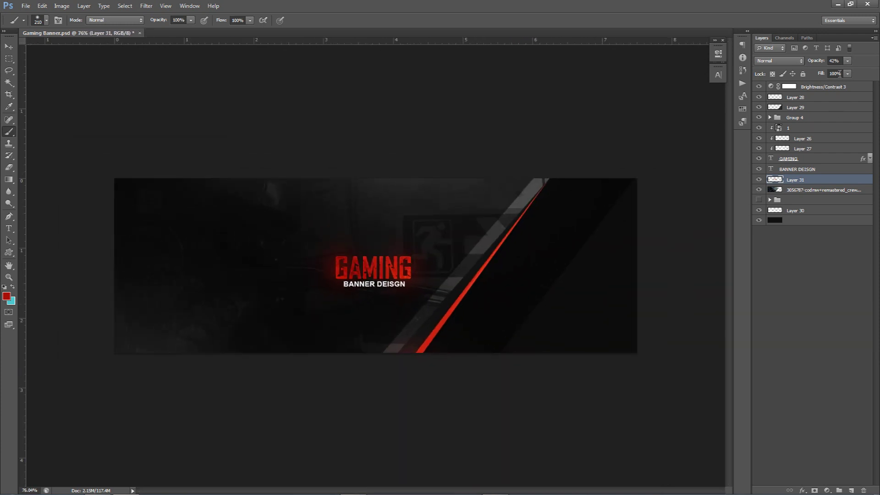
# Step: Raise the red glow layer's opacity to 46%
pyautogui.click(848, 61)
pyautogui.moveTo(851, 71); pyautogui.dragTo(849, 71)
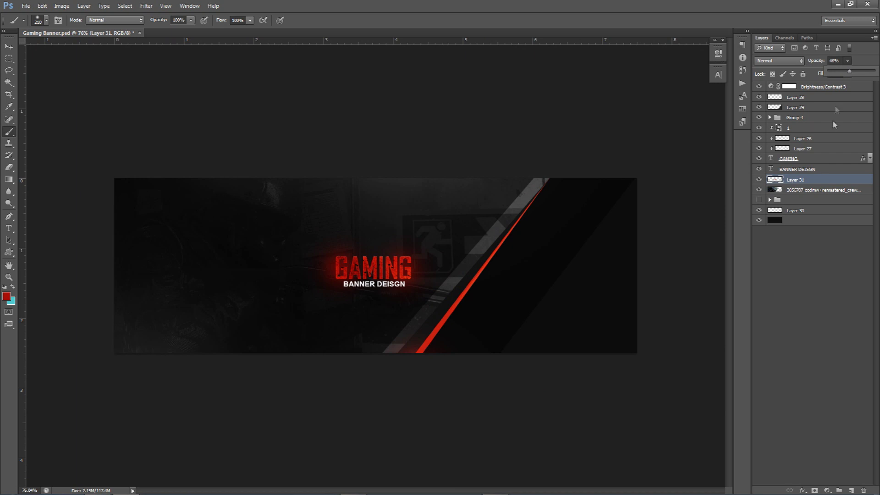
pyautogui.click(821, 175)
# Step: Add a Hue/Saturation adjustment layer on top of all layers, raise its hue slightly towards orange, and compare the banner with and without it
pyautogui.hotkey('ctrl', 'u')
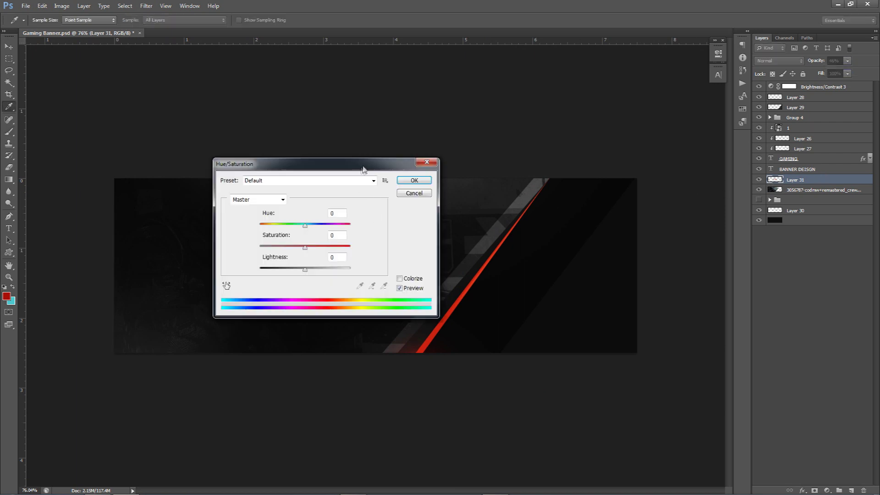
pyautogui.click(661, 203)
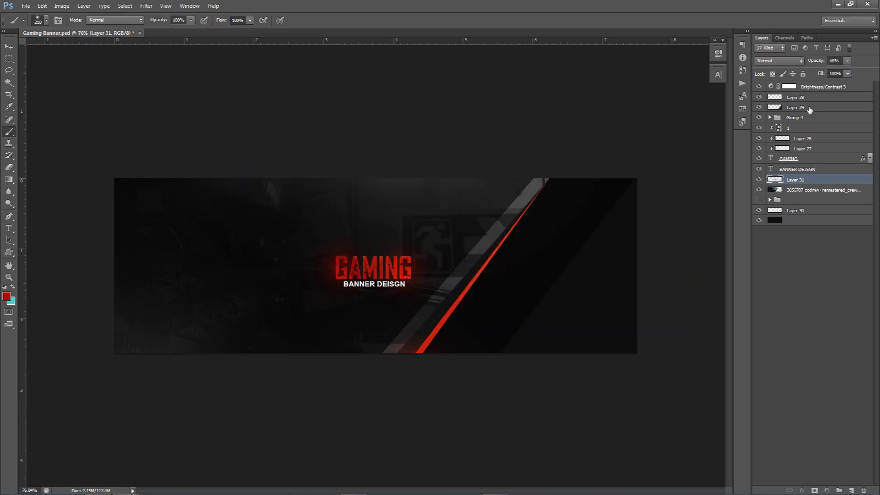
pyautogui.hotkey('alt', '.')
pyautogui.click(828, 491)
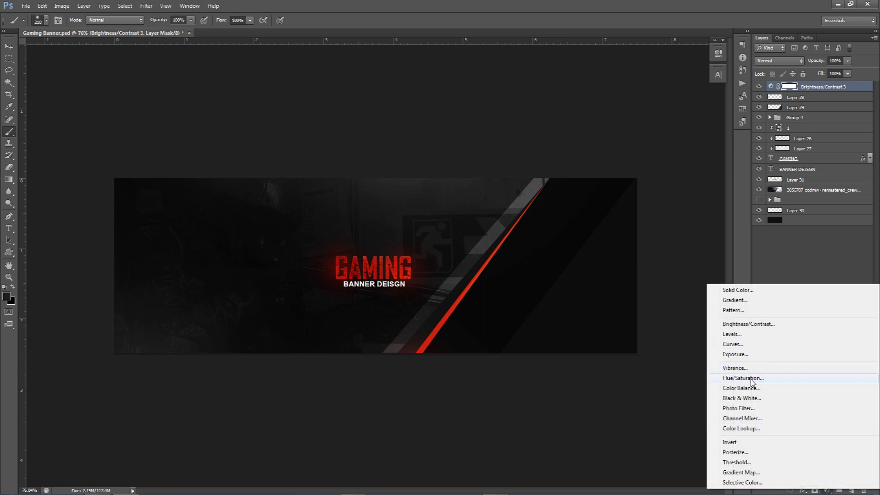
pyautogui.click(742, 378)
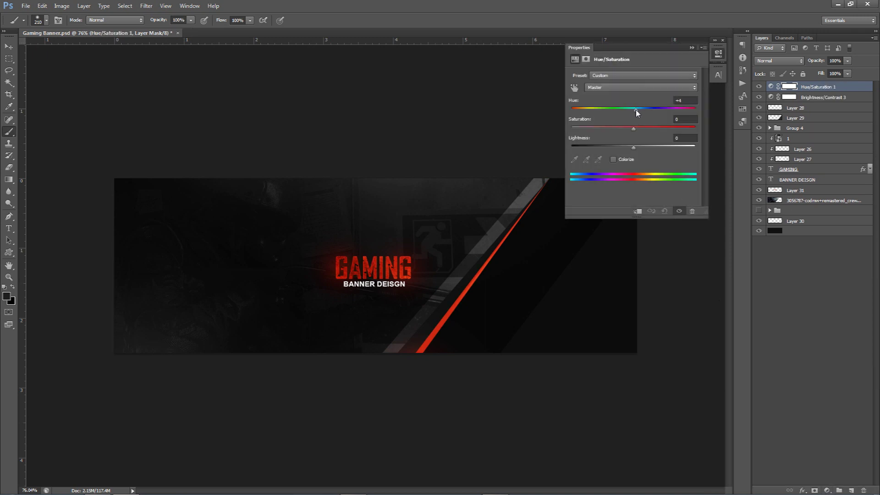
pyautogui.moveTo(637, 110); pyautogui.dragTo(637, 109)
pyautogui.click(759, 87)
pyautogui.click(758, 87)
pyautogui.click(718, 54)
# Step: Add a new layer above the red glow layer and compare the banner with the reference design in the hidden group
pyautogui.press('v')
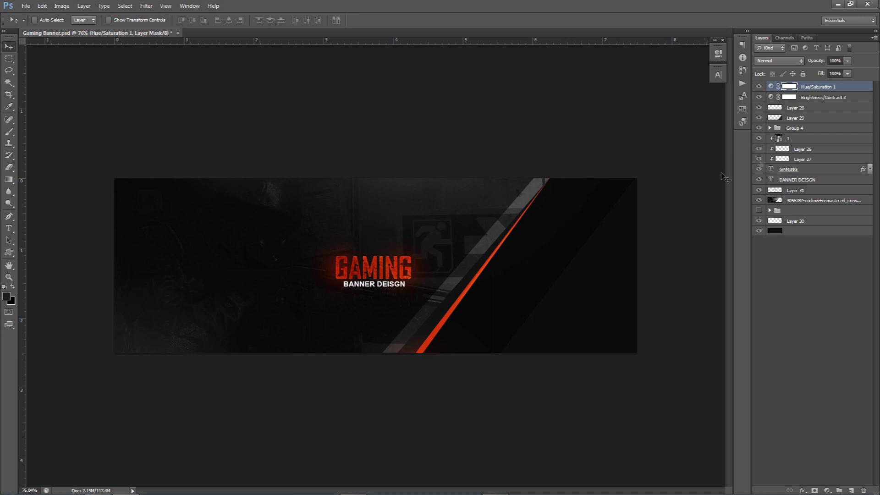
pyautogui.click(799, 190)
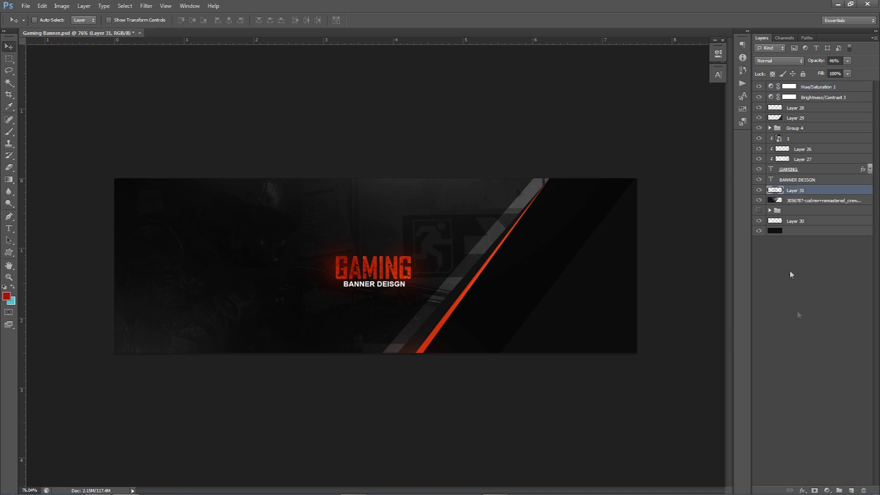
pyautogui.click(851, 490)
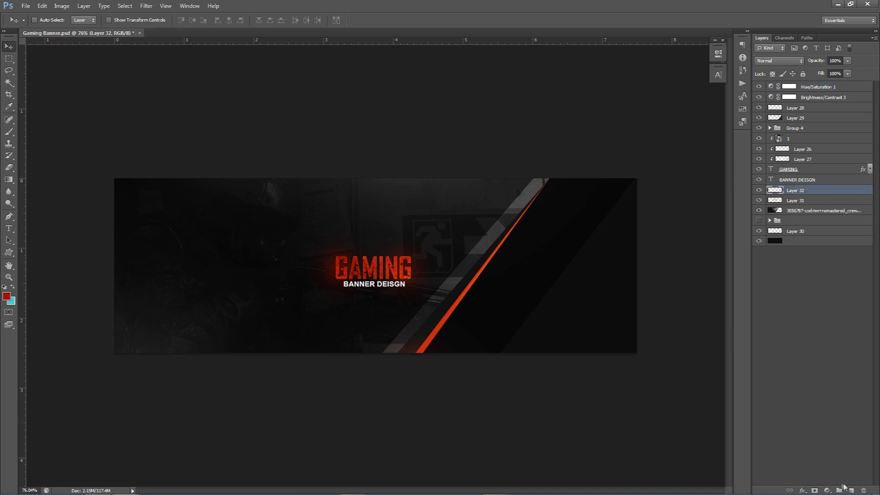
pyautogui.moveTo(760, 85); pyautogui.dragTo(760, 219)
pyautogui.click(759, 221)
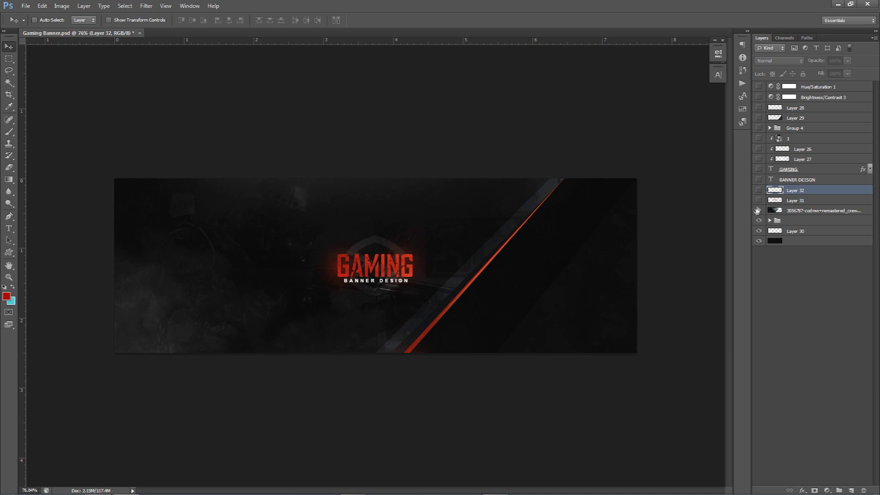
pyautogui.moveTo(759, 86); pyautogui.dragTo(756, 212)
pyautogui.click(759, 220)
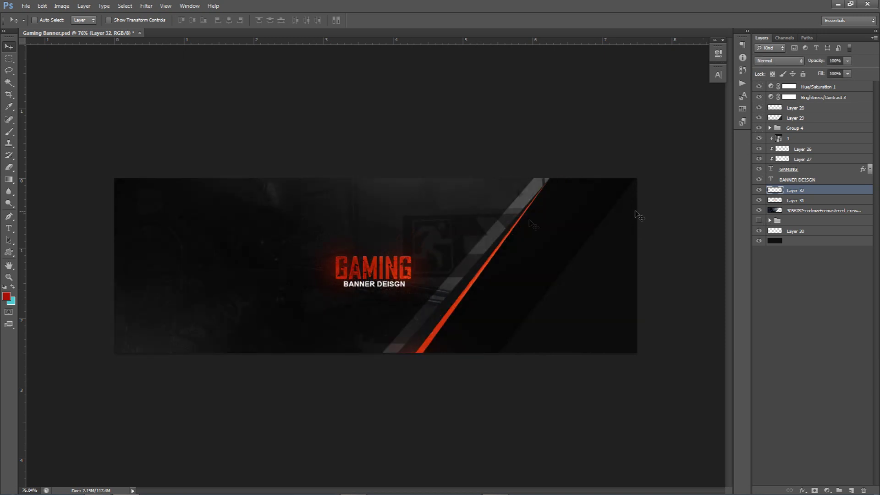
pyautogui.press('b')
pyautogui.rightClick(431, 249)
pyautogui.click(504, 323)
pyautogui.press('Return')
pyautogui.press('[')
pyautogui.press('[')
pyautogui.press('[')
pyautogui.press('[')
pyautogui.press('[')
pyautogui.press('[')
pyautogui.press('[')
pyautogui.press('[')
pyautogui.press('[')
pyautogui.press('[')
pyautogui.press('[')
pyautogui.press('[')
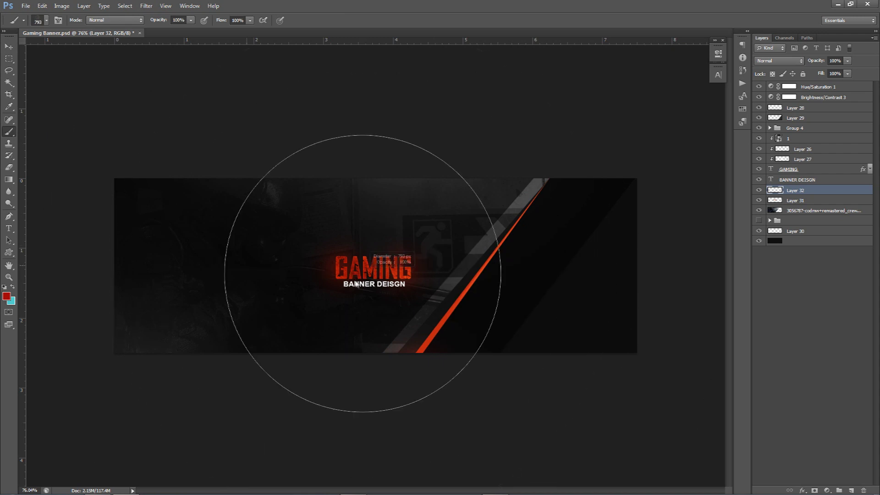
pyautogui.scroll(5, 369, 281)
pyautogui.moveTo(369, 281)
pyautogui.mouseDown()
pyautogui.moveTo(131, 262)
pyautogui.moveTo(139, 269)
pyautogui.mouseUp()
pyautogui.click(257, 275)
pyautogui.hotkey('ctrl', 'z')
pyautogui.moveTo(309, 295); pyautogui.dragTo(309, 285)
pyautogui.click(301, 259)
pyautogui.hotkey('ctrl', 'z')
pyautogui.click(388, 265)
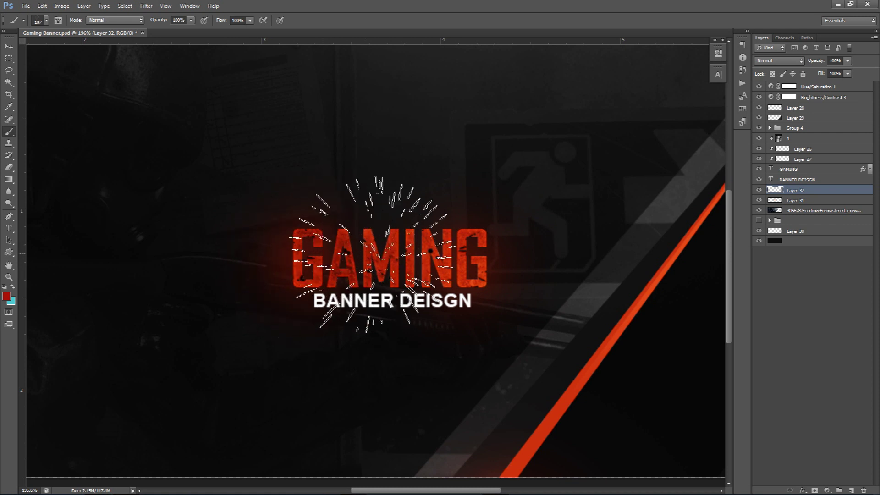
pyautogui.hotkey('ctrl', 'z')
# Step: Sample the subtitle's white and draw thin crossing strokes on the new layer around the lower left of the GAMING title
pyautogui.rightClick(331, 252)
pyautogui.moveTo(331, 253); pyautogui.dragTo(273, 255)
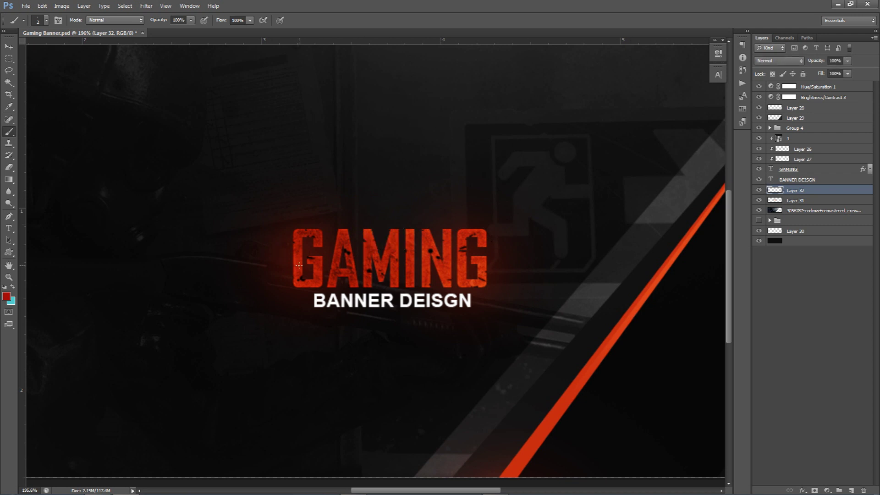
pyautogui.moveTo(293, 270); pyautogui.dragTo(293, 271)
pyautogui.keyDown('alt'); pyautogui.click(318, 297); pyautogui.keyUp('alt')
pyautogui.moveTo(302, 291)
pyautogui.mouseDown()
pyautogui.moveTo(295, 269)
pyautogui.moveTo(316, 282)
pyautogui.moveTo(280, 298)
pyautogui.moveTo(298, 306)
pyautogui.moveTo(314, 273)
pyautogui.moveTo(328, 283)
pyautogui.moveTo(291, 294)
pyautogui.mouseUp()
pyautogui.moveTo(314, 265)
pyautogui.mouseDown()
pyautogui.moveTo(295, 271)
pyautogui.moveTo(336, 277)
pyautogui.moveTo(314, 270)
pyautogui.mouseUp()
pyautogui.moveTo(323, 274)
pyautogui.mouseDown()
pyautogui.moveTo(284, 287)
pyautogui.moveTo(293, 262)
pyautogui.moveTo(315, 281)
pyautogui.mouseUp()
pyautogui.moveTo(301, 259); pyautogui.dragTo(307, 265)
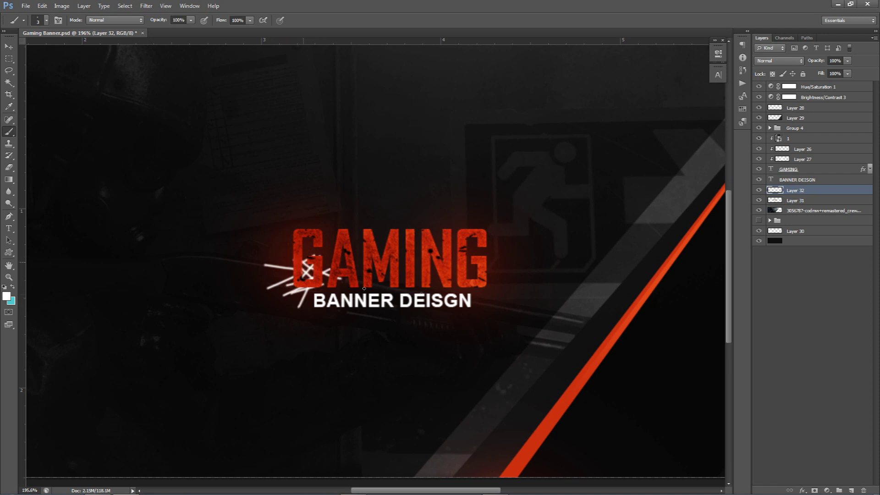
# Step: Draw more thin white crossing strokes around the lower right and upper right of the GAMING title
pyautogui.moveTo(495, 289)
pyautogui.mouseDown()
pyautogui.moveTo(459, 295)
pyautogui.moveTo(495, 310)
pyautogui.mouseUp()
pyautogui.moveTo(476, 287)
pyautogui.mouseDown()
pyautogui.moveTo(452, 309)
pyautogui.moveTo(496, 313)
pyautogui.mouseUp()
pyautogui.moveTo(434, 314); pyautogui.dragTo(477, 325)
pyautogui.moveTo(467, 289); pyautogui.dragTo(445, 312)
pyautogui.moveTo(436, 296); pyautogui.dragTo(475, 322)
pyautogui.moveTo(475, 228); pyautogui.dragTo(501, 221)
pyautogui.moveTo(508, 204)
pyautogui.mouseDown()
pyautogui.moveTo(466, 238)
pyautogui.moveTo(502, 204)
pyautogui.mouseUp()
pyautogui.moveTo(442, 211); pyautogui.dragTo(509, 234)
pyautogui.moveTo(505, 205)
pyautogui.mouseDown()
pyautogui.moveTo(465, 230)
pyautogui.moveTo(502, 218)
pyautogui.mouseUp()
pyautogui.moveTo(503, 202); pyautogui.dragTo(454, 227)
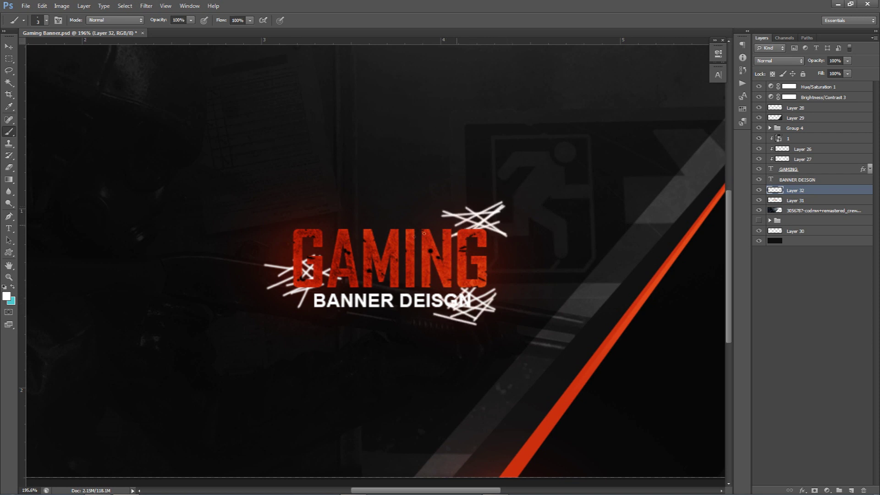
# Step: Sample the title's red and draw thin crossing strokes below its middle and above its N
pyautogui.keyDown('alt'); pyautogui.click(418, 257); pyautogui.keyUp('alt')
pyautogui.moveTo(379, 299)
pyautogui.mouseDown()
pyautogui.moveTo(353, 320)
pyautogui.moveTo(397, 318)
pyautogui.mouseUp()
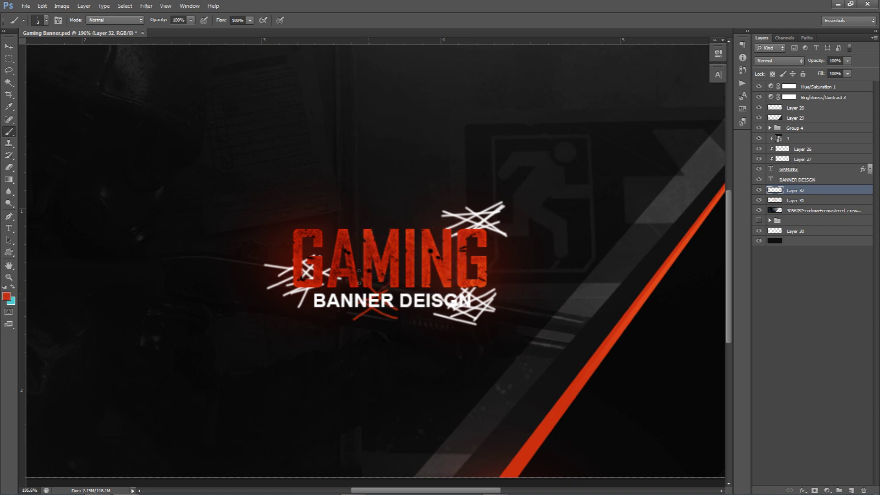
pyautogui.moveTo(443, 218)
pyautogui.mouseDown()
pyautogui.moveTo(425, 216)
pyautogui.moveTo(463, 227)
pyautogui.moveTo(427, 235)
pyautogui.moveTo(465, 228)
pyautogui.moveTo(452, 202)
pyautogui.mouseUp()
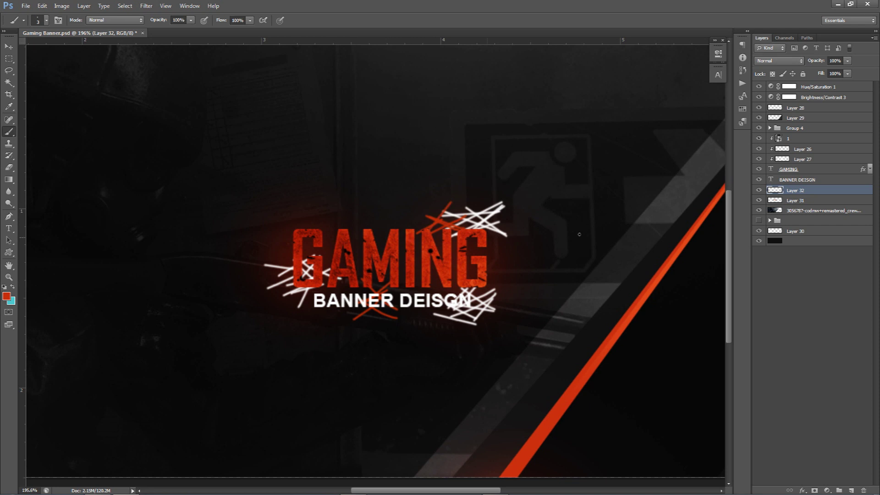
# Step: Apply a Motion Blur to the stroke layer with an angle of 55° and a distance of 34 pixels
pyautogui.click(147, 6)
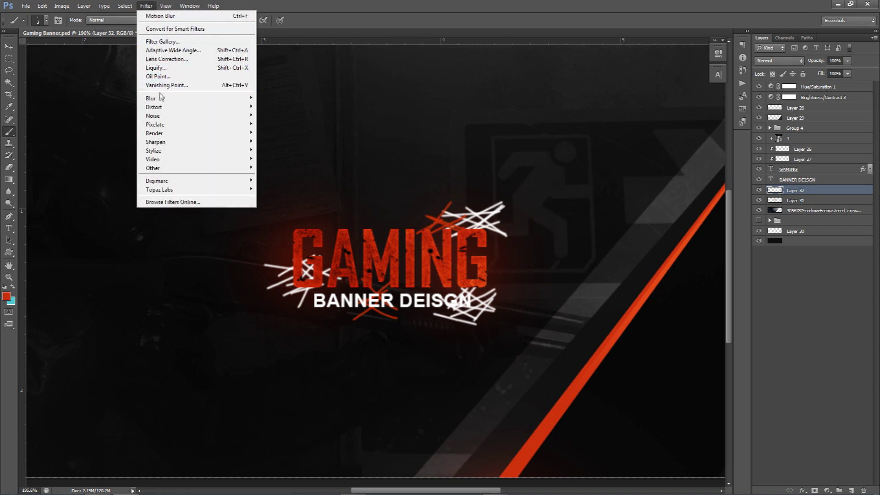
pyautogui.moveTo(161, 98)
pyautogui.click(281, 181)
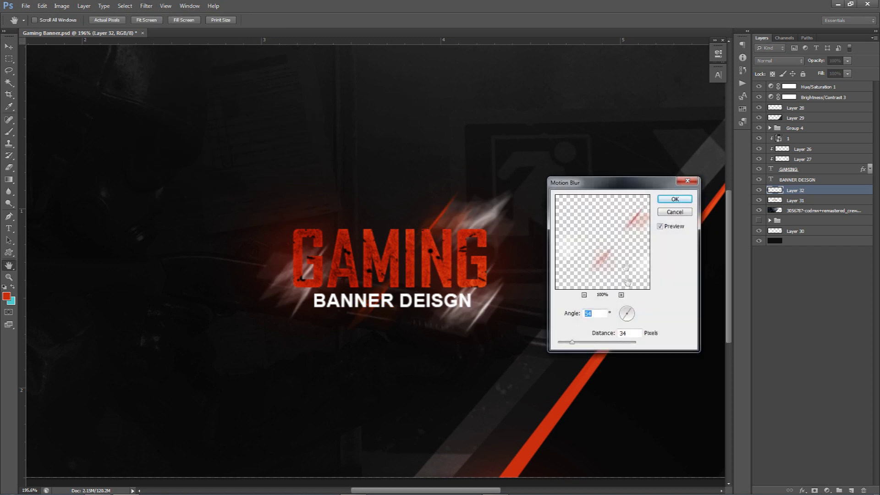
pyautogui.press('Up')
pyautogui.click(586, 314)
pyautogui.write('55')
pyautogui.click(683, 202)
pyautogui.press('b')
# Step: Lower the blurred stroke layer's opacity to 40% and set its blend mode to Color Dodge
pyautogui.scroll(-5, 523, 255)
pyautogui.click(847, 61)
pyautogui.moveTo(848, 72); pyautogui.dragTo(819, 74)
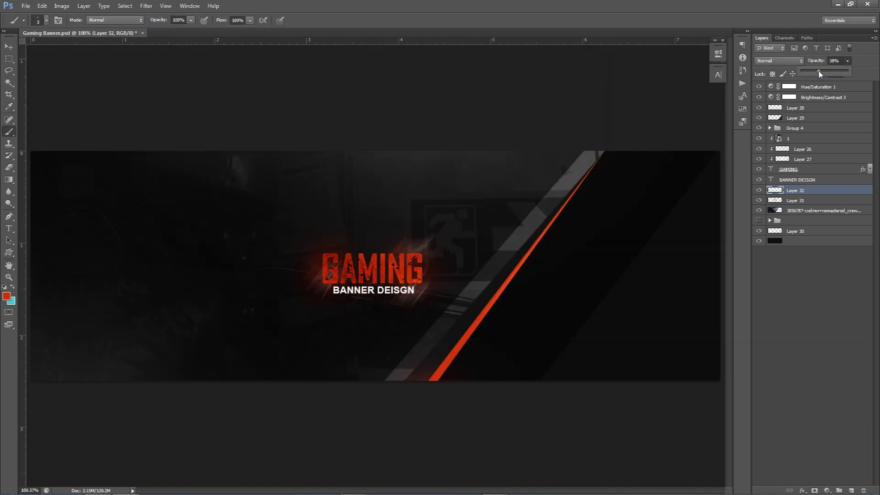
pyautogui.click(546, 234)
pyautogui.press('v')
pyautogui.scroll(-2, 532, 234)
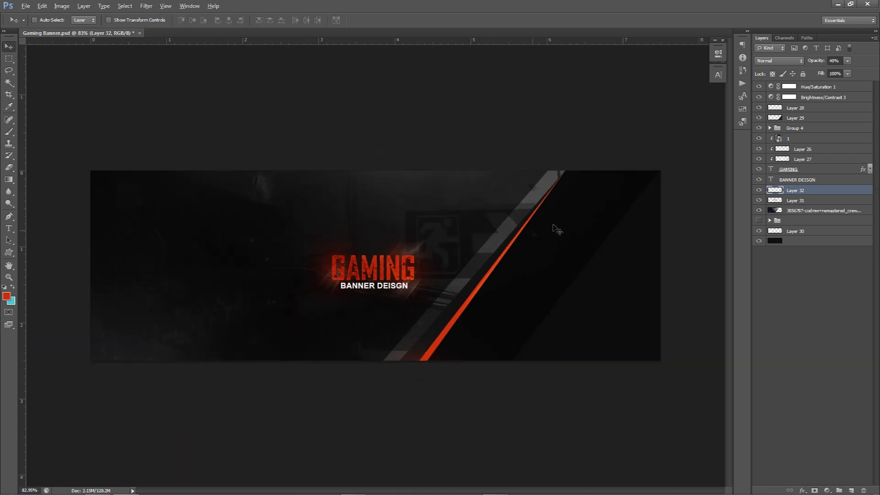
pyautogui.click(775, 60)
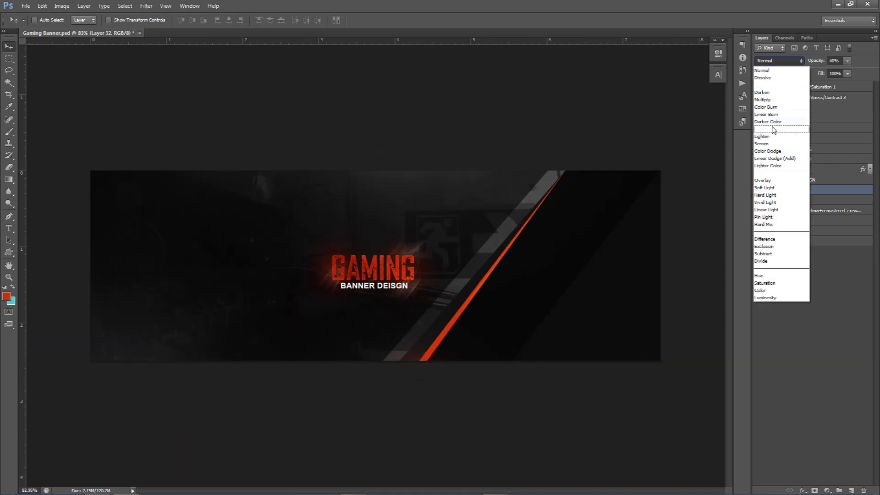
pyautogui.click(774, 152)
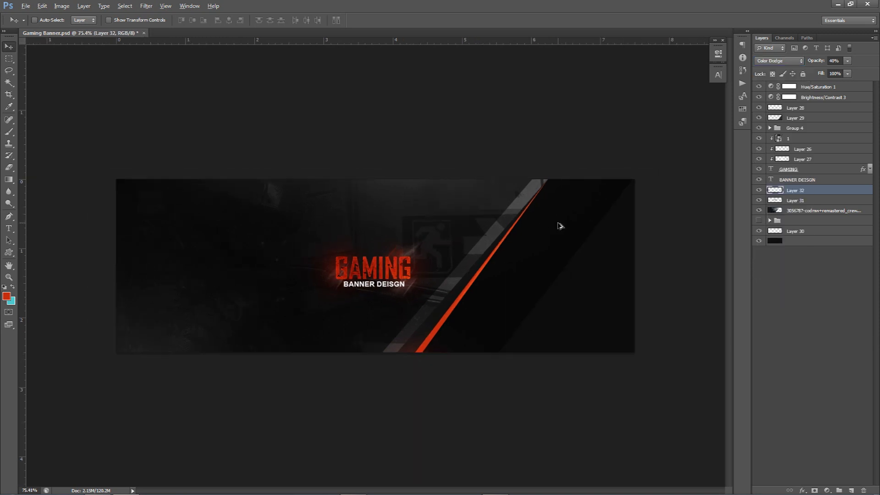
# Step: Reduce the blurred stroke layer's opacity to 35%
pyautogui.click(846, 61)
pyautogui.click(840, 61)
pyautogui.write('35')
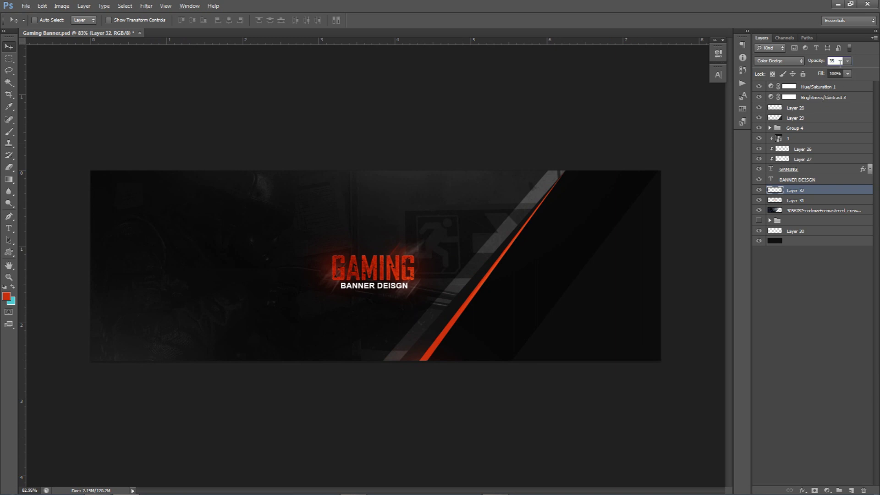
pyautogui.press('Return')
# Step: Add an Exposure adjustment layer on top of all layers and set its offset to +0.001
pyautogui.click(810, 87)
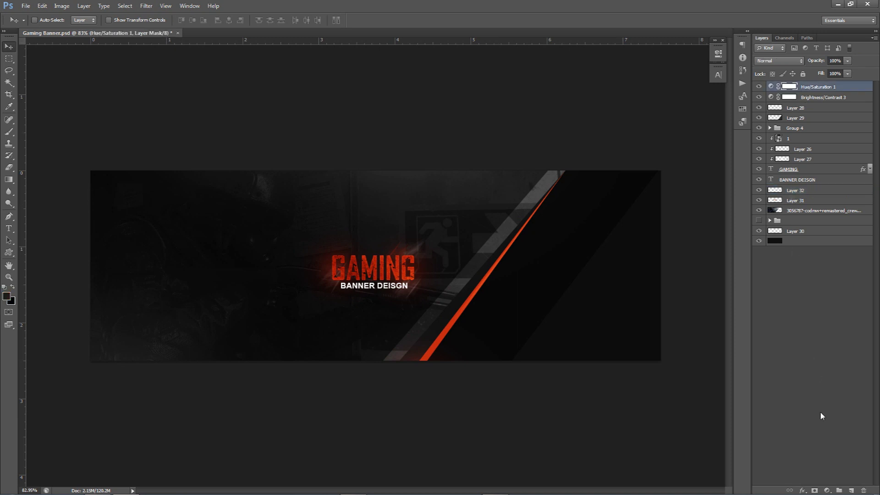
pyautogui.click(831, 489)
pyautogui.click(738, 353)
pyautogui.moveTo(672, 111); pyautogui.dragTo(679, 110)
pyautogui.press('Down')
pyautogui.press('Down')
pyautogui.press('Down')
pyautogui.press('Down')
pyautogui.press('Down')
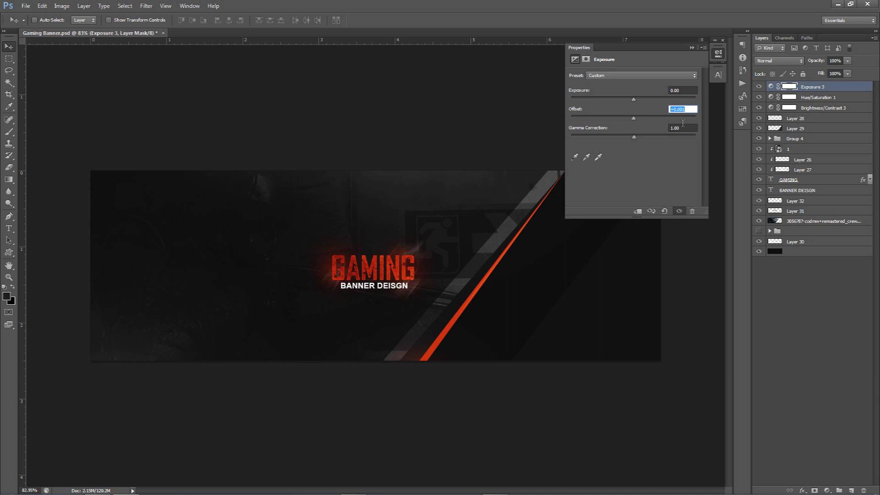
# Step: Raise the Exposure adjustment's gamma correction slightly
pyautogui.click(681, 128)
pyautogui.press('Up')
pyautogui.press('Up')
pyautogui.press('Up')
pyautogui.press('Up')
pyautogui.press('Up')
pyautogui.press('Up')
pyautogui.press('Up')
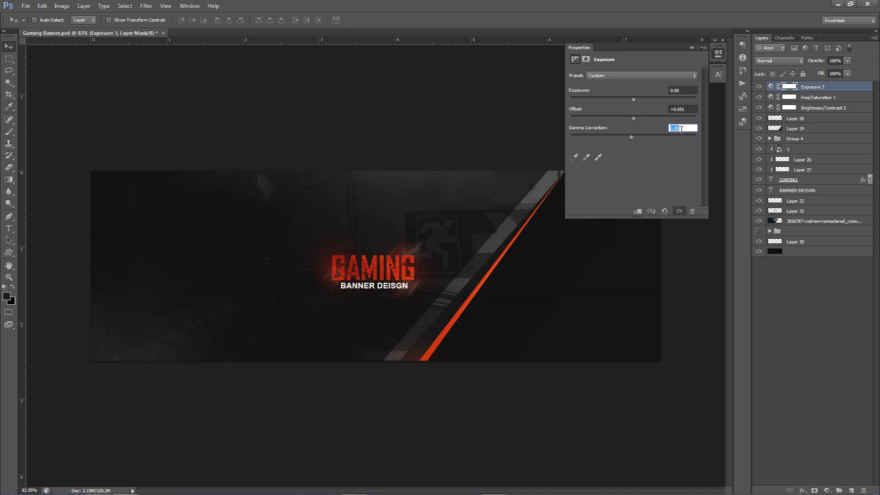
# Step: Try higher and lower offsets on the Exposure adjustment and settle on +0.0004
pyautogui.click(683, 110)
pyautogui.hotkey('shift', 'Up')
pyautogui.hotkey('shift', 'Up')
pyautogui.hotkey('shift', 'Up')
pyautogui.hotkey('shift', 'Up')
pyautogui.hotkey('shift', 'Up')
pyautogui.hotkey('shift', 'Down')
pyautogui.hotkey('shift', 'Down')
pyautogui.hotkey('shift', 'Down')
pyautogui.hotkey('shift', 'Down')
pyautogui.hotkey('shift', 'Down')
pyautogui.hotkey('shift', 'Down')
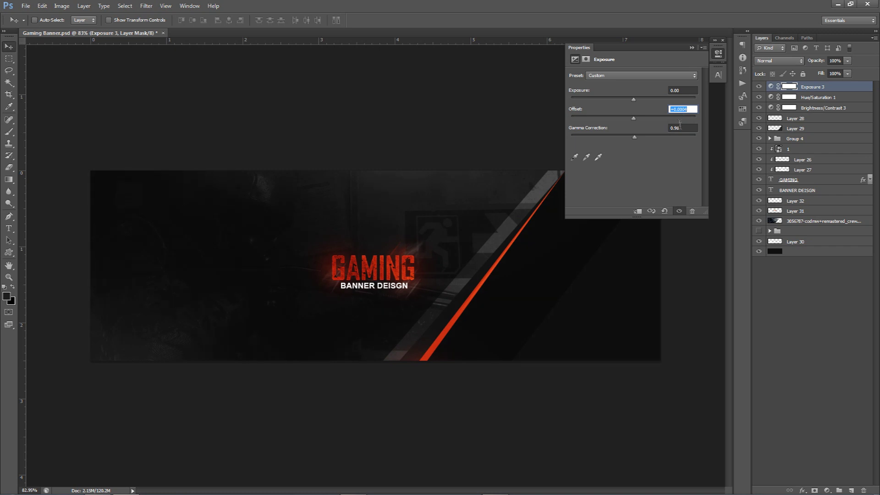
# Step: Set the Exposure adjustment's gamma correction to 1.00
pyautogui.click(683, 128)
pyautogui.press('Up')
pyautogui.press('Up')
pyautogui.press('Up')
pyautogui.press('Down')
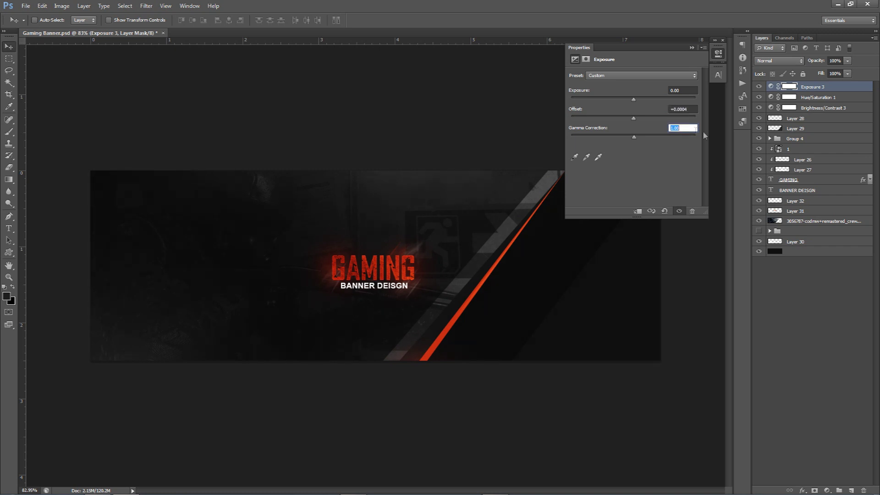
# Step: Compare the banner with and without the Exposure adjustment and review its offset and gamma correction
pyautogui.click(759, 86)
pyautogui.click(759, 86)
pyautogui.click(759, 87)
pyautogui.click(760, 86)
pyautogui.click(760, 87)
pyautogui.click(760, 87)
pyautogui.click(678, 109)
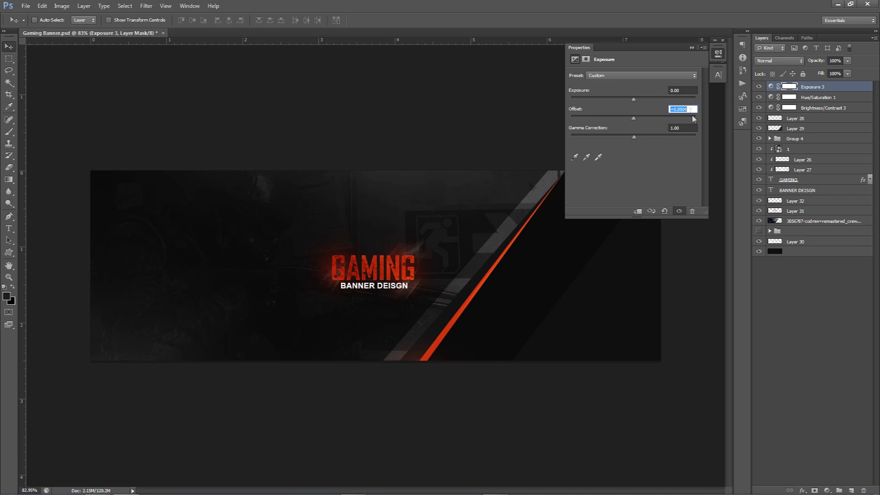
pyautogui.press('Tab')
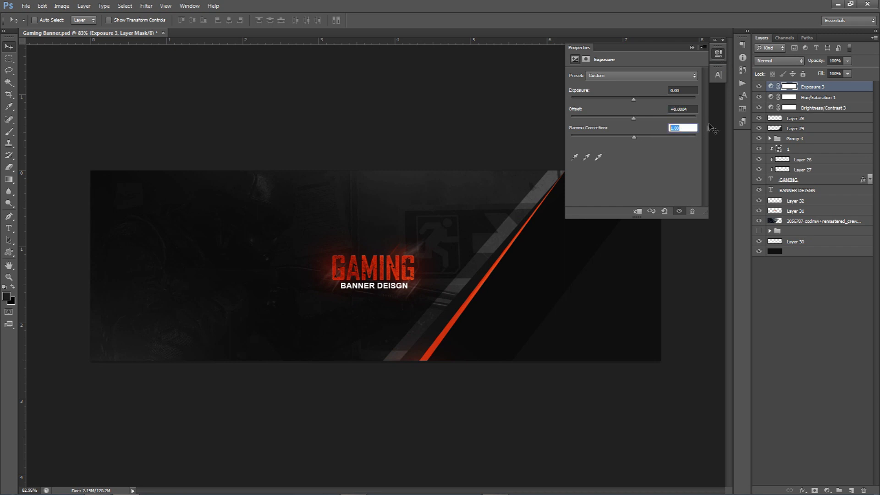
pyautogui.click(759, 87)
pyautogui.click(759, 87)
pyautogui.click(759, 87)
pyautogui.click(758, 87)
pyautogui.click(718, 61)
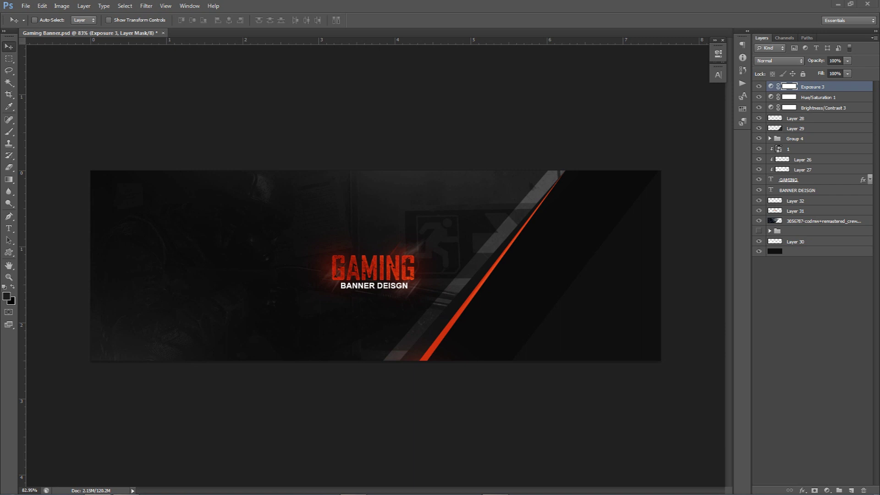
# Step: Add a second Hue/Saturation adjustment layer on top and set its hue to -30 for a pink accent
pyautogui.click(827, 490)
pyautogui.click(743, 377)
pyautogui.moveTo(633, 109); pyautogui.dragTo(616, 115)
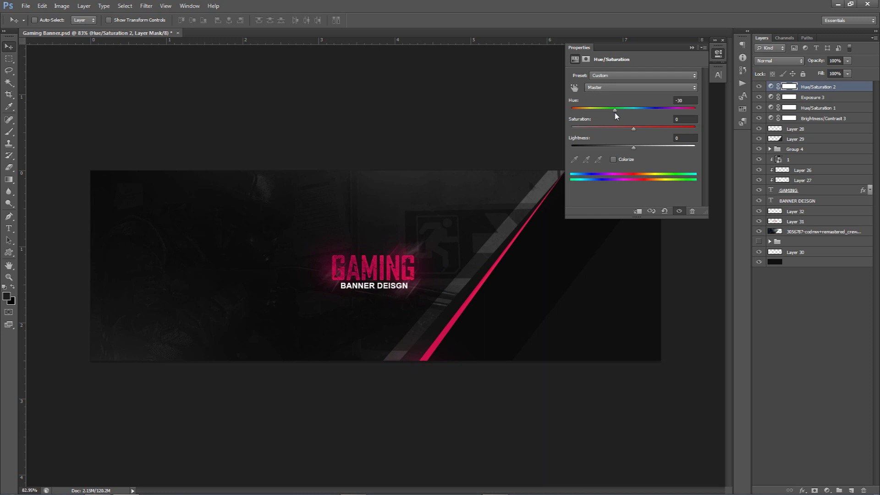
pyautogui.click(718, 56)
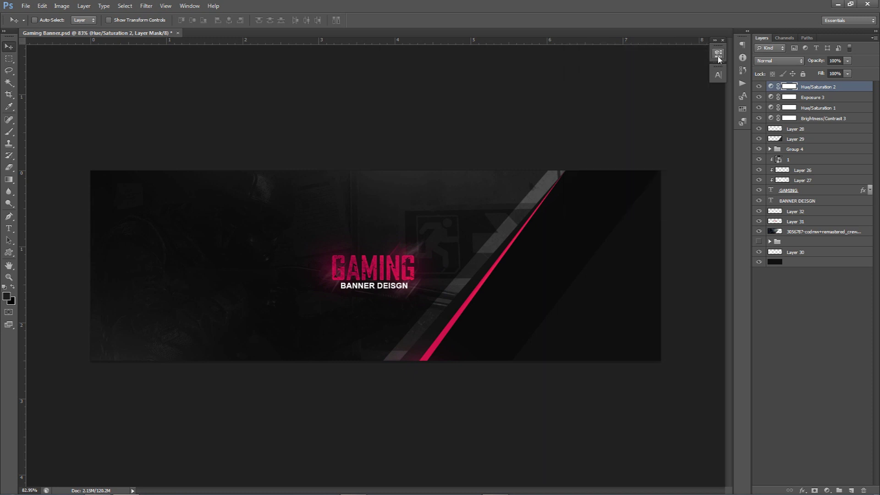
pyautogui.moveTo(505, 494)
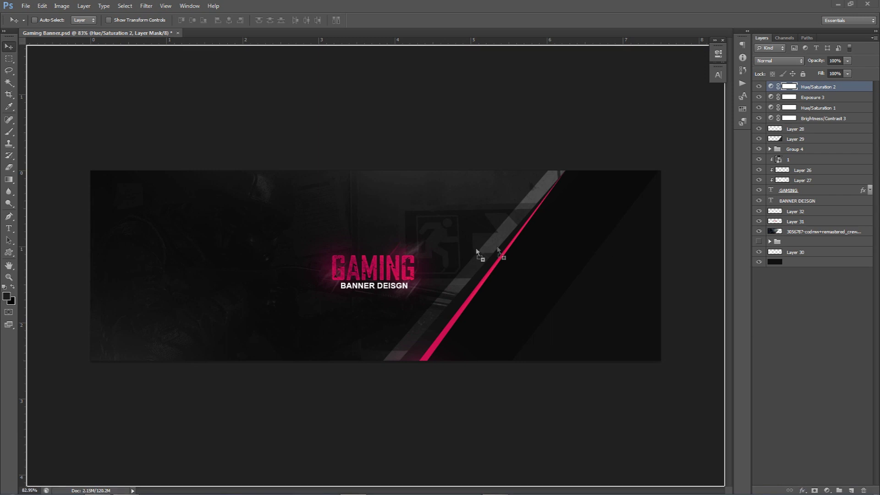
pyautogui.moveTo(501, 251); pyautogui.dragTo(514, 176)
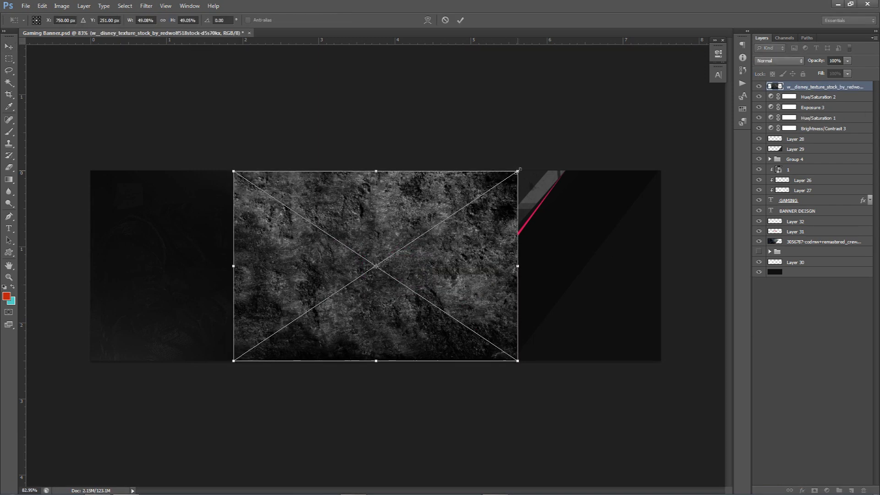
pyautogui.moveTo(518, 173); pyautogui.dragTo(684, 60)
pyautogui.press('Return')
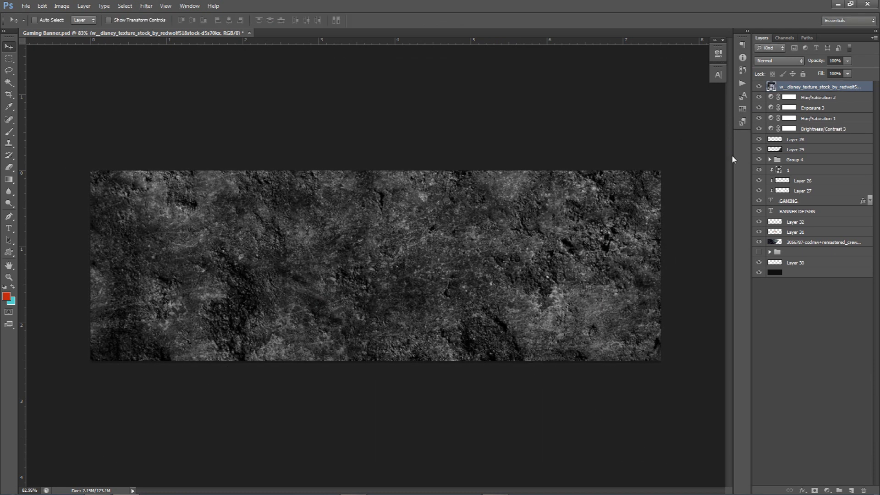
pyautogui.press('Delete')
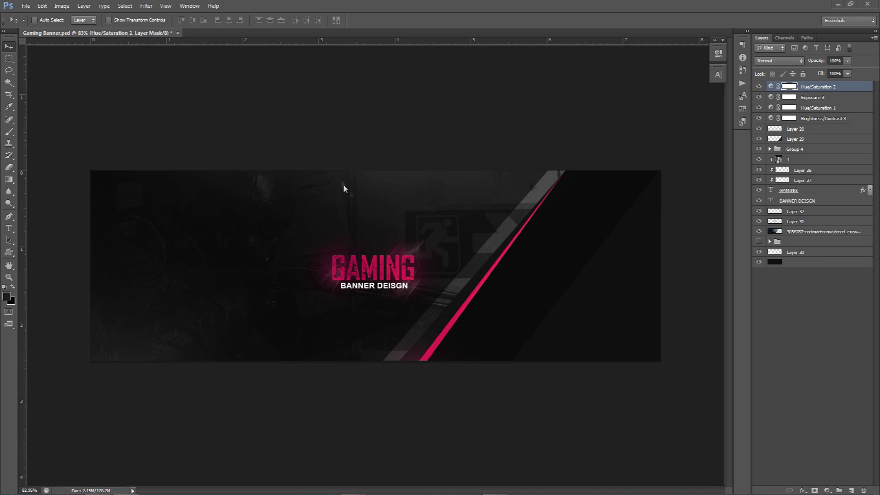
# Step: Paste the blue grunge texture on top, hide the upper Hue/Saturation layer, and shift the texture to cover the banner's right edge
pyautogui.hotkey('ctrl', 'v')
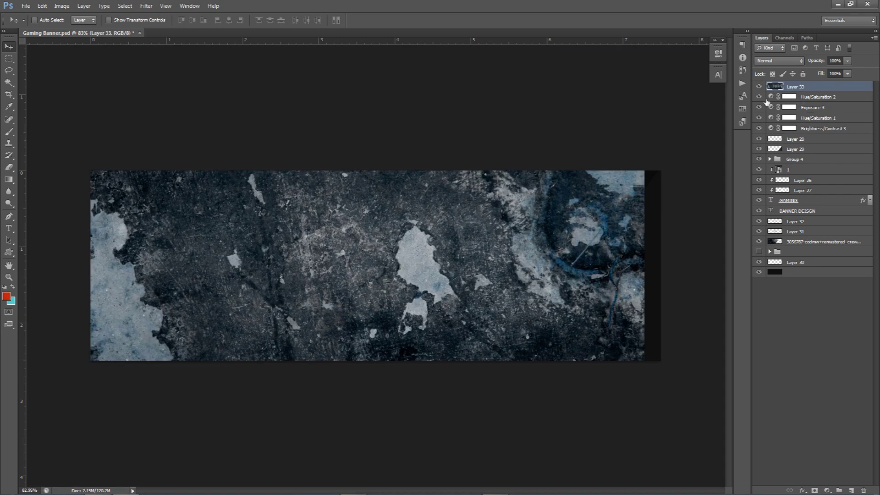
pyautogui.click(759, 96)
pyautogui.hotkey('ctrl', 't')
pyautogui.moveTo(408, 232); pyautogui.dragTo(429, 237)
pyautogui.press('Return')
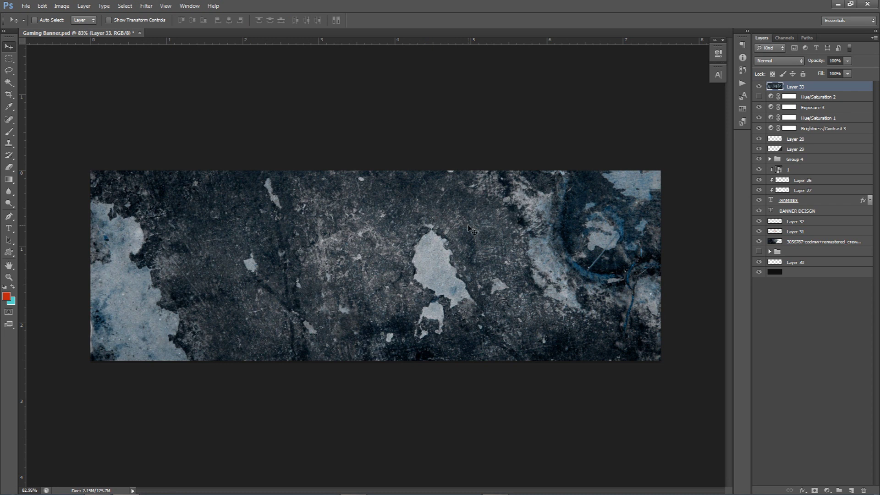
# Step: Desaturate the grunge texture layer completely with a Hue/Saturation saturation of -100
pyautogui.hotkey('ctrl', 'u')
pyautogui.moveTo(541, 179); pyautogui.dragTo(625, 162)
pyautogui.moveTo(632, 231); pyautogui.dragTo(558, 245)
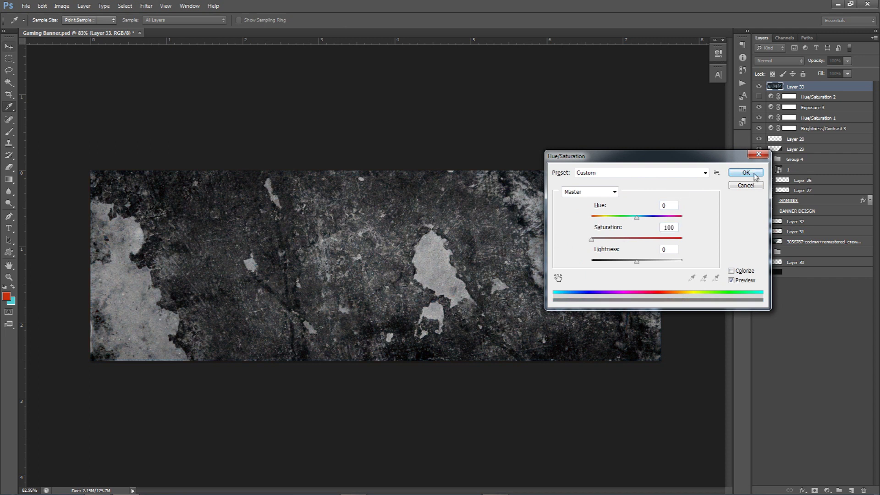
pyautogui.click(755, 175)
# Step: Set the grunge texture layer's blend mode to Overlay and its opacity to 15%
pyautogui.press('v')
pyautogui.click(779, 60)
pyautogui.click(775, 172)
pyautogui.moveTo(667, 183); pyautogui.dragTo(573, 224)
pyautogui.click(848, 60)
pyautogui.moveTo(849, 72); pyautogui.dragTo(809, 73)
pyautogui.click(795, 88)
pyautogui.click(839, 60)
pyautogui.write('15')
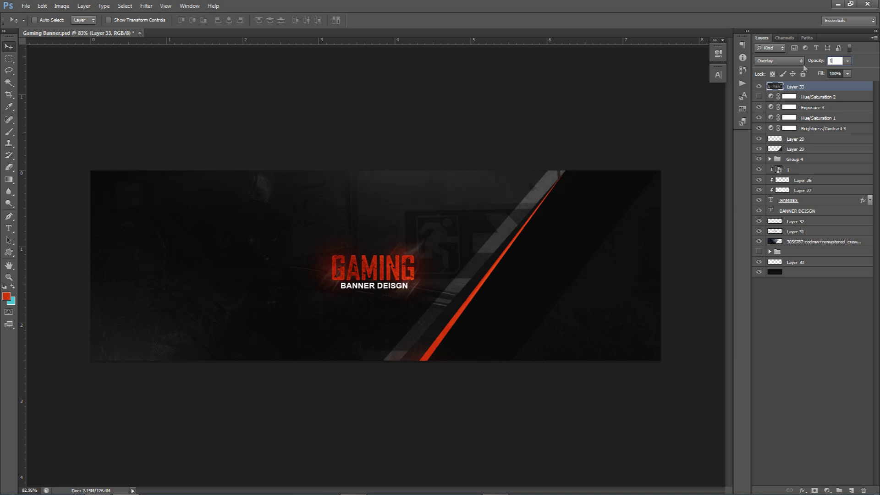
# Step: Group all layers from the grunge texture down to the soldier image, and hide the group to show the reference design for comparison
pyautogui.keyDown('shift'); pyautogui.click(788, 242); pyautogui.keyUp('shift')
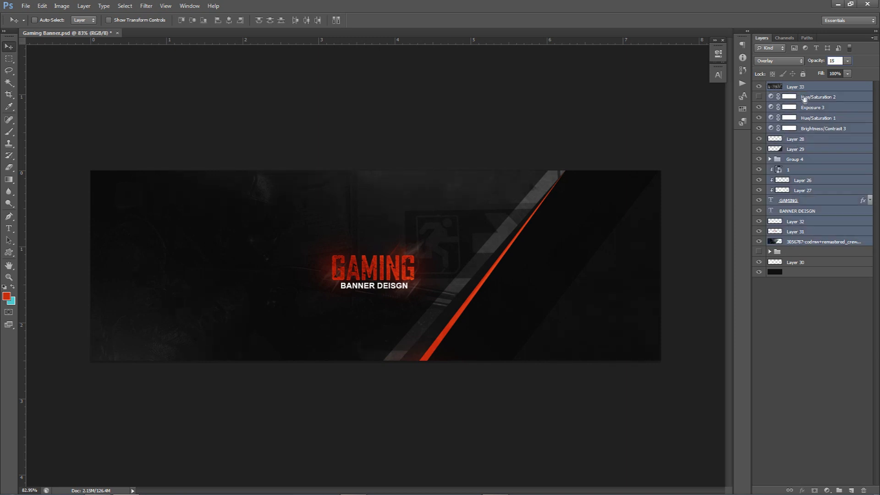
pyautogui.hotkey('ctrl', 'g')
pyautogui.click(758, 87)
pyautogui.click(759, 97)
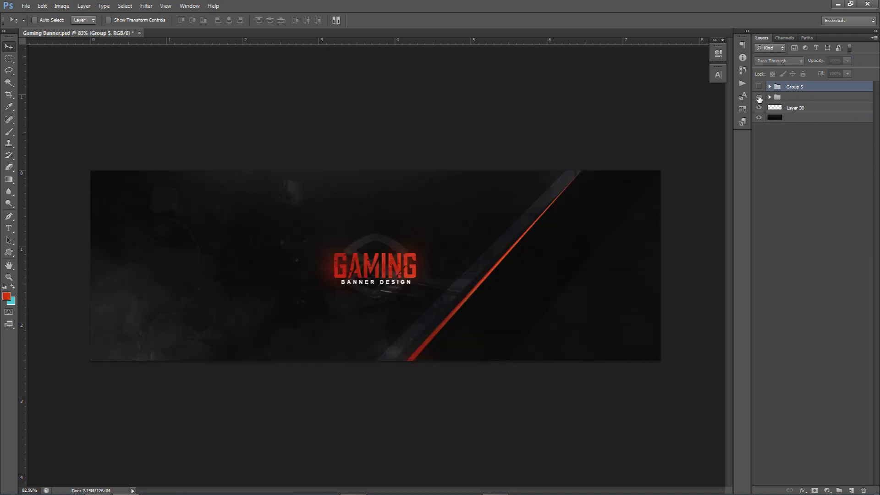